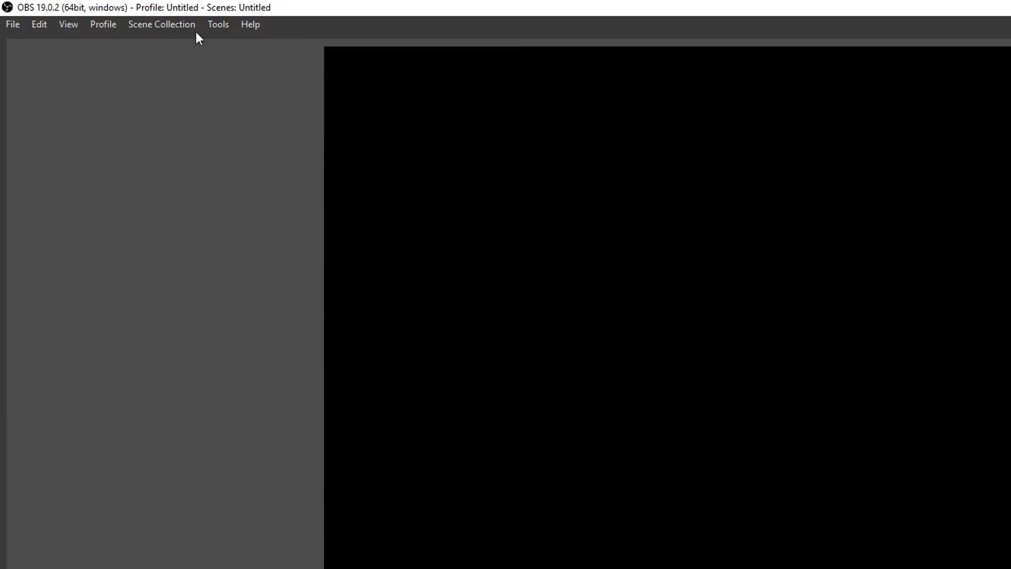
Switch to the OBS Youtube scene collection
left_click(167, 26)
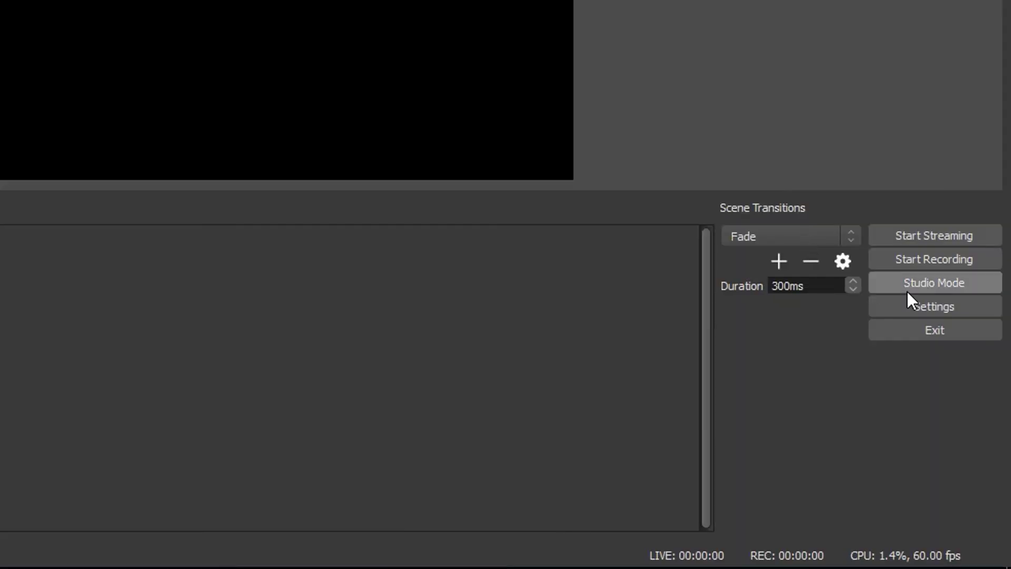
Set the desktop audio device to Realtek Digital Output (Realtek High Definition Audio) in the audio settings
left_click(980, 455)
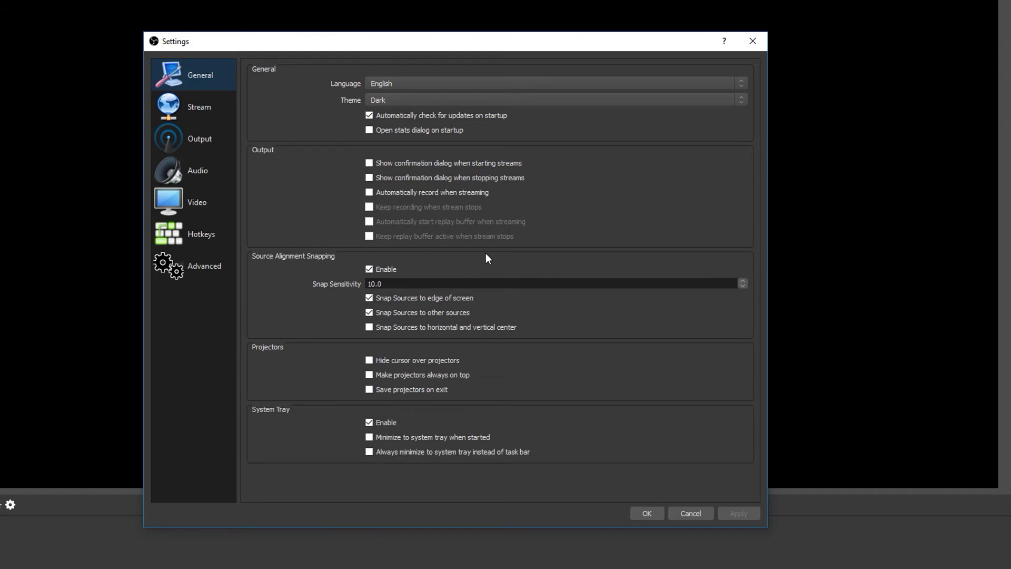
left_click(210, 165)
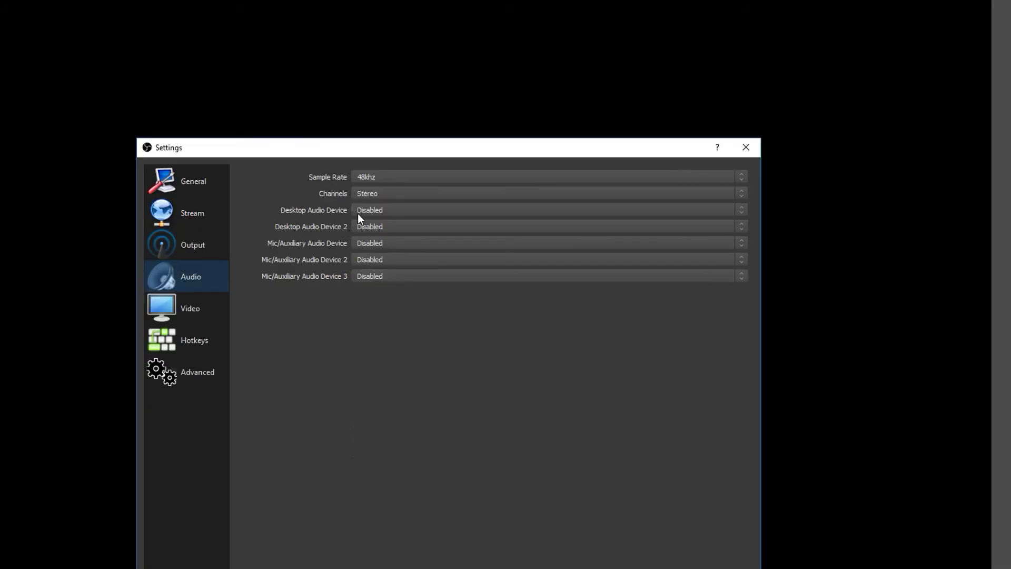
left_click_drag(428, 151, 442, 29)
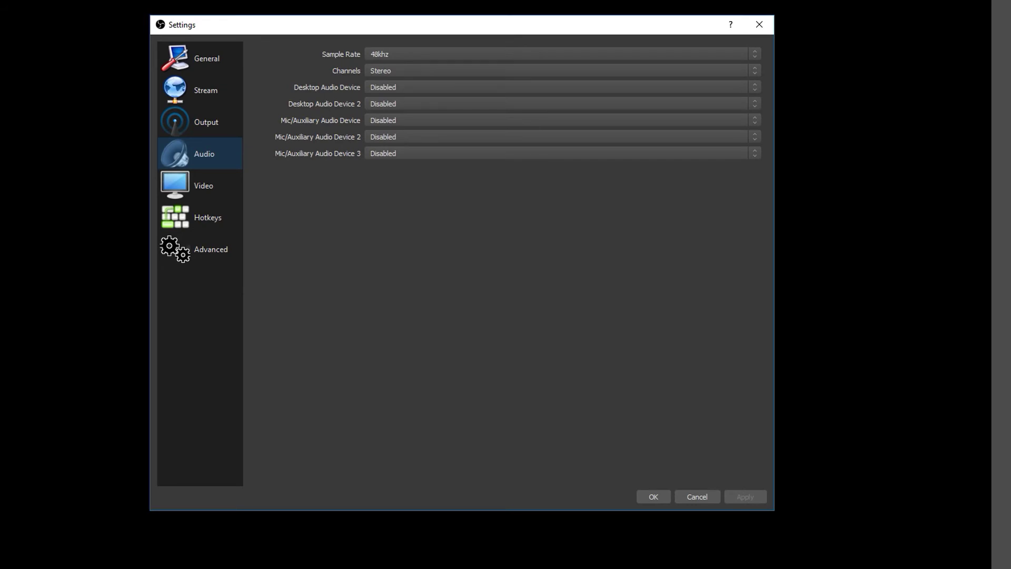
left_click(390, 85)
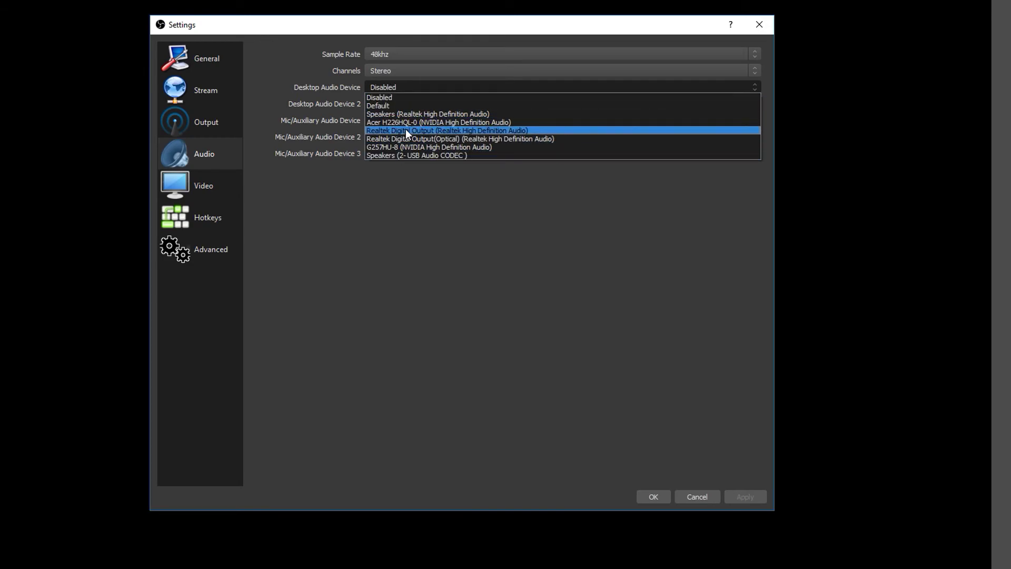
left_click(463, 131)
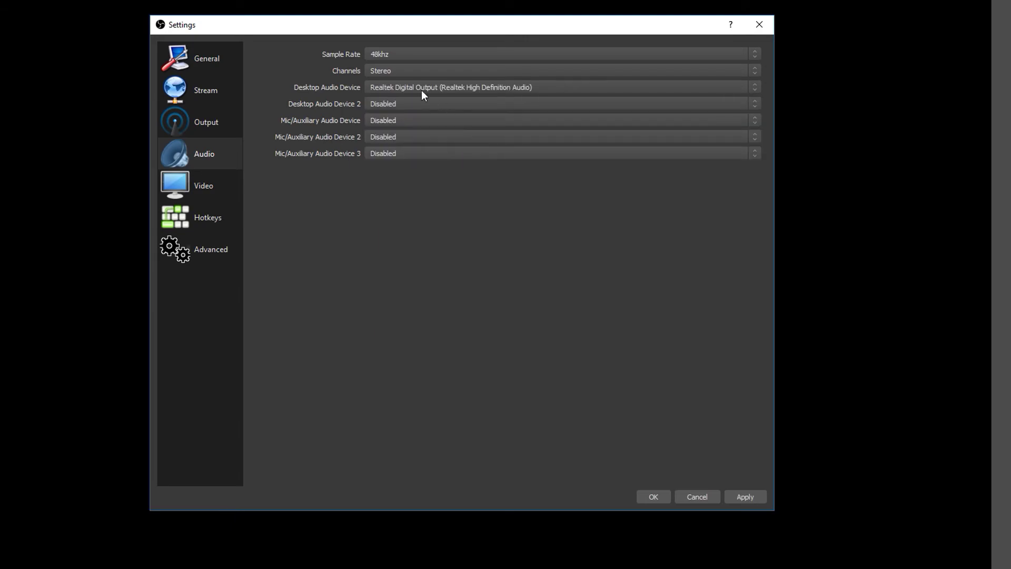
Set Mic/Auxiliary Audio Device to Microphone (2- USB Audio CODEC) and Mic/Auxiliary Audio Device 2 to Microphone (C922 Pro Stream Webcam)
left_click(390, 121)
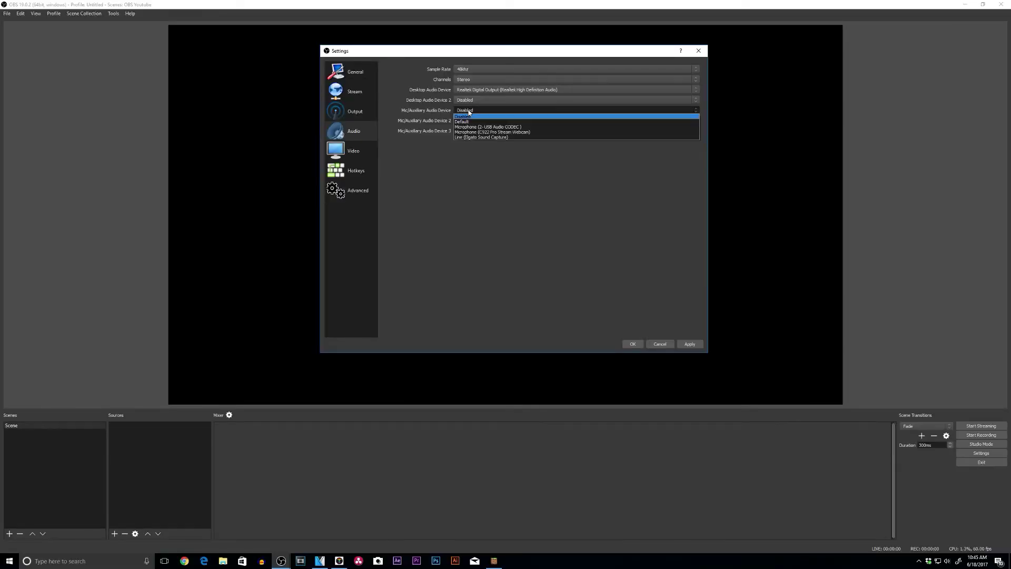
left_click(486, 126)
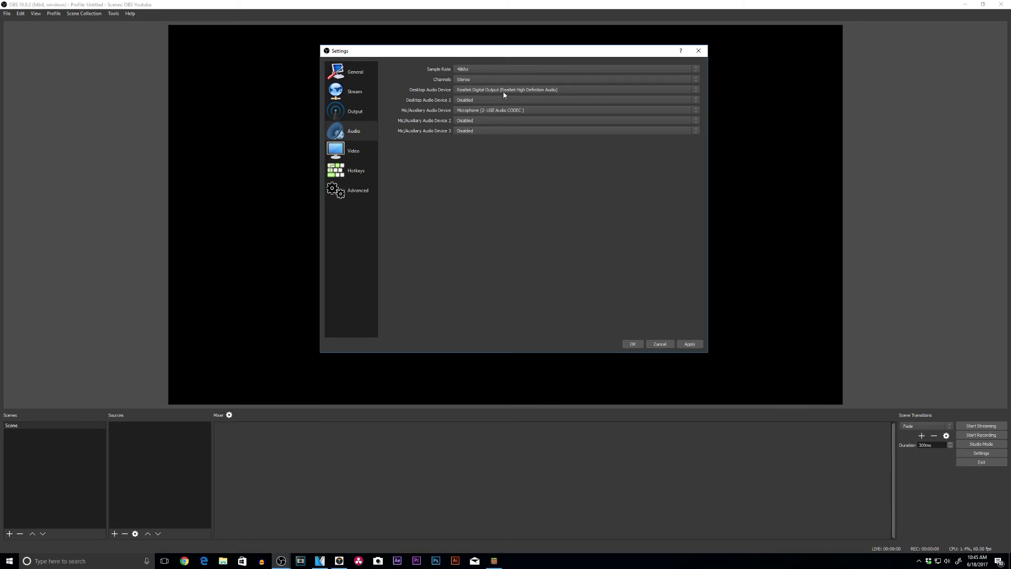
left_click(464, 121)
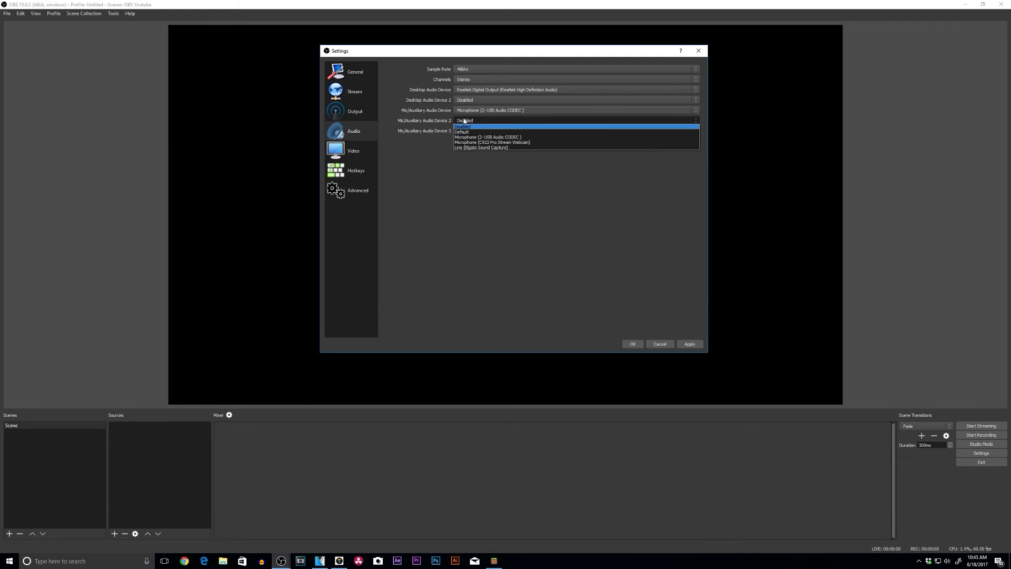
left_click(478, 142)
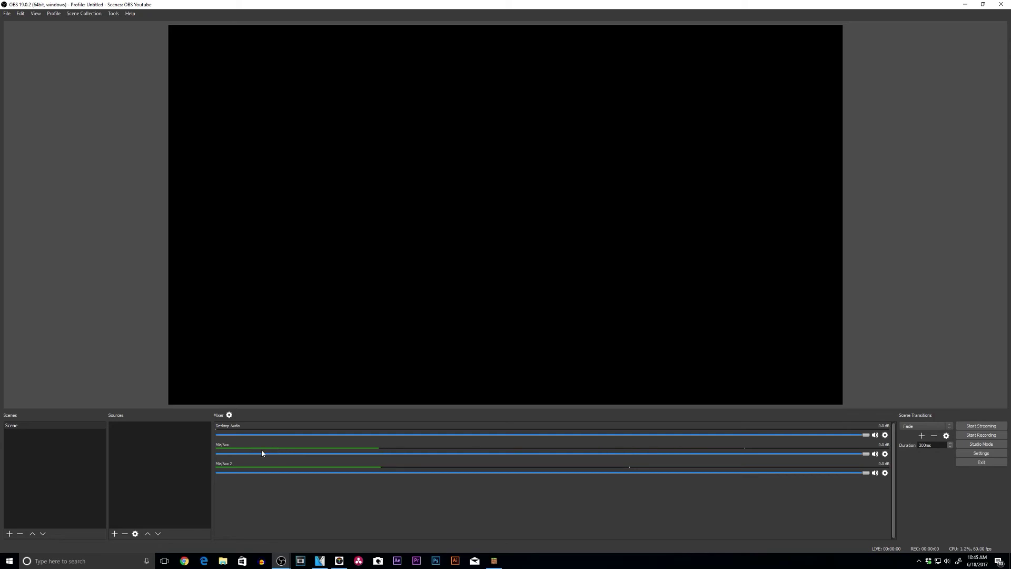
Mute and unmute Mic/Aux 2 and Mic/Aux in the mixer to demonstrate each channel
left_click(876, 473)
left_click(875, 474)
left_click(875, 454)
left_click(875, 454)
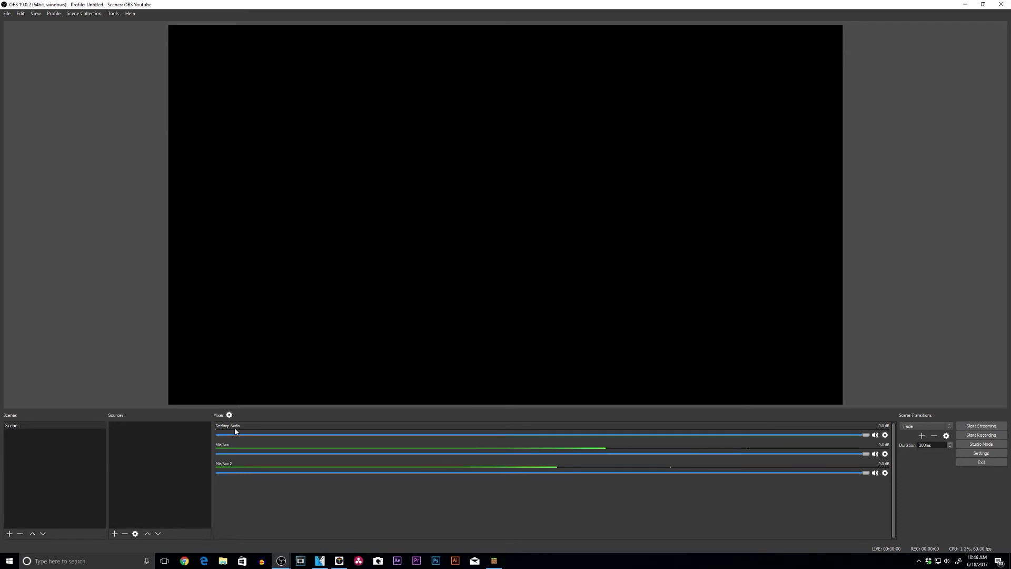
Switch to Minecraft: Windows 10 Edition to view its title screen, and return to OBS
left_click(495, 561)
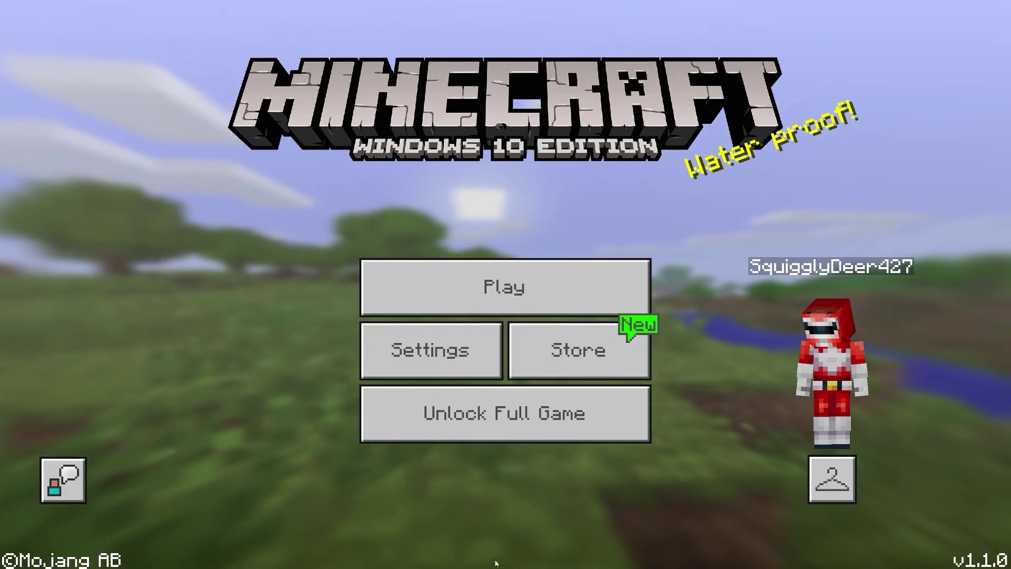
key("super")
left_click(281, 560)
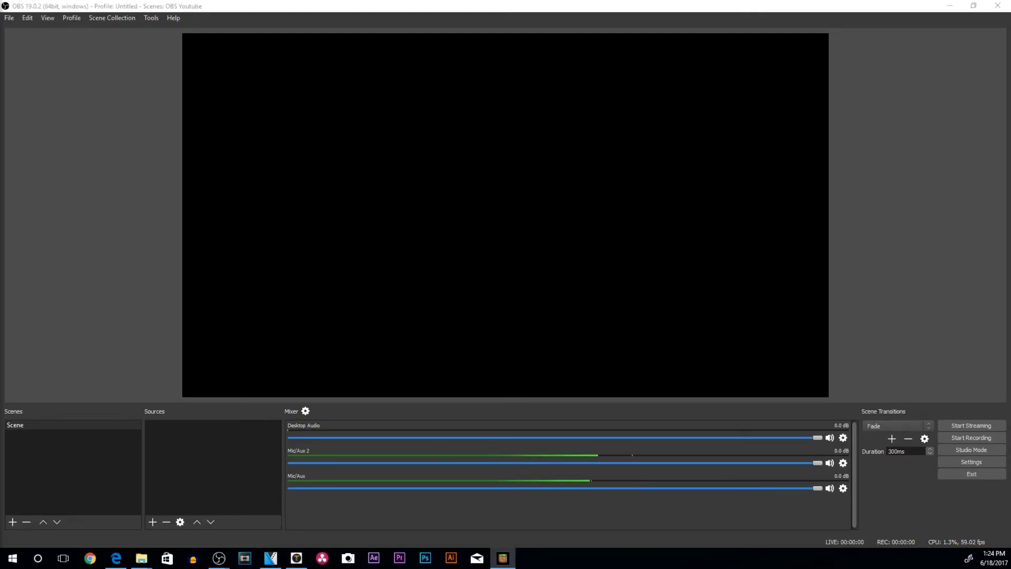
Add a new Display Capture source for Display 0 and remove that source from the scene
left_click(151, 522)
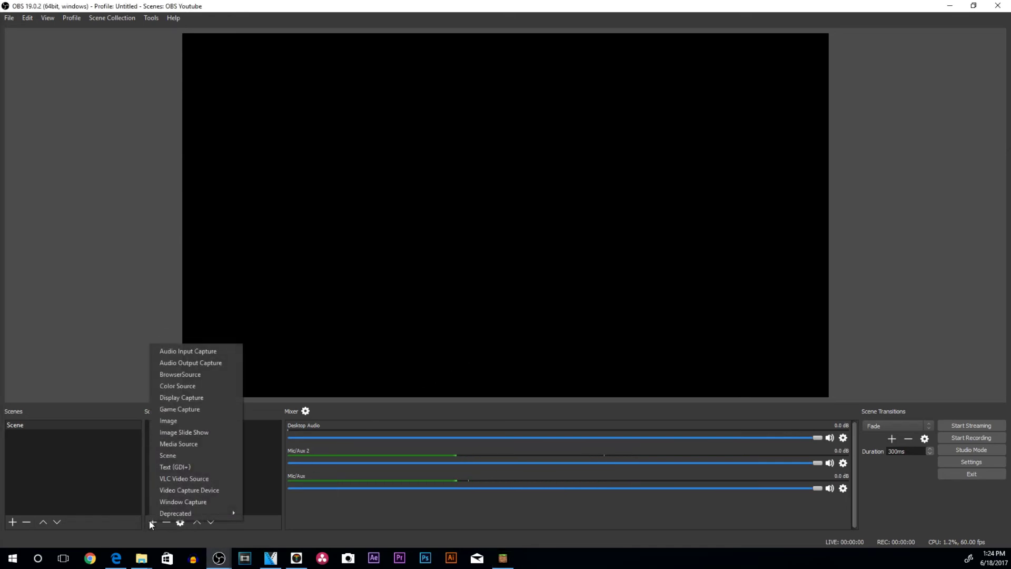
left_click(198, 397)
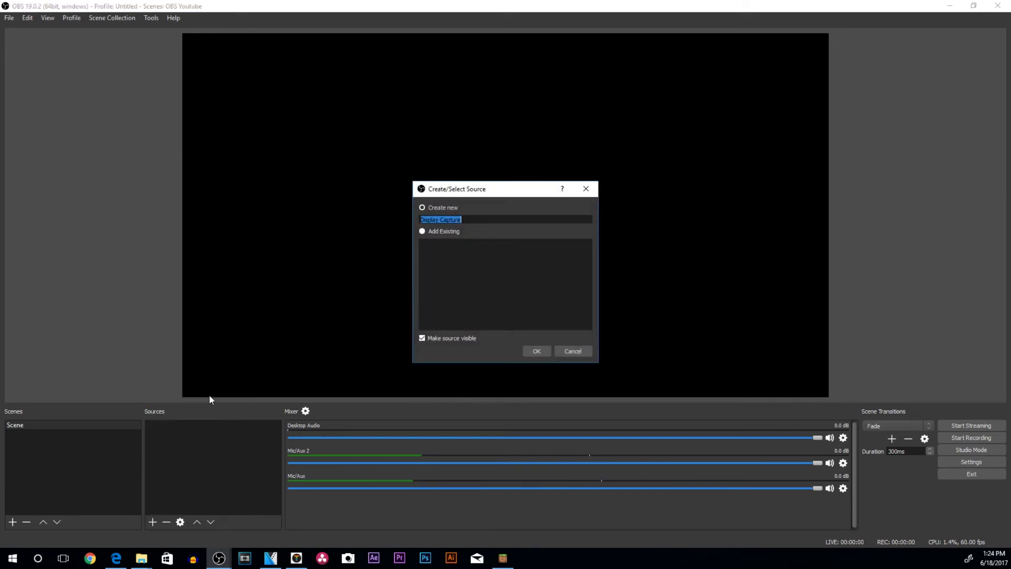
left_click(529, 350)
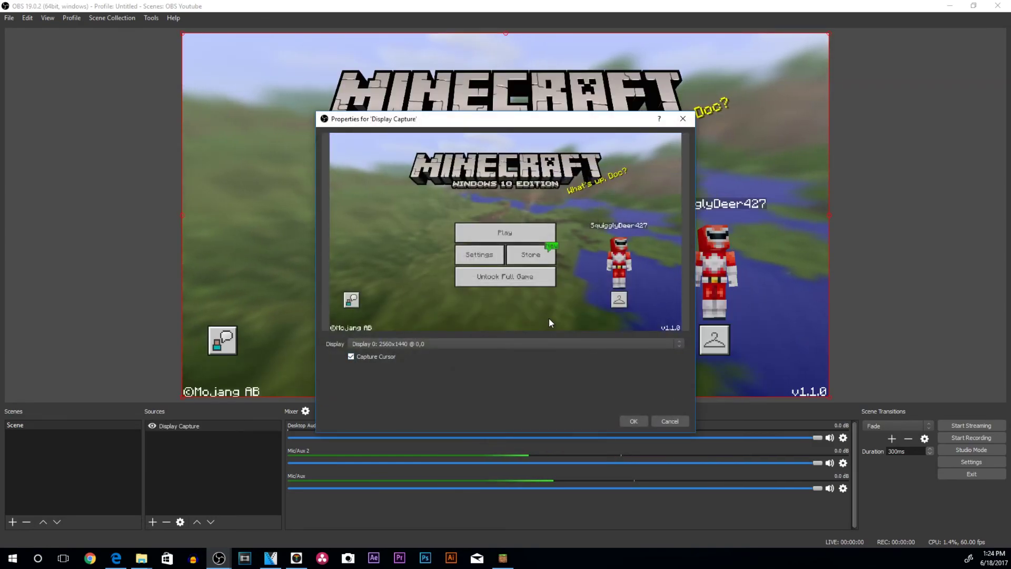
left_click(633, 421)
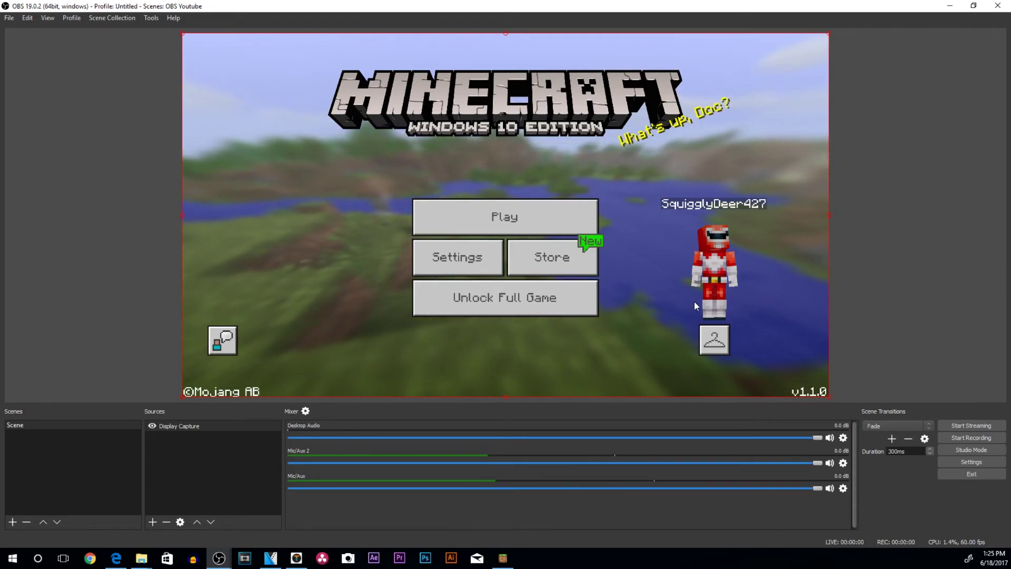
left_click(167, 521)
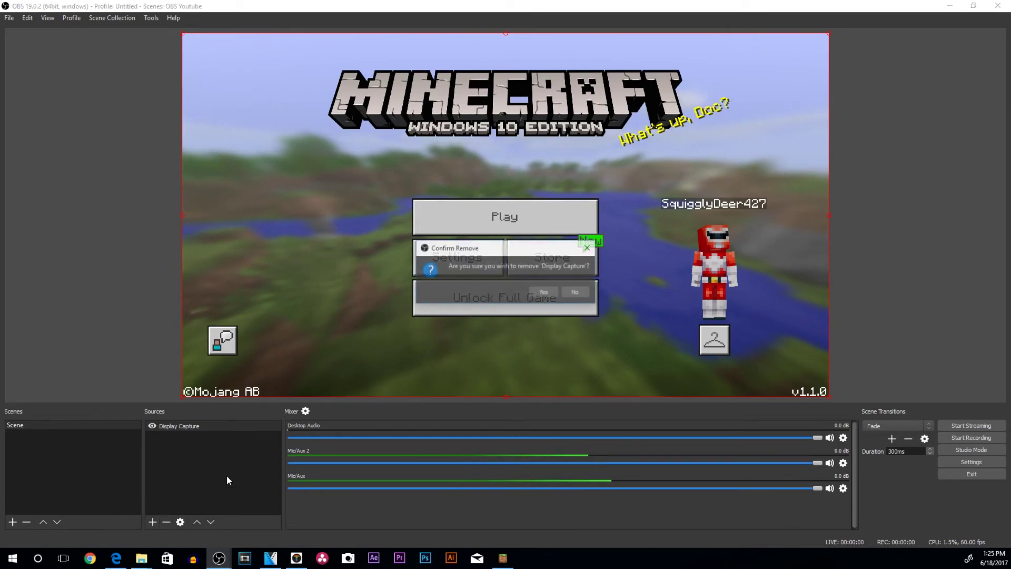
left_click(540, 291)
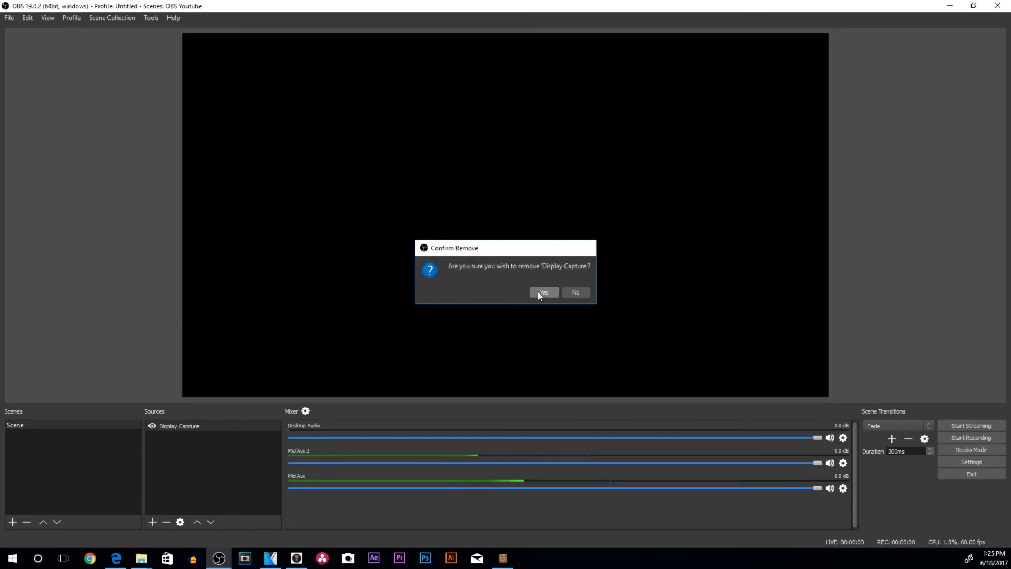
Add a new Game Capture source set to capture the specific window [Minecraft.Windows.exe]: Minecraft: Windows 10 Edition
left_click(154, 521)
left_click(194, 412)
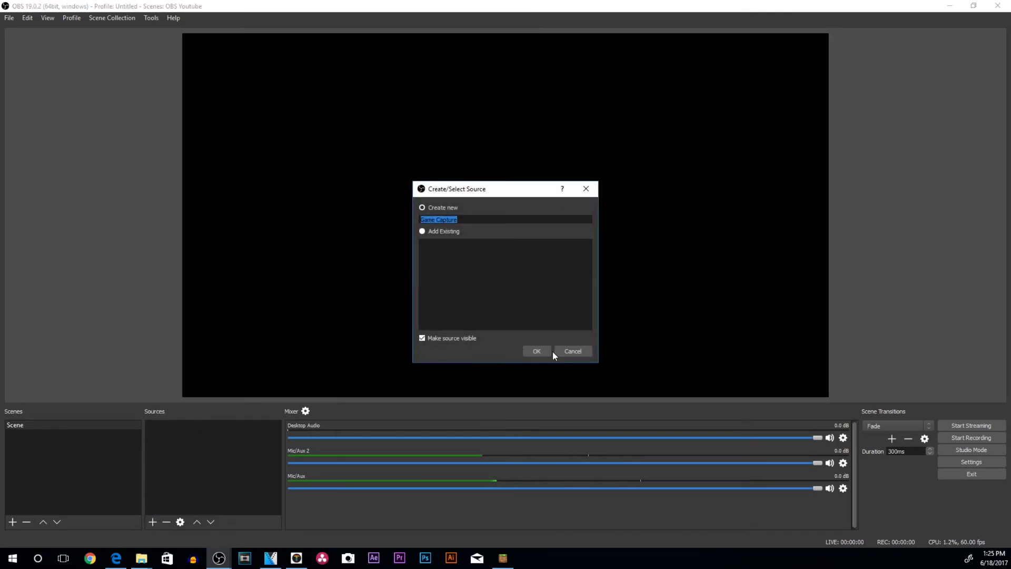
left_click(527, 351)
left_click(434, 330)
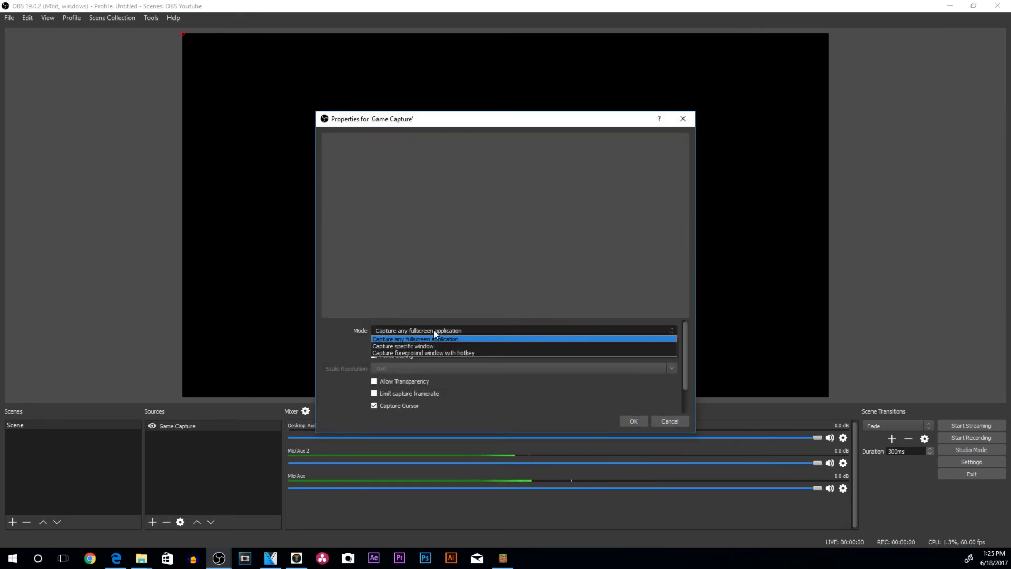
left_click(429, 345)
left_click(431, 316)
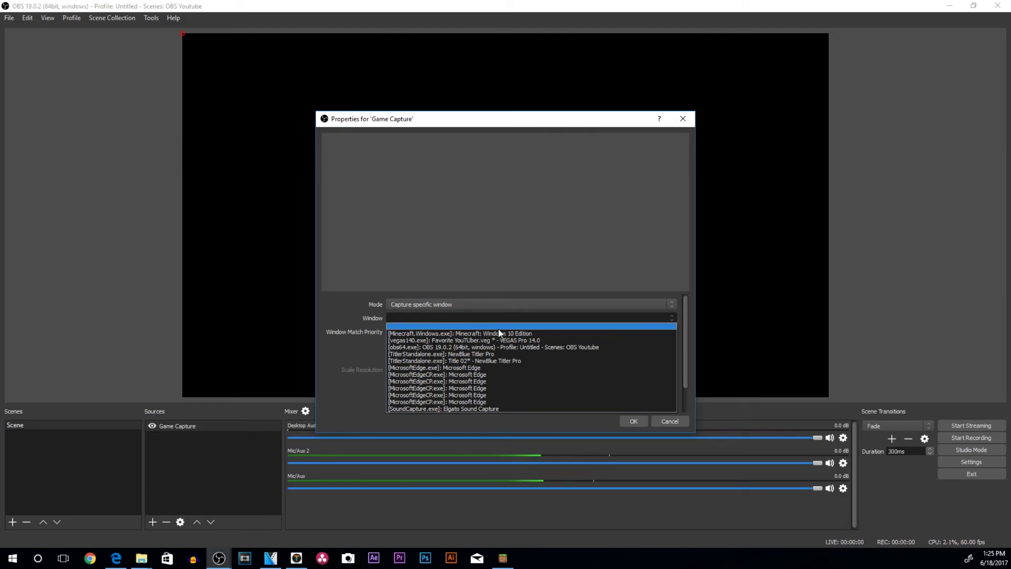
left_click(482, 333)
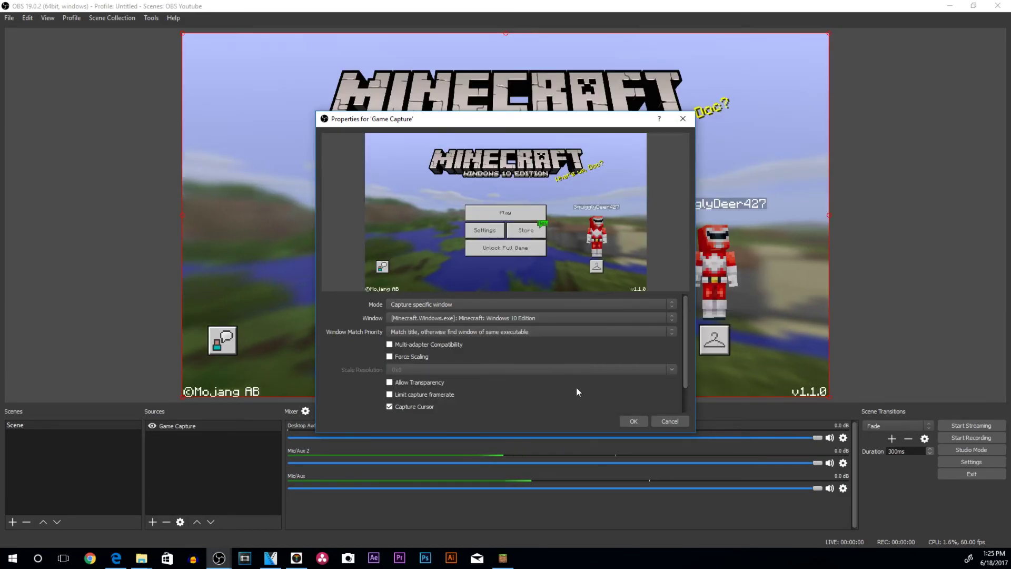
left_click(635, 420)
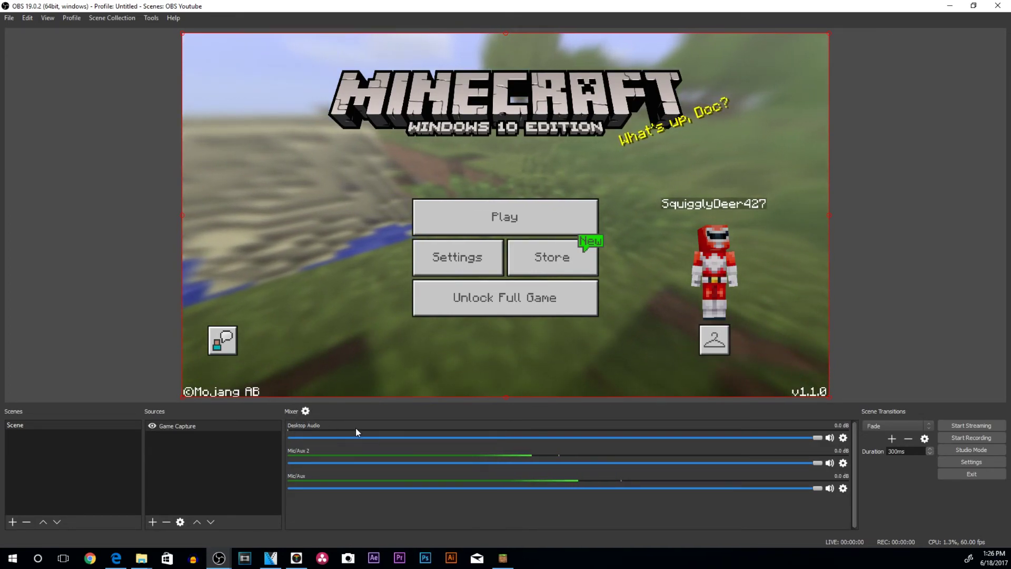
Set the Desktop Audio channel's device to Realtek Digital Output (Realtek High Definition Audio) in its properties
left_click(843, 437)
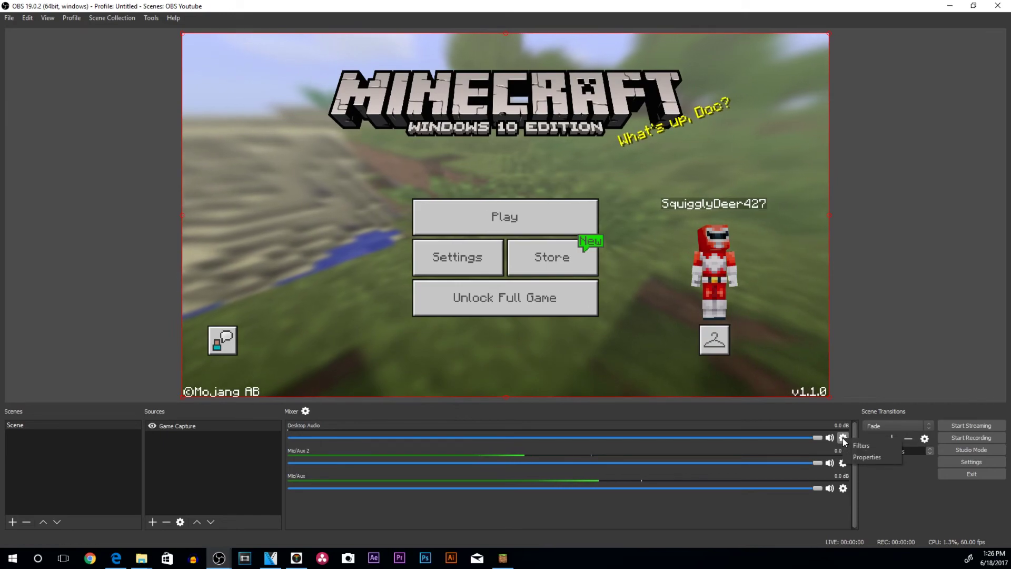
left_click(848, 456)
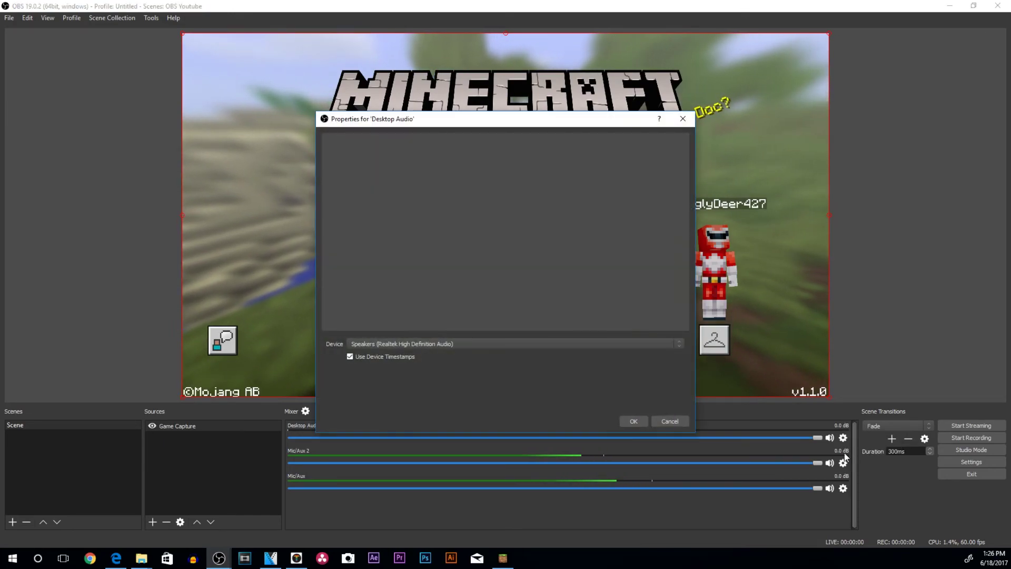
left_click(441, 342)
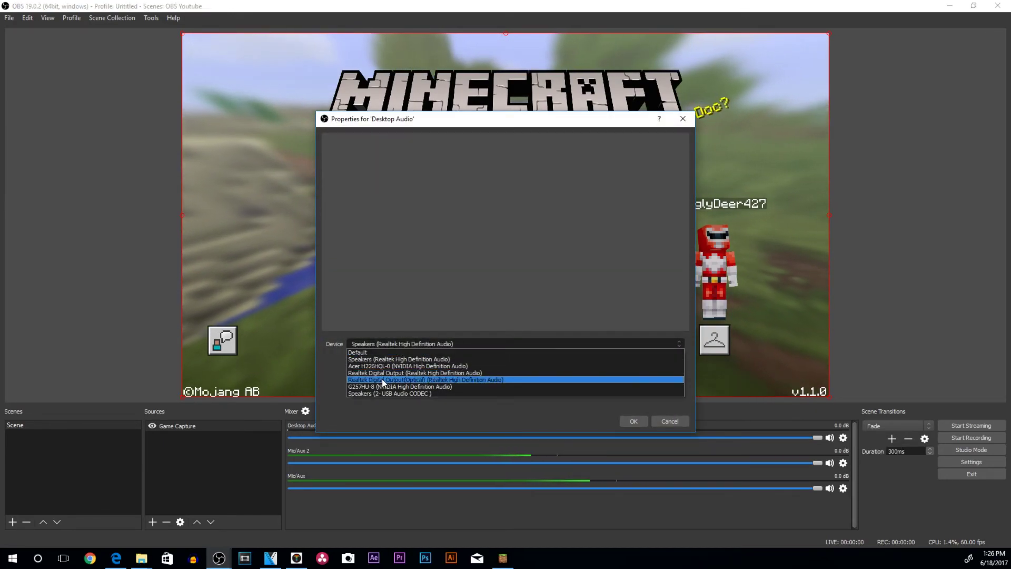
left_click(393, 372)
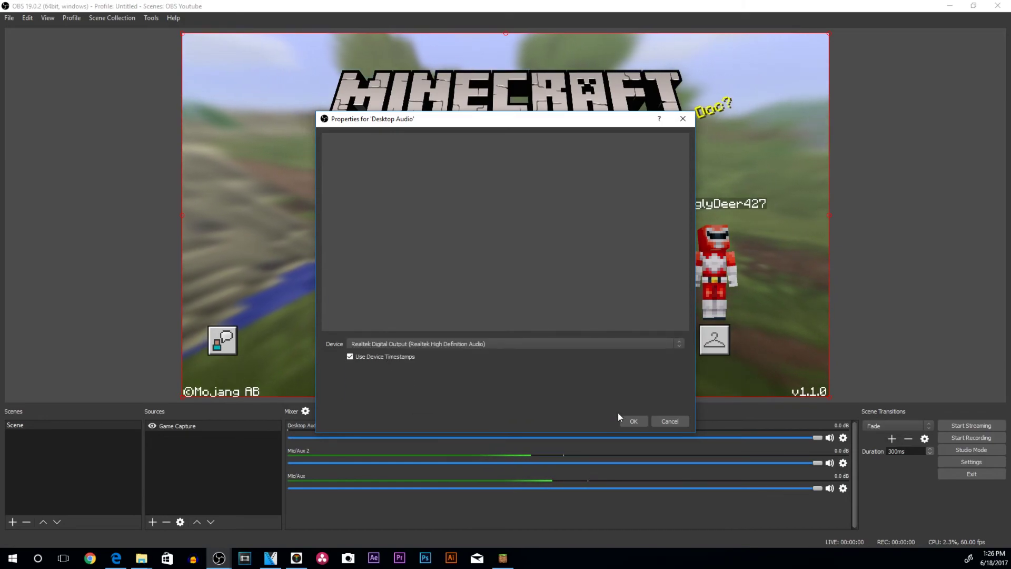
left_click(633, 421)
Set the Desktop Audio channel's device to Speakers (2- USB Audio CODEC) in its properties
left_click(843, 438)
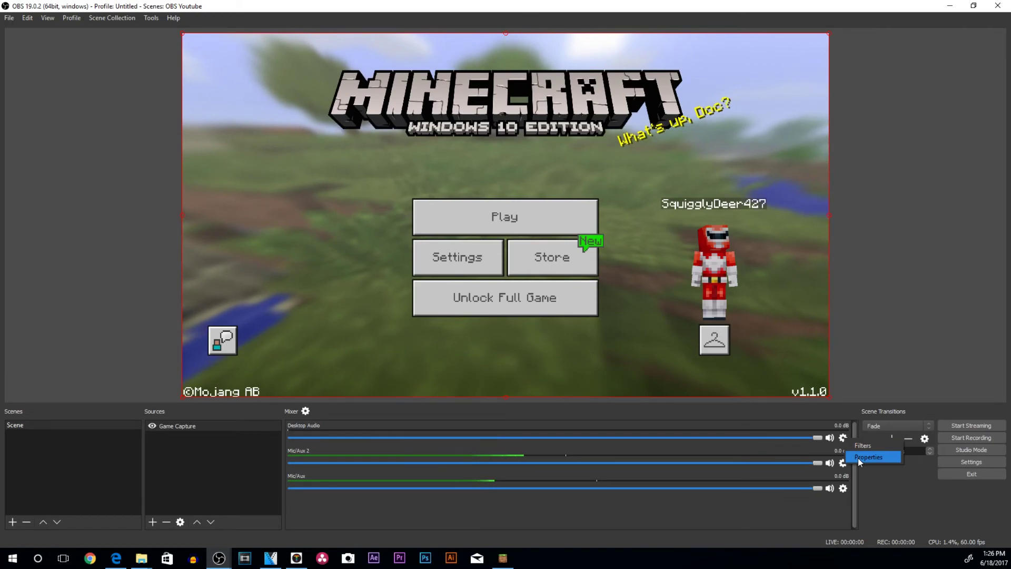
left_click(858, 457)
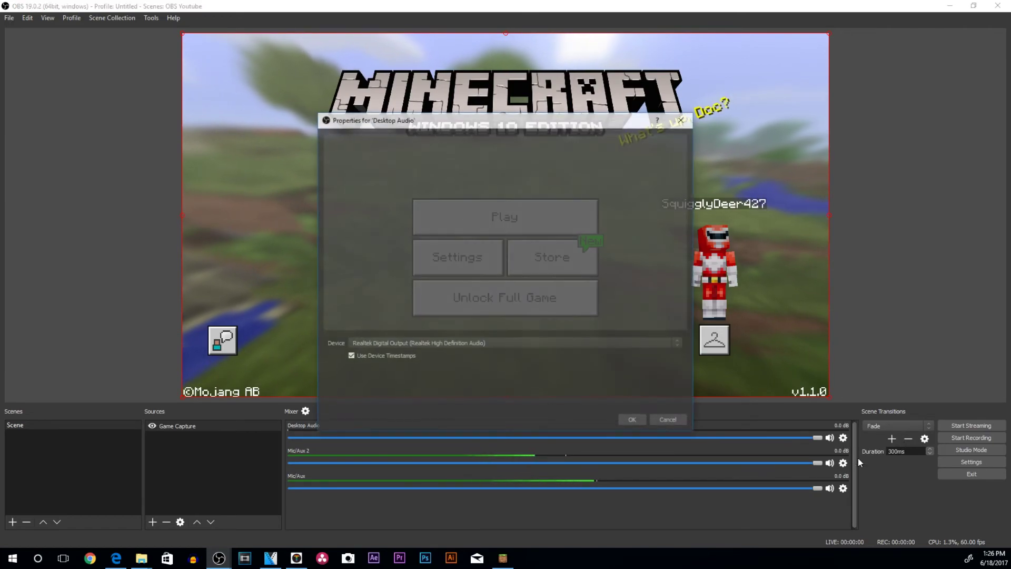
left_click(469, 342)
left_click(386, 389)
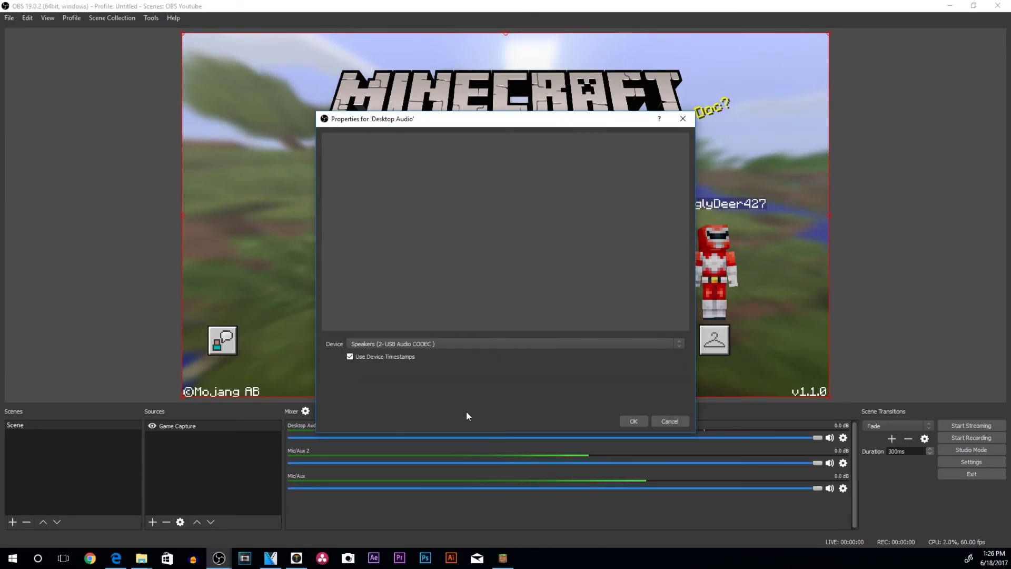
left_click(634, 421)
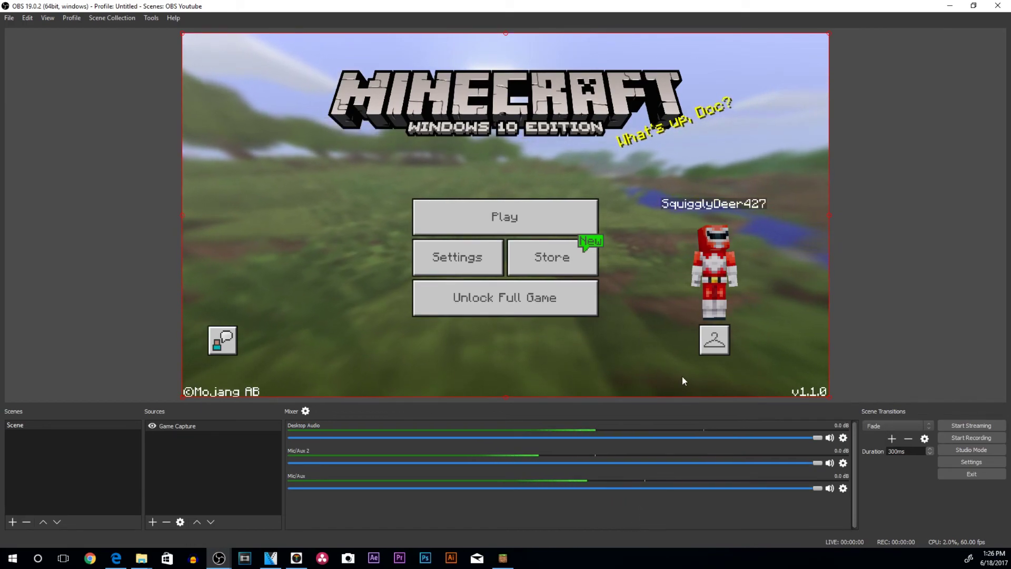
Check the track assignments of the microphones and desktop audio in the advanced audio properties
left_click(305, 411)
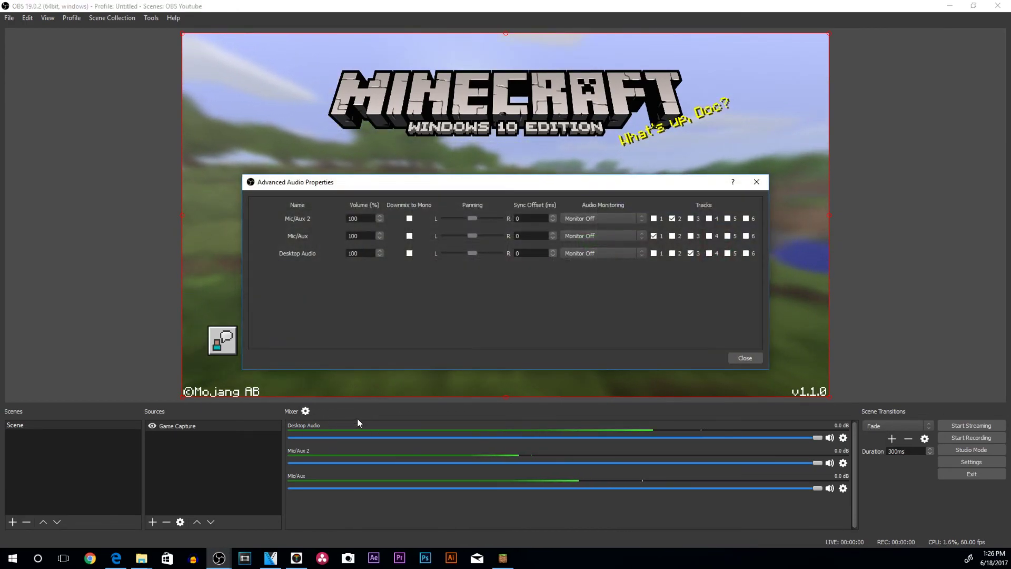
left_click(745, 358)
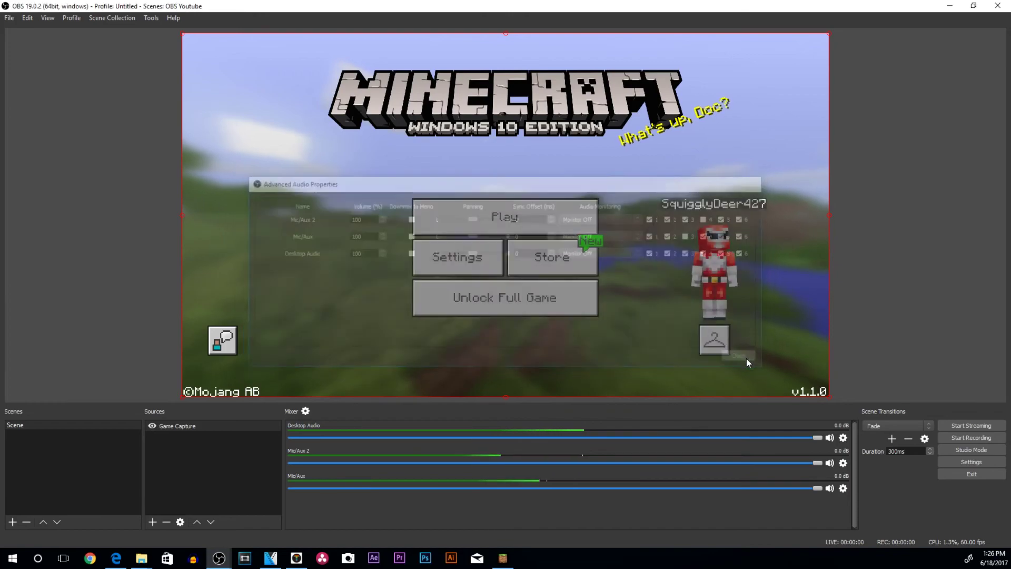
Review the audio device settings and check which audio tracks are enabled in the advanced recording output settings
left_click(971, 461)
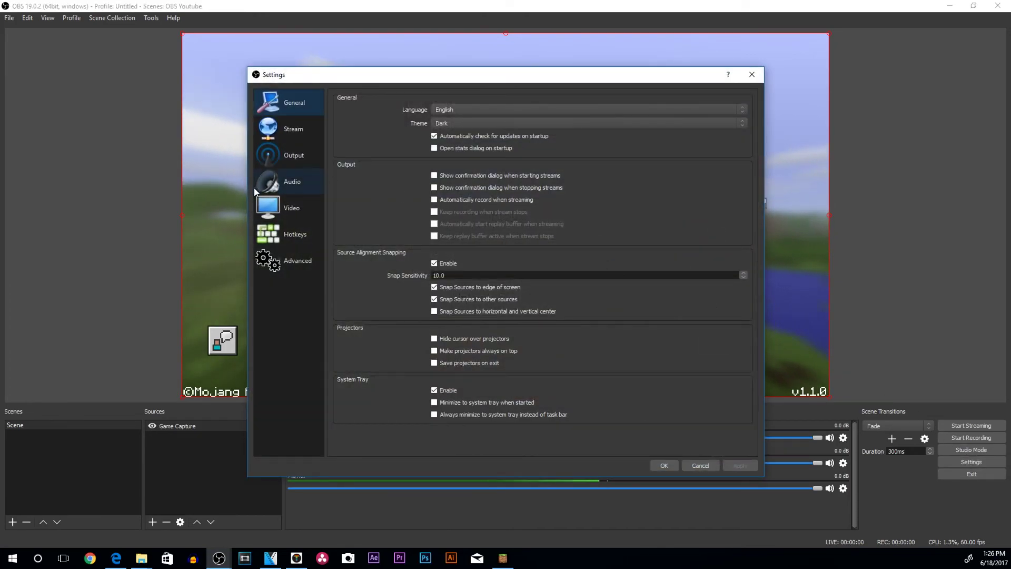
left_click(276, 208)
left_click(271, 178)
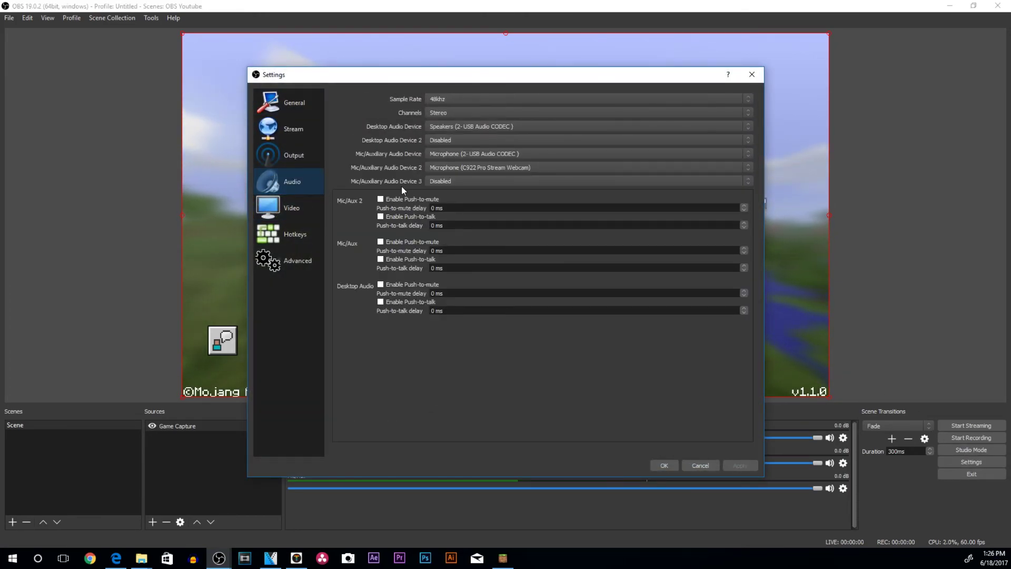
left_click(294, 156)
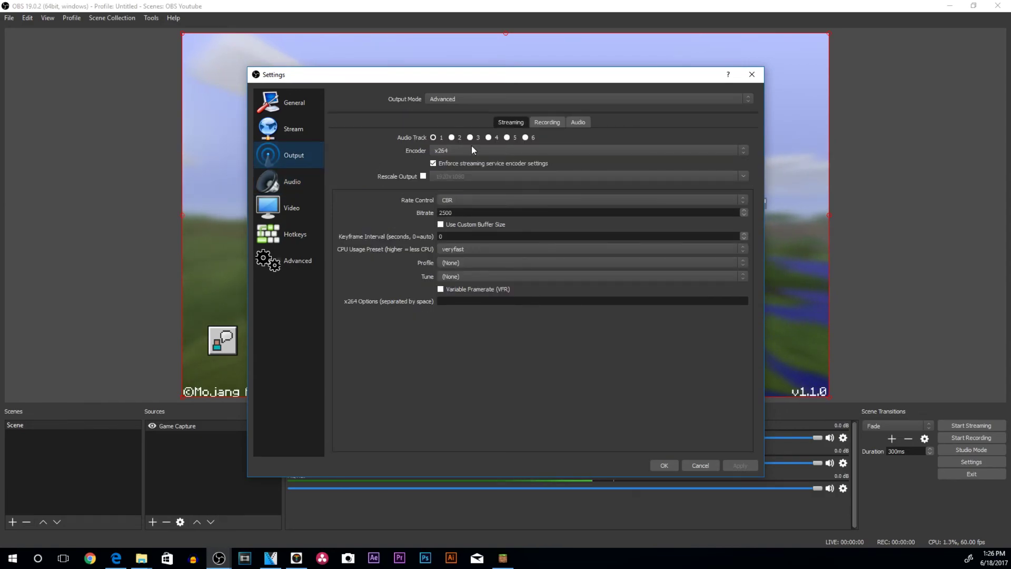
left_click(547, 122)
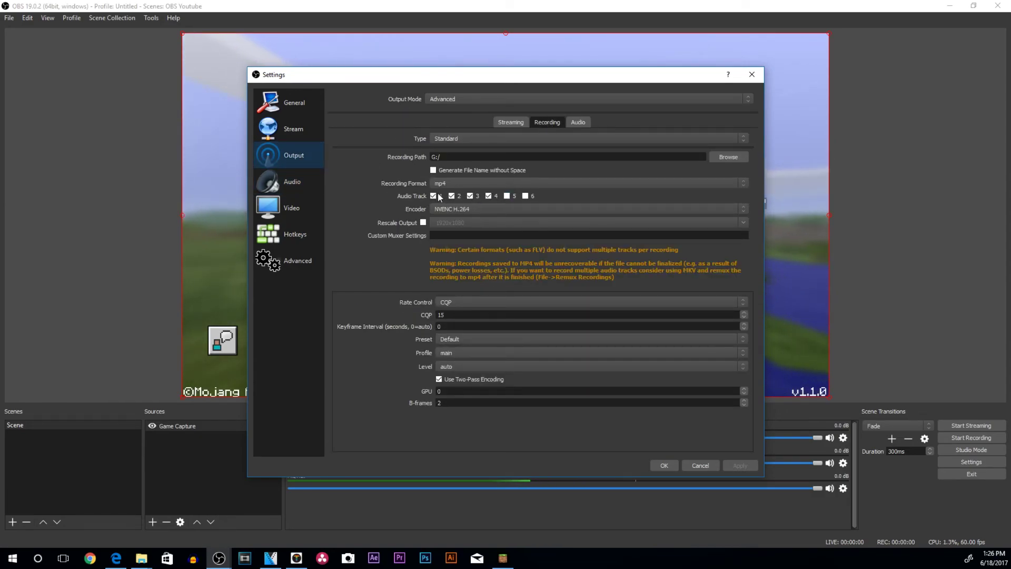
left_click(675, 469)
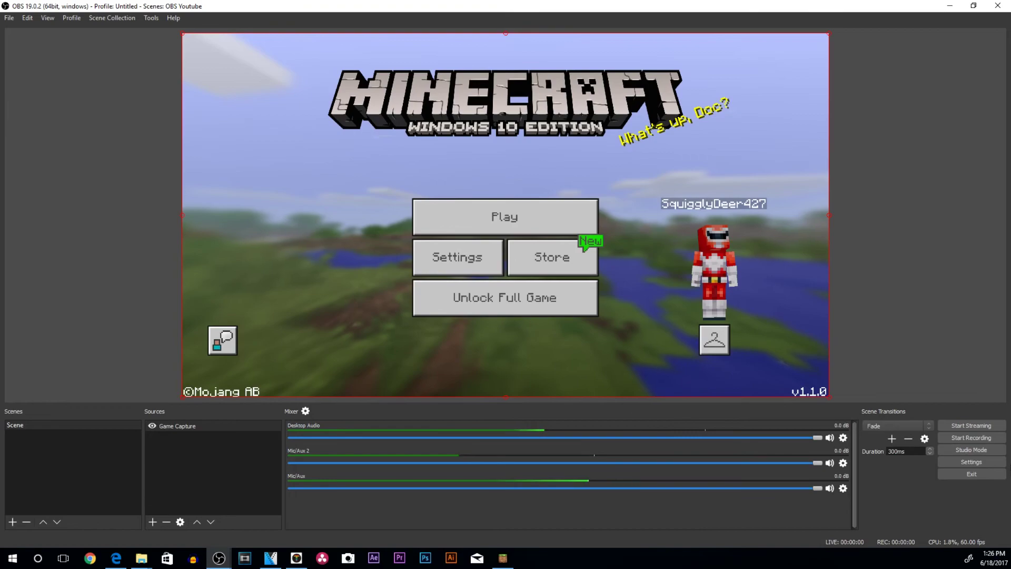
Assign Mic/Aux only to track 1, Mic/Aux 2 only to track 2 and Desktop Audio only to track 3 in the advanced audio properties
left_click(306, 411)
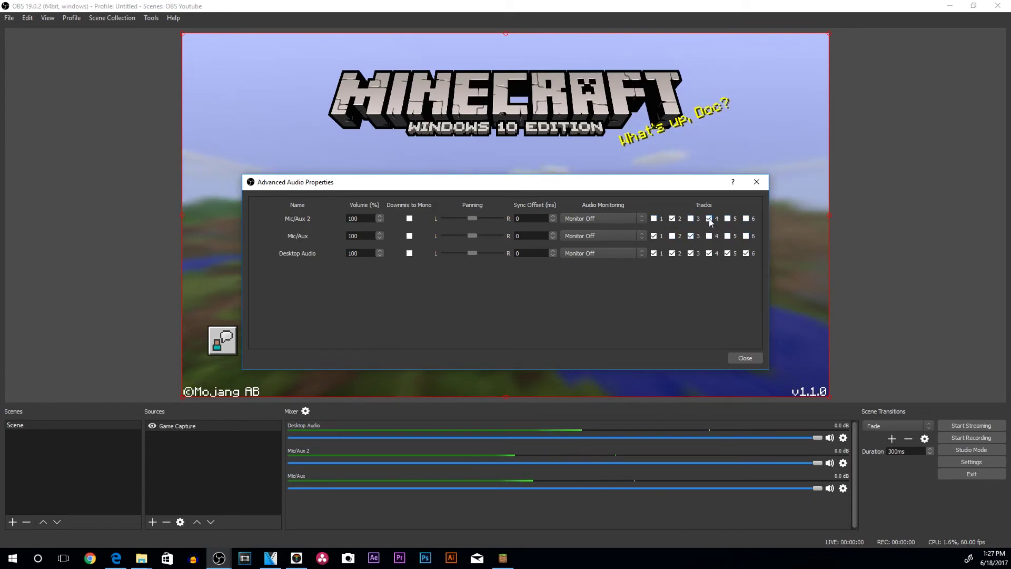
left_click(654, 253)
left_click(672, 253)
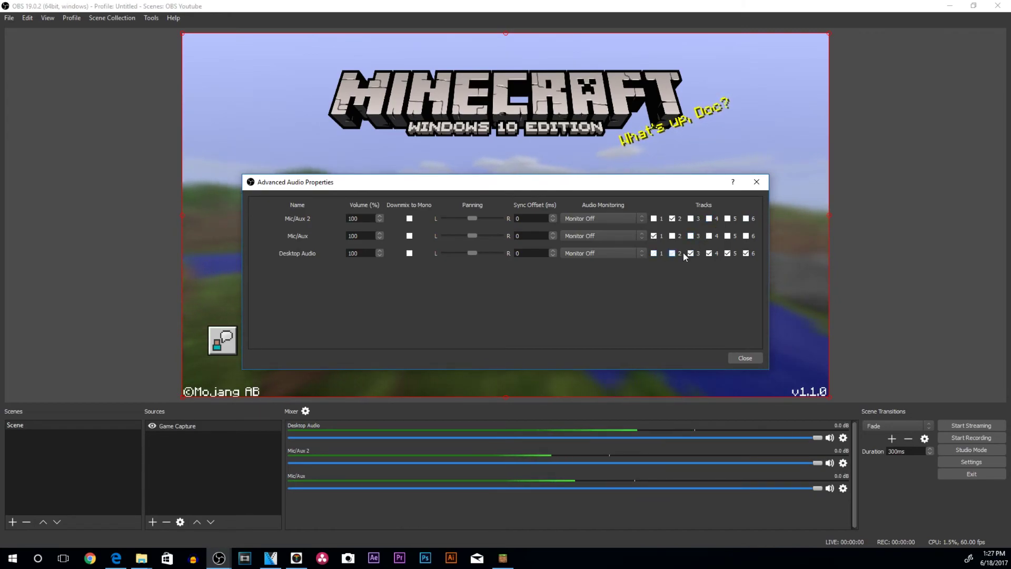
left_click(746, 253)
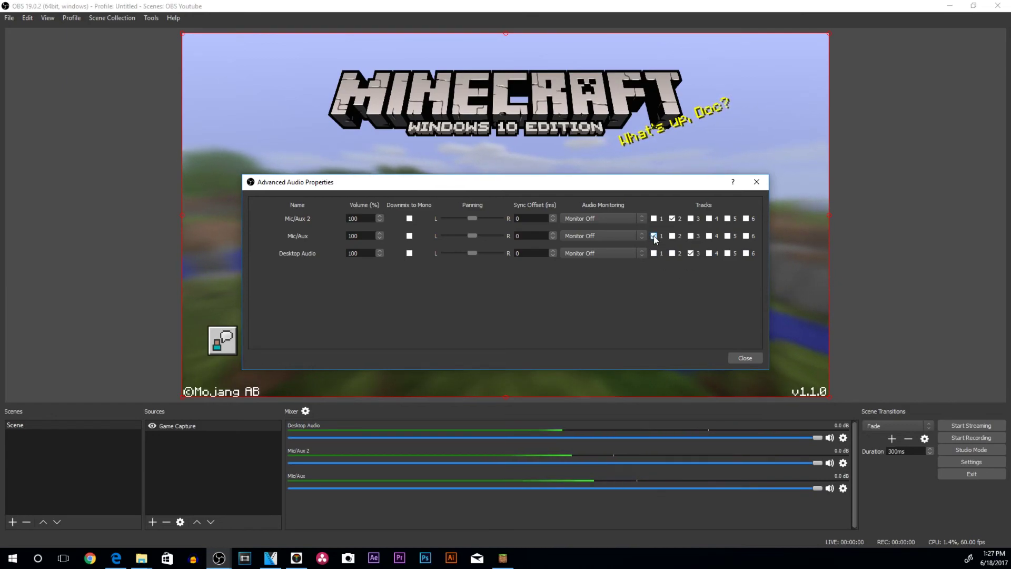
left_click(749, 358)
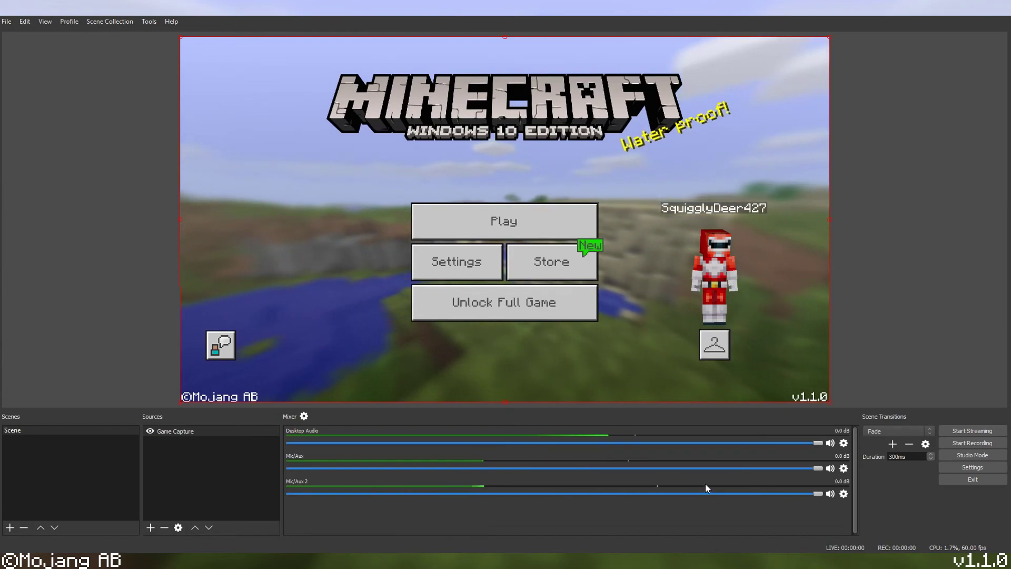
Maximize the OBS window
left_click_drag(818, 468, 831, 446)
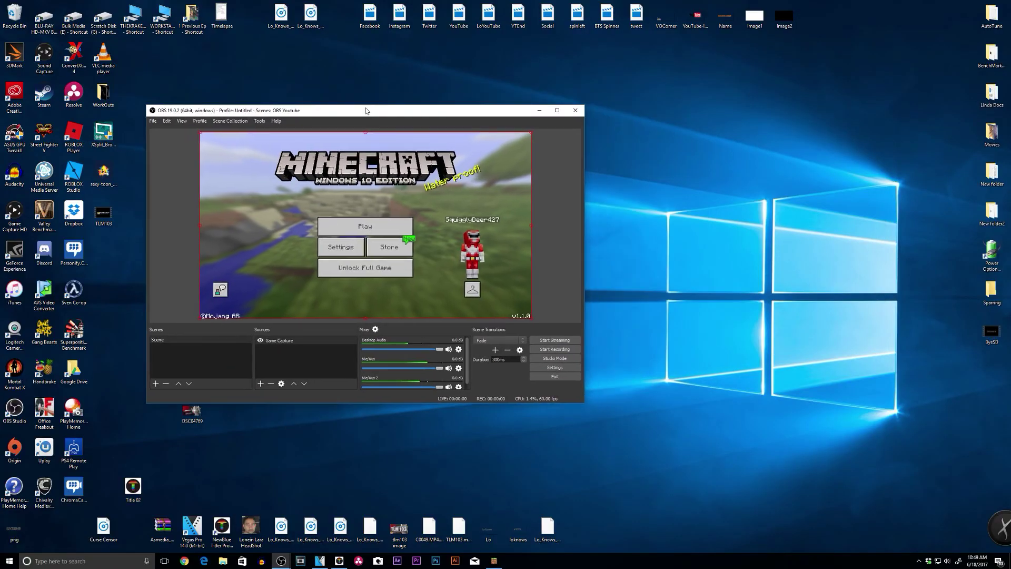
left_click_drag(370, 102, 479, 130)
double_click(478, 130)
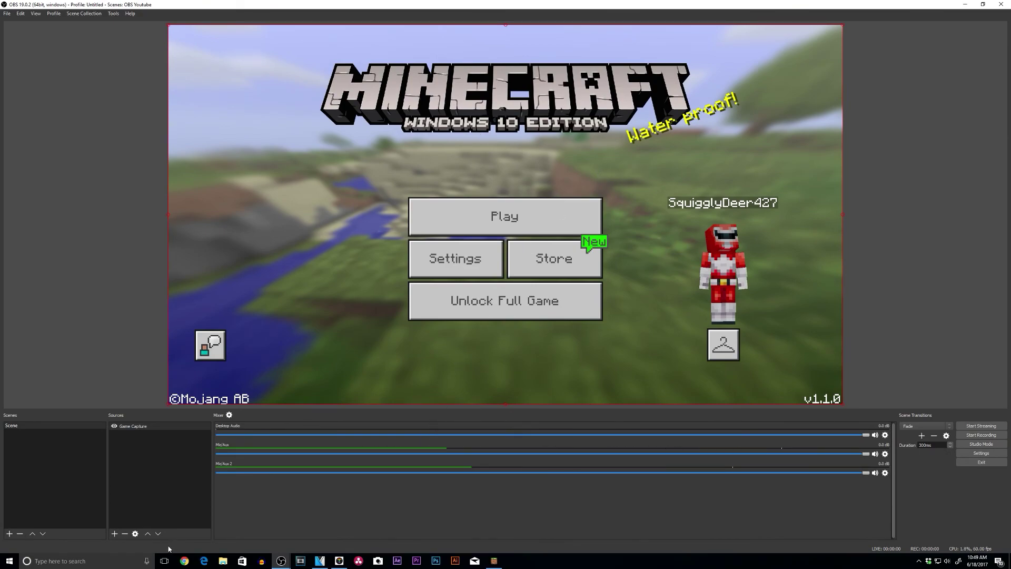
Add a new Video Capture Device source using the C922 Pro Stream Webcam and place its picture in the preview's upper-right corner
left_click(115, 534)
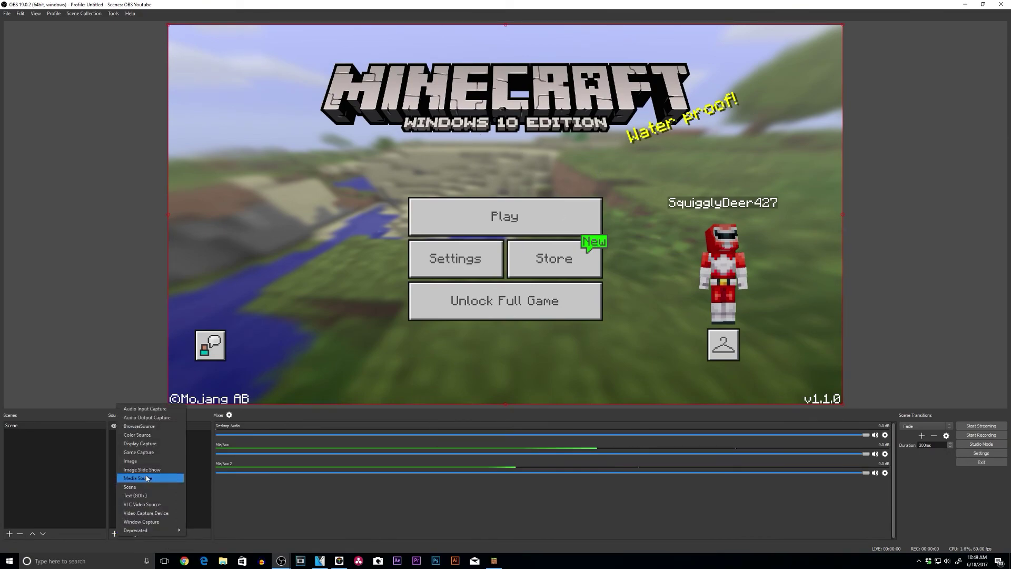
left_click(143, 514)
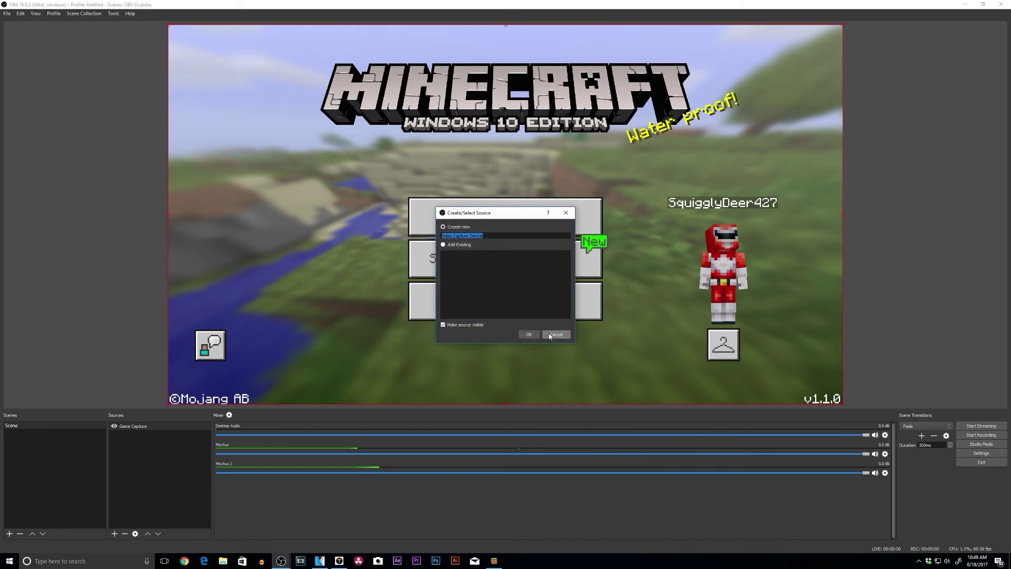
left_click(529, 334)
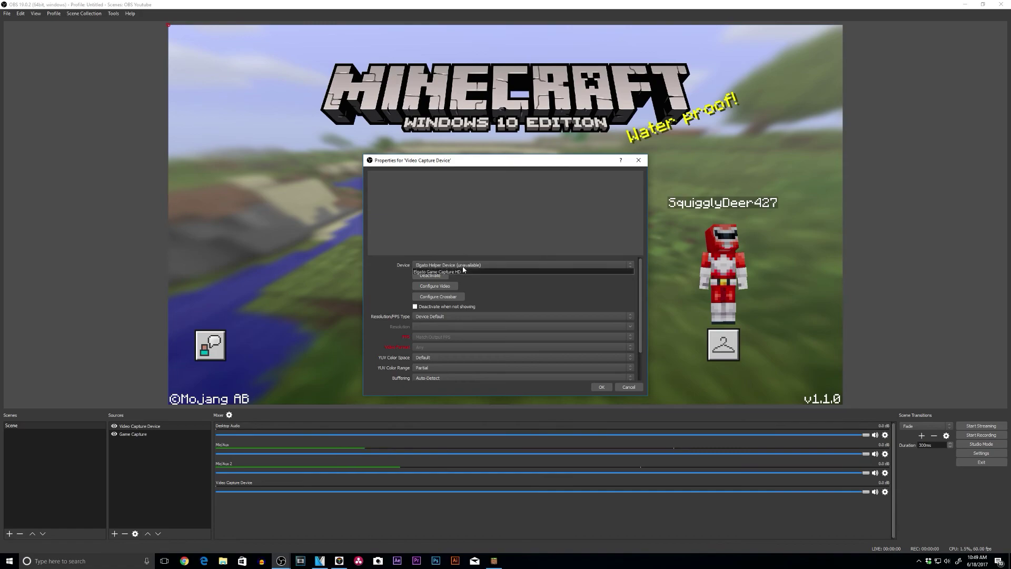
left_click(457, 265)
left_click(458, 277)
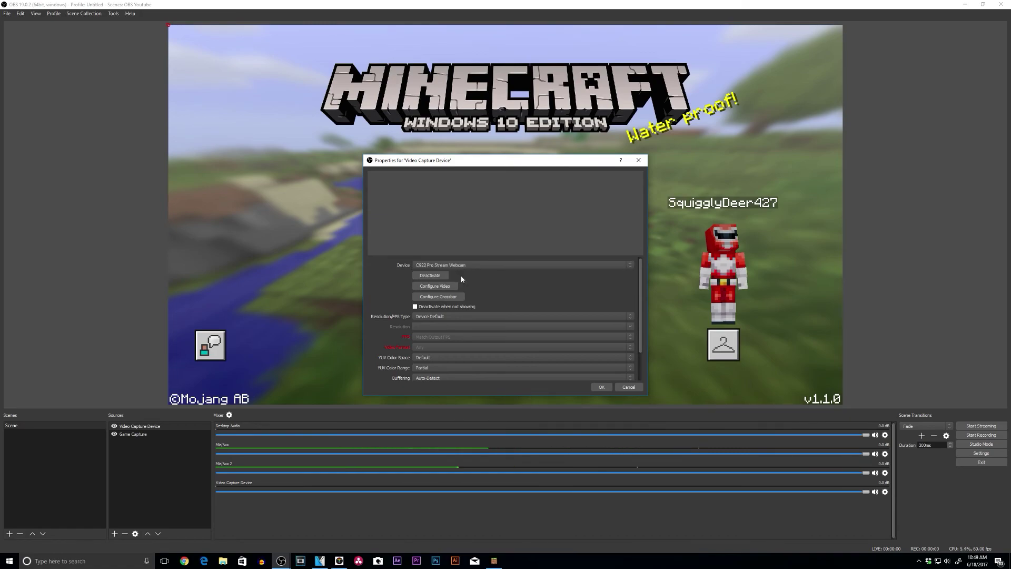
left_click(601, 387)
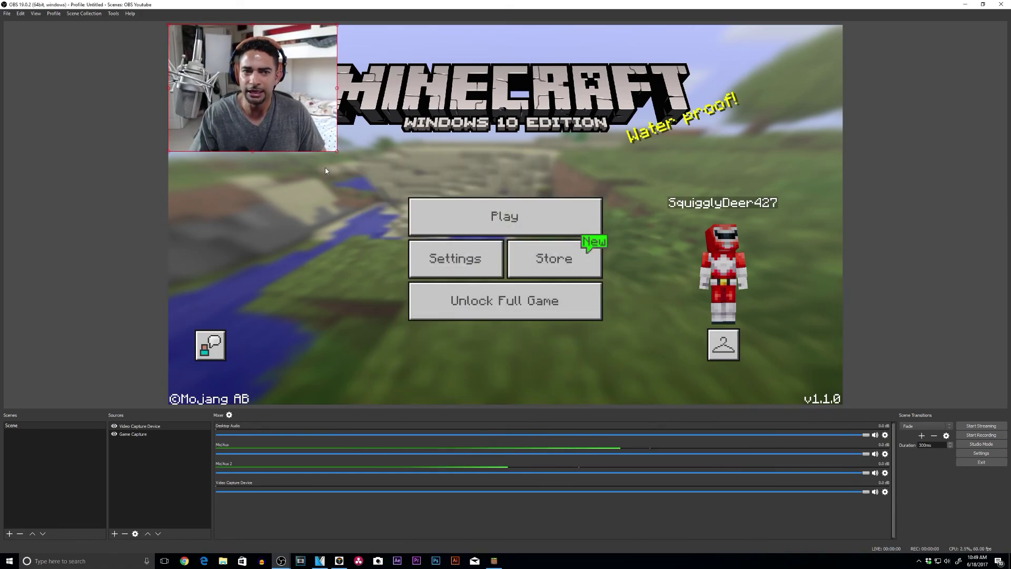
left_click_drag(284, 122, 779, 128)
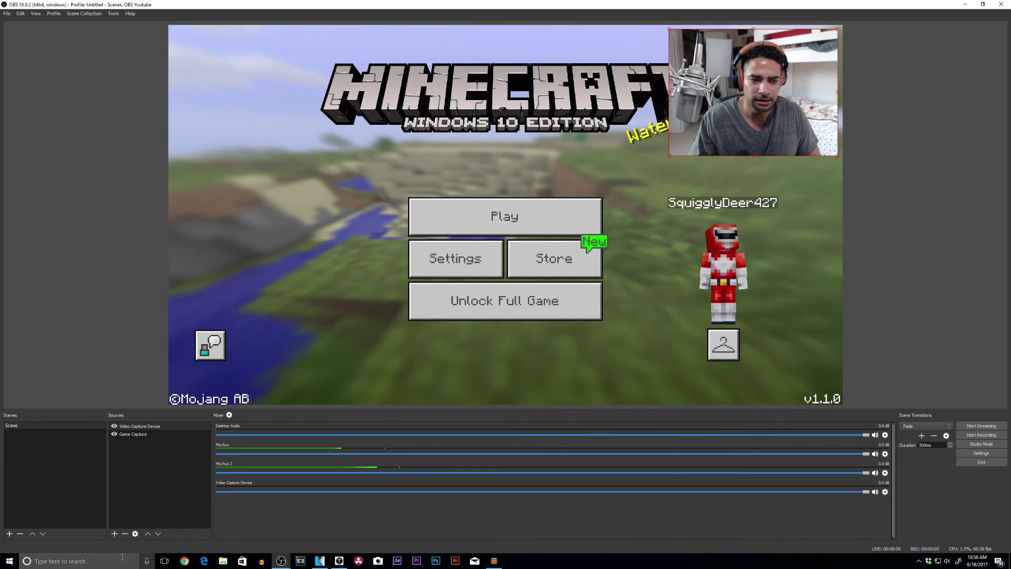
Set the webcam source's Resolution/FPS Type to Custom with a resolution of 1920x1080
left_click(135, 534)
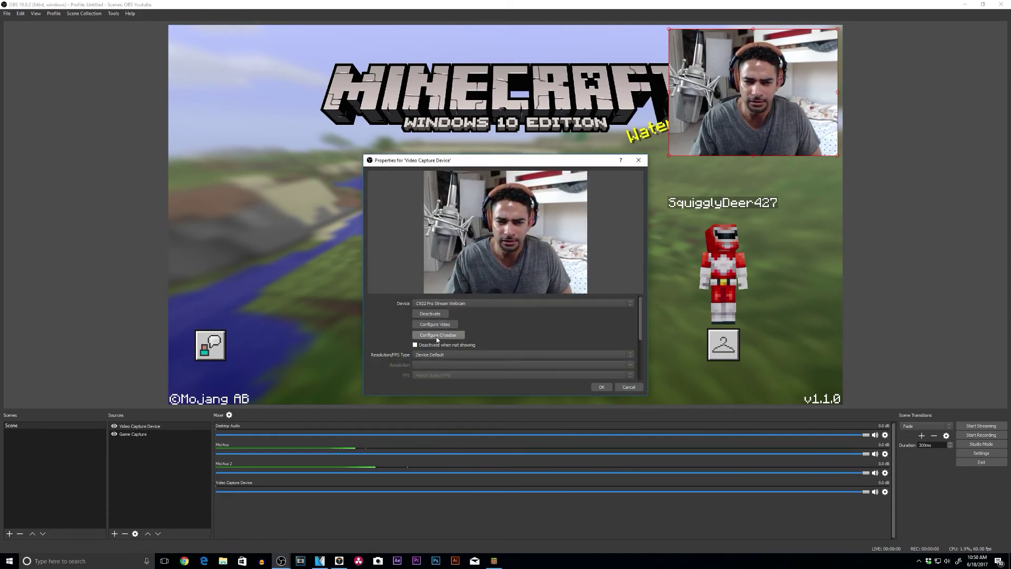
left_click(414, 355)
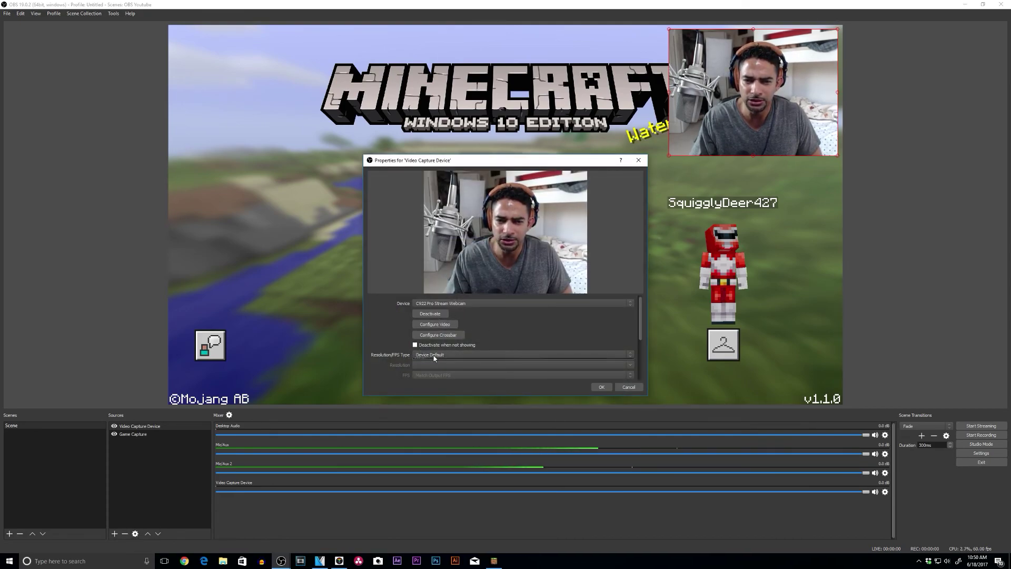
left_click(421, 365)
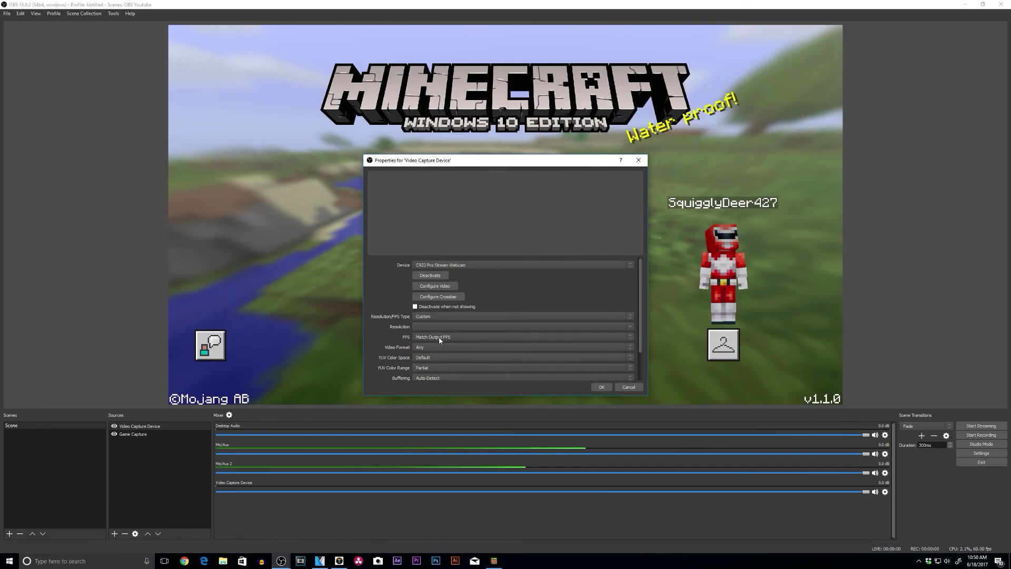
left_click(630, 327)
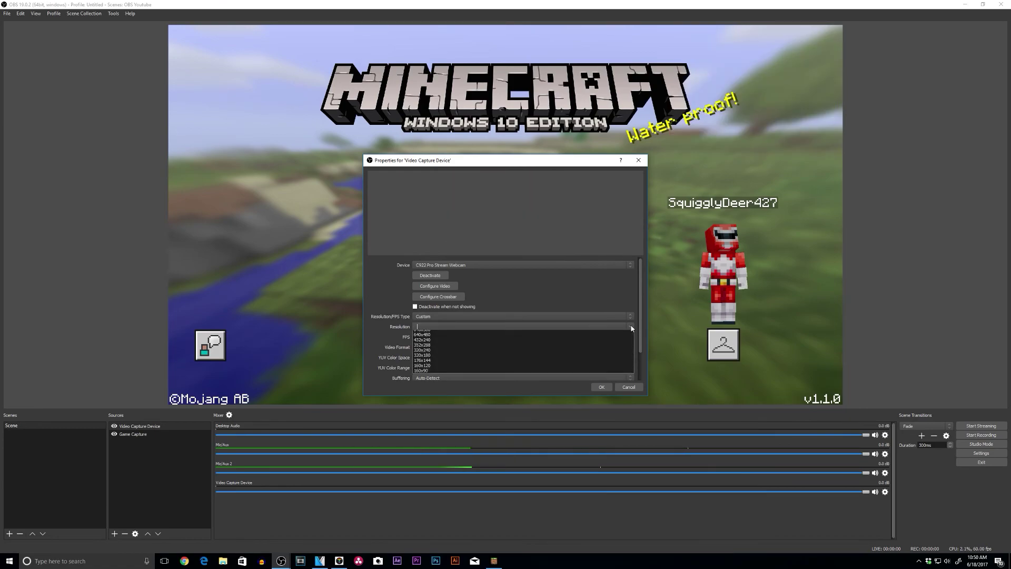
left_click(451, 338)
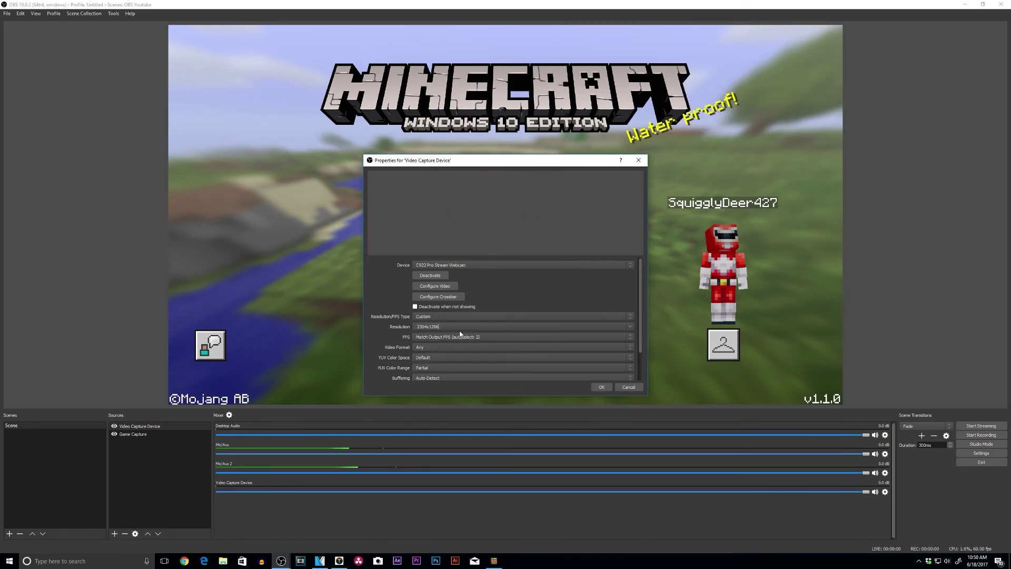
left_click(632, 328)
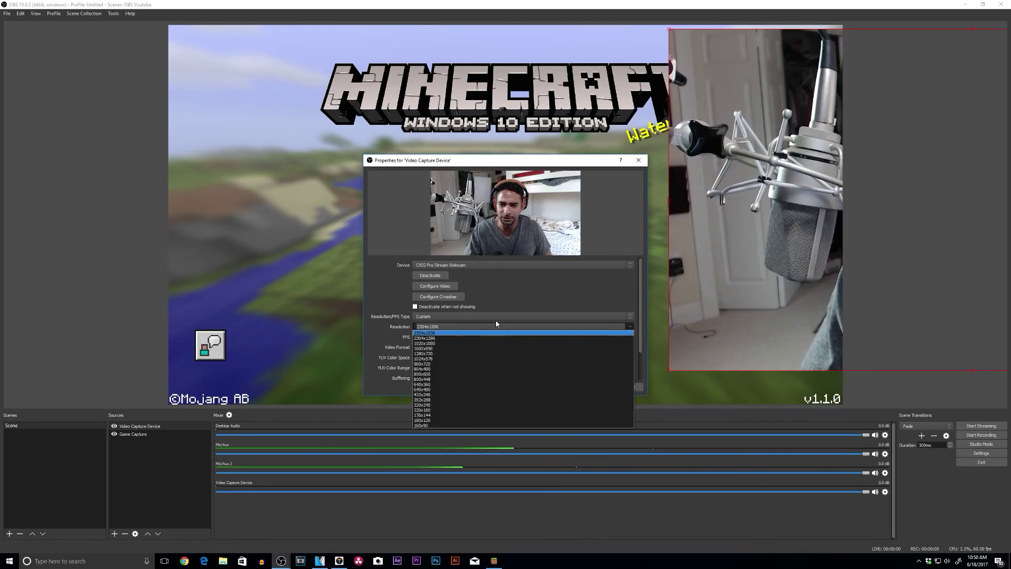
left_click(429, 343)
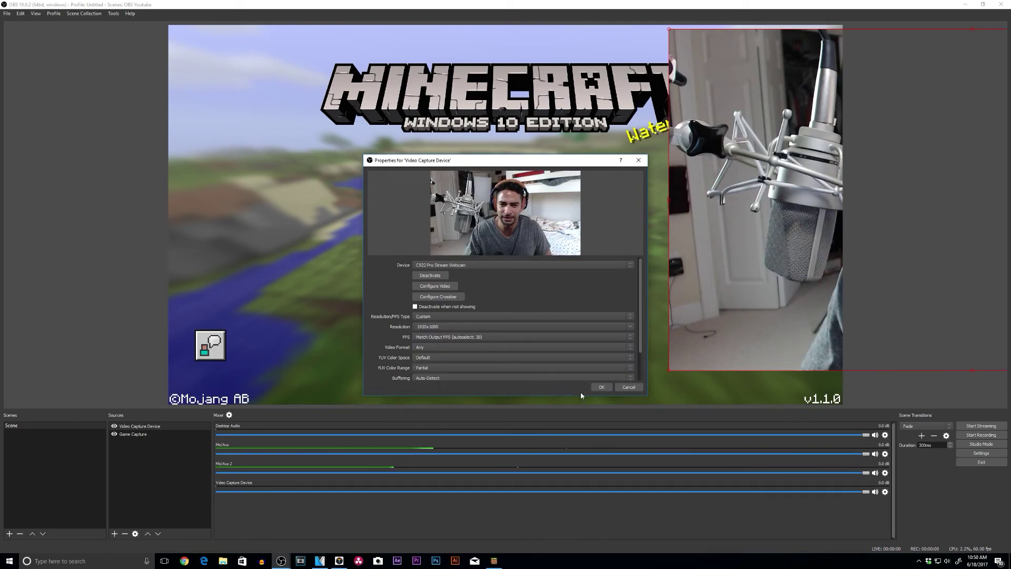
left_click(601, 387)
Scale down the webcam picture, reposition it over the game capture and crop its edges closely around the person
left_click_drag(675, 55, 513, 213)
left_click_drag(588, 229, 687, 51)
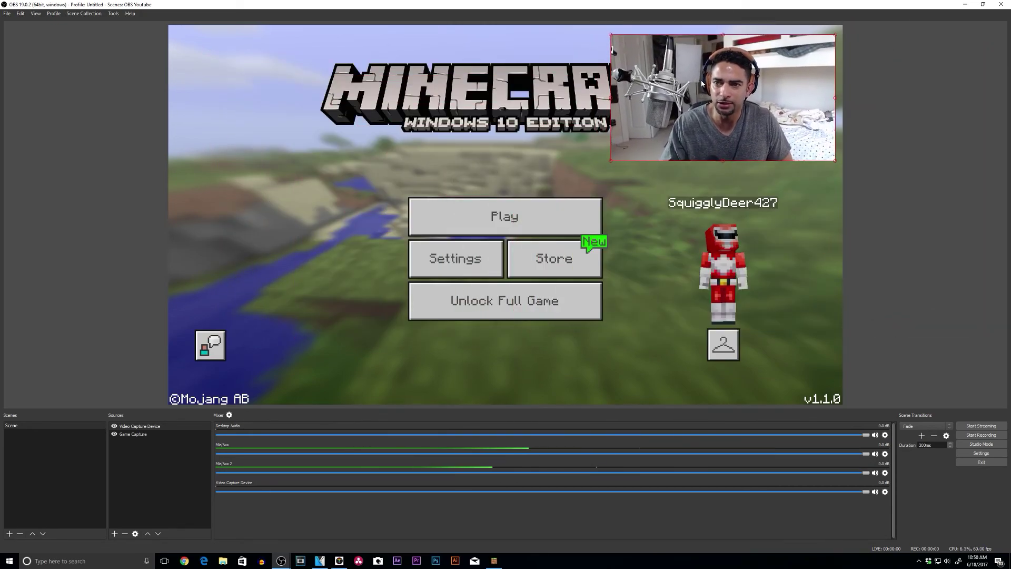
left_click_drag(612, 159, 695, 125)
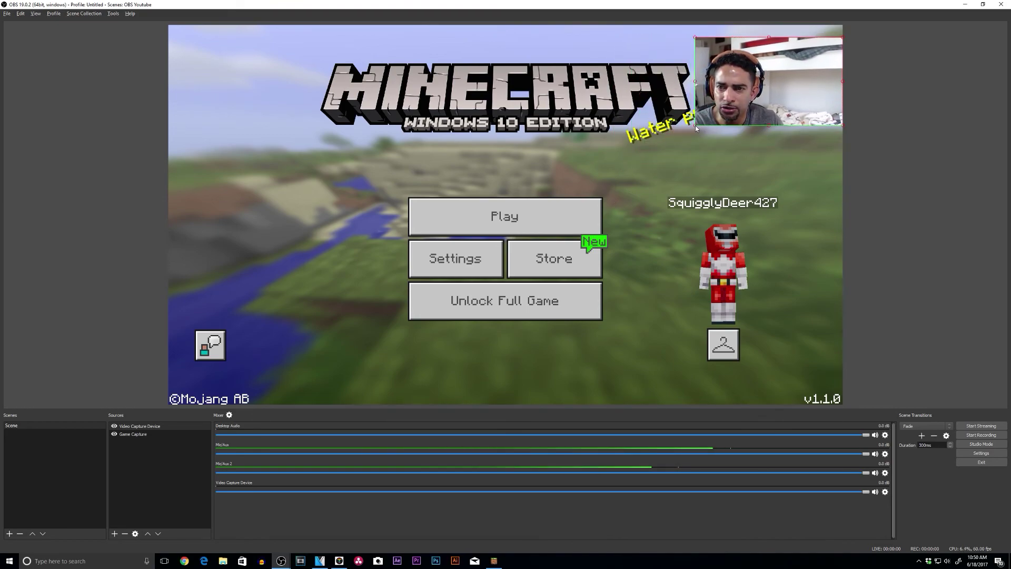
left_click_drag(760, 40, 659, 84)
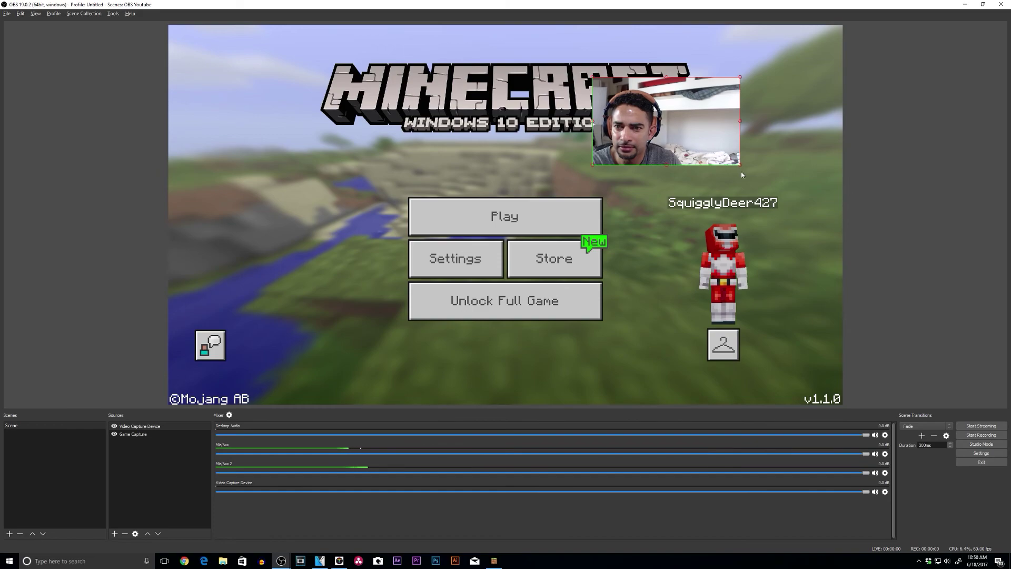
left_click_drag(739, 168, 636, 174)
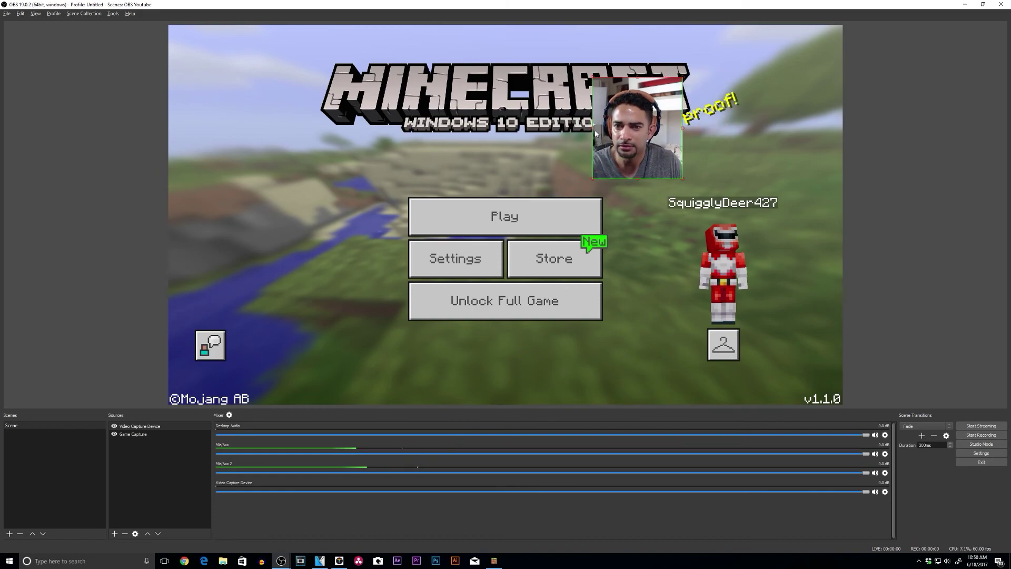
left_click_drag(590, 131, 570, 131)
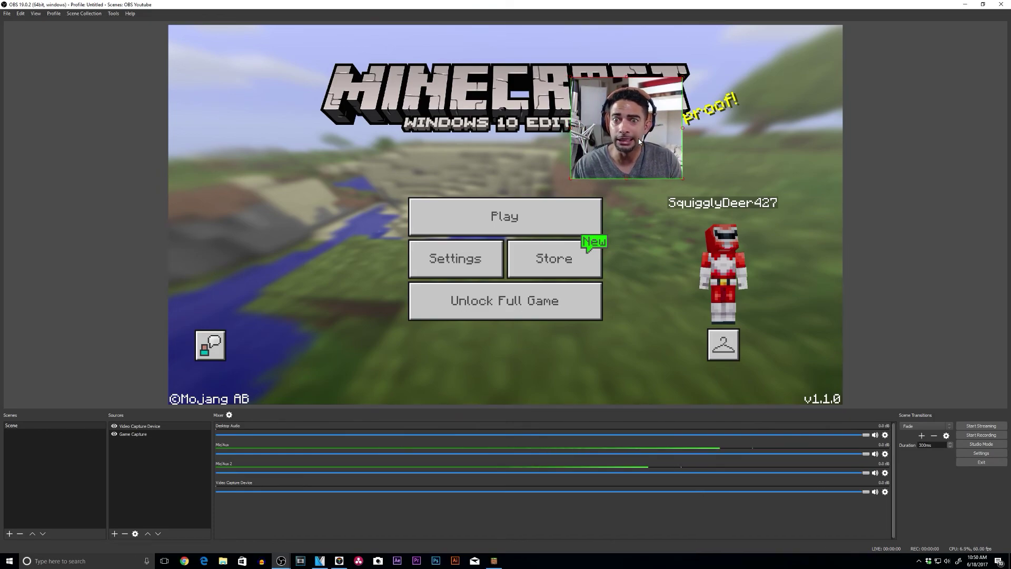
Reset the webcam source's transform to remove its scaling, cropping and positioning
right_click(572, 130)
mouse_move(652, 272)
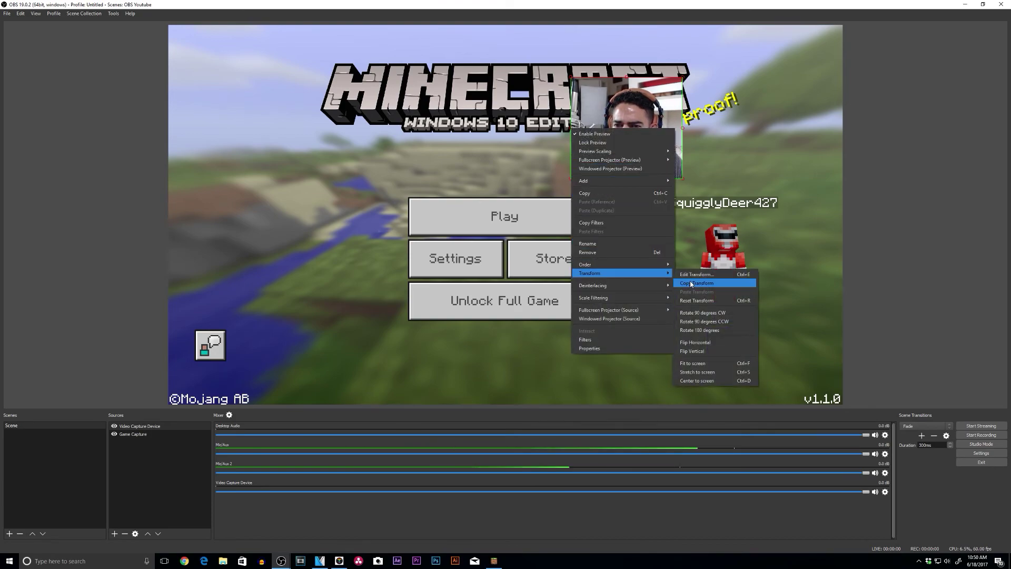
left_click(696, 300)
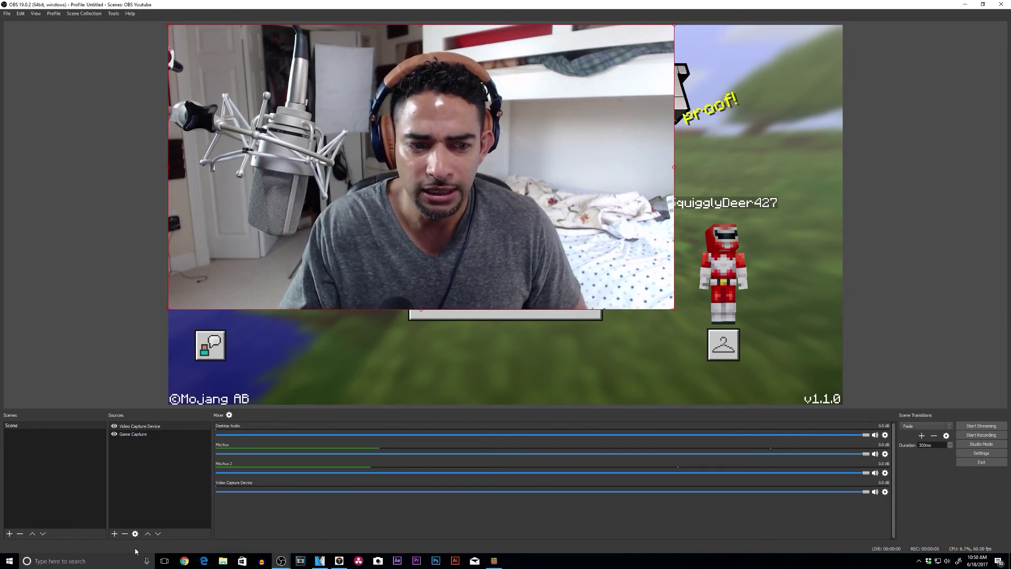
Set the webcam source's Resolution/FPS Type to Device Default and move its picture flush into the preview's upper-right corner
left_click(135, 534)
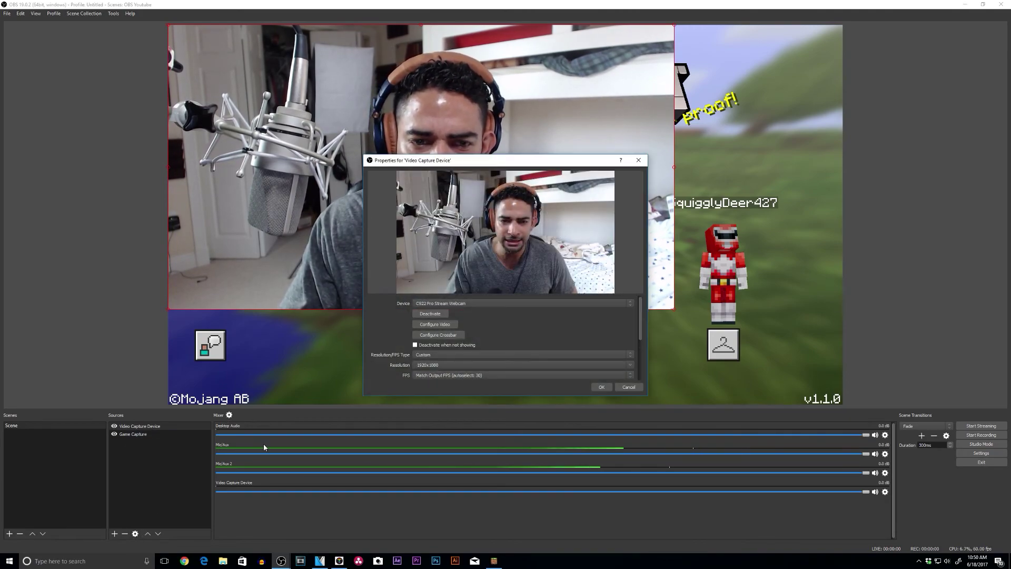
left_click(434, 358)
left_click(430, 359)
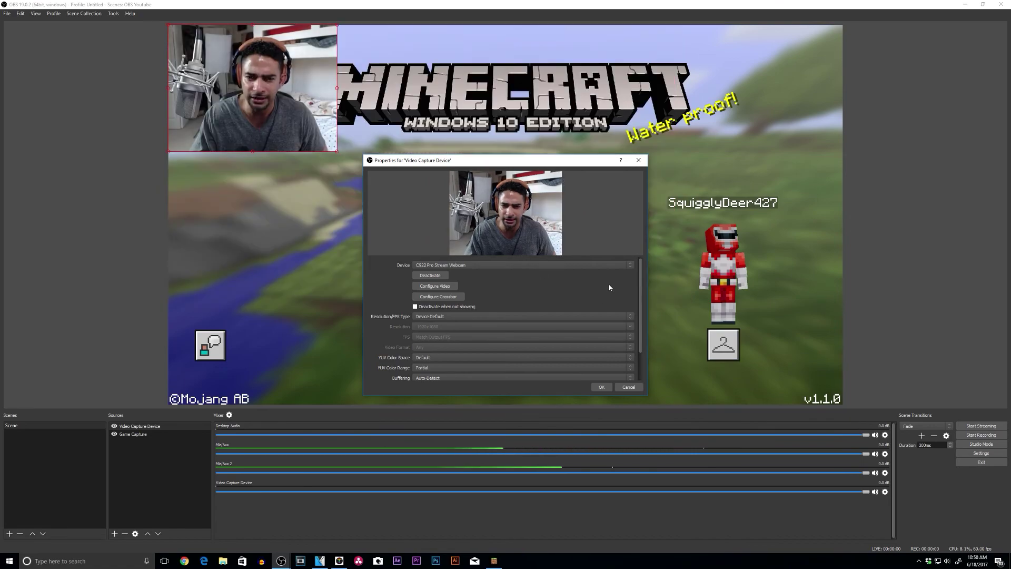
left_click(601, 387)
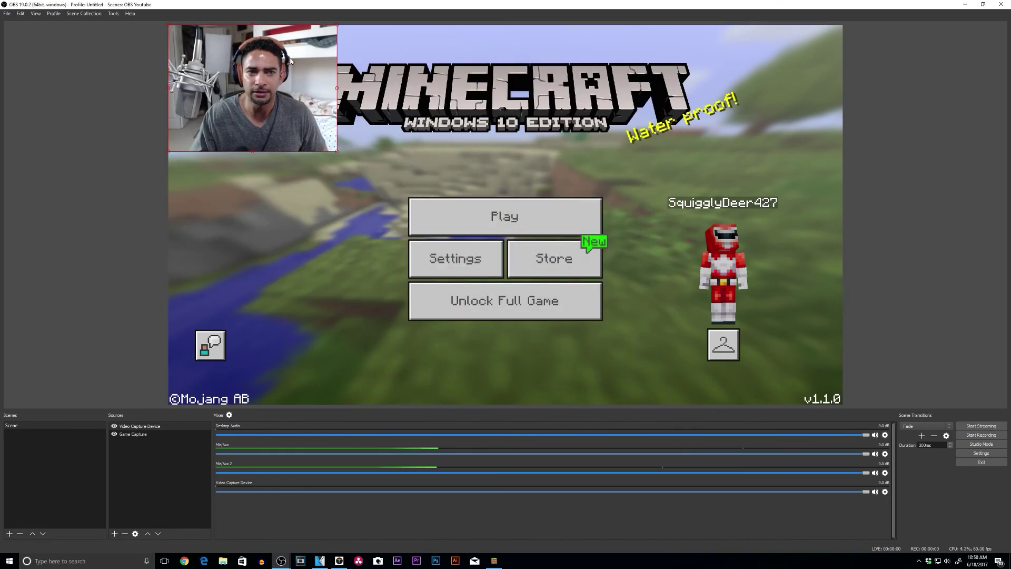
left_click_drag(292, 59, 793, 65)
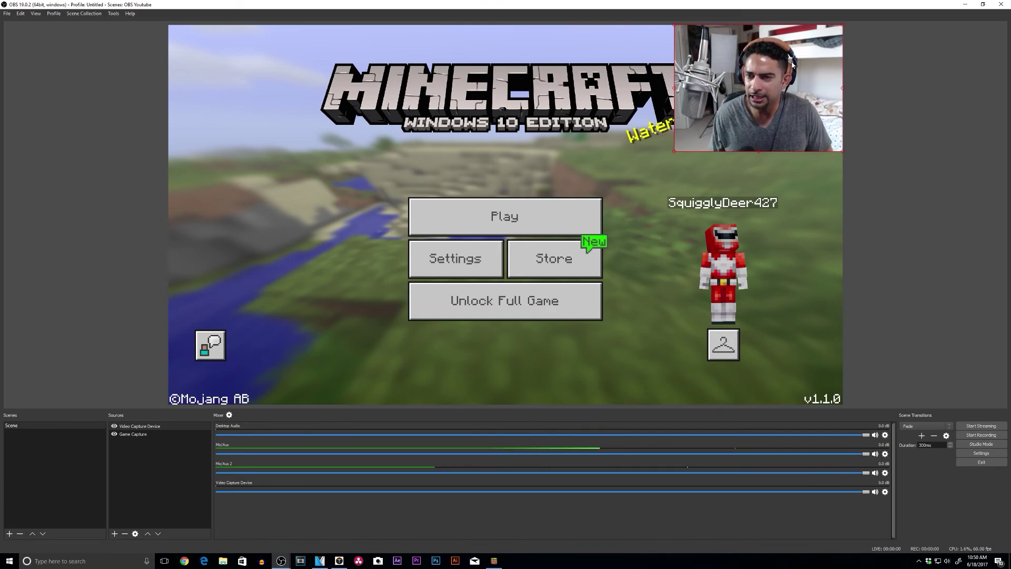
Nudge the webcam picture left and down to leave a small, even gap from the preview's upper-right corner
key("Left")
key("Left")
key("Left")
key("Left")
key("Left")
key("Left")
key("Left")
key("Left")
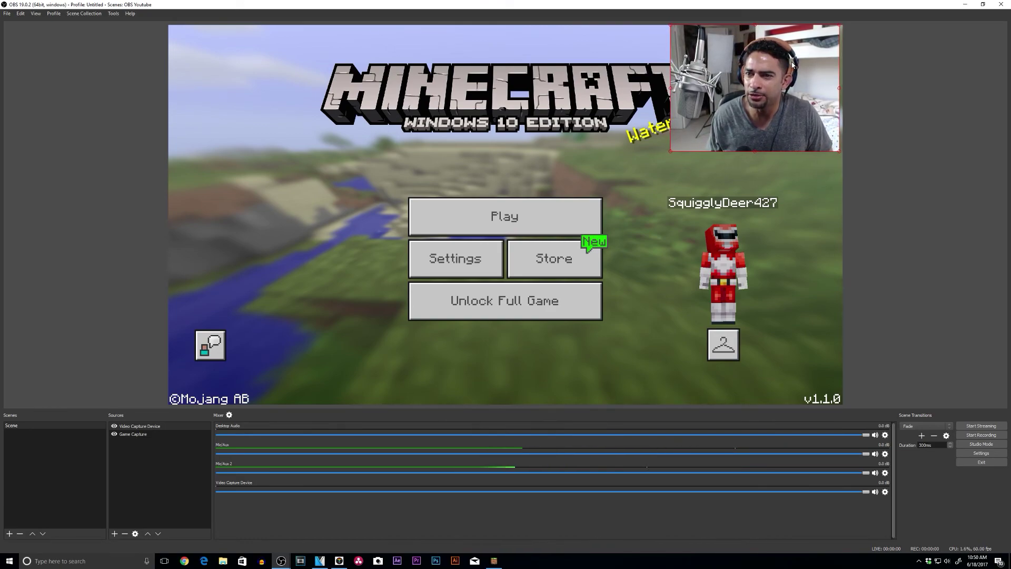
key("Down")
key("Down")
key("Down")
key("Down")
key("Down")
key("Down")
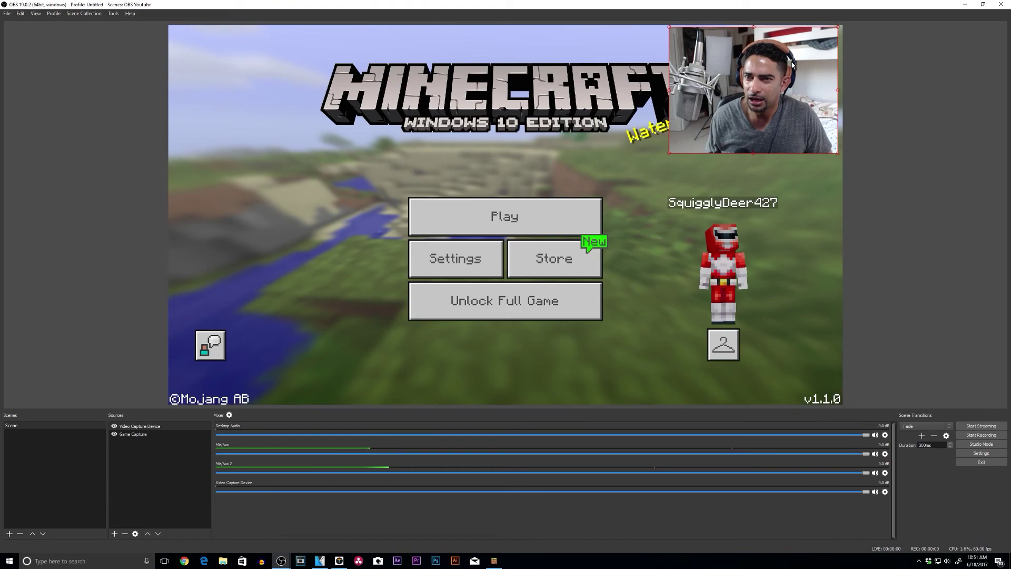
key("Left")
key("Left")
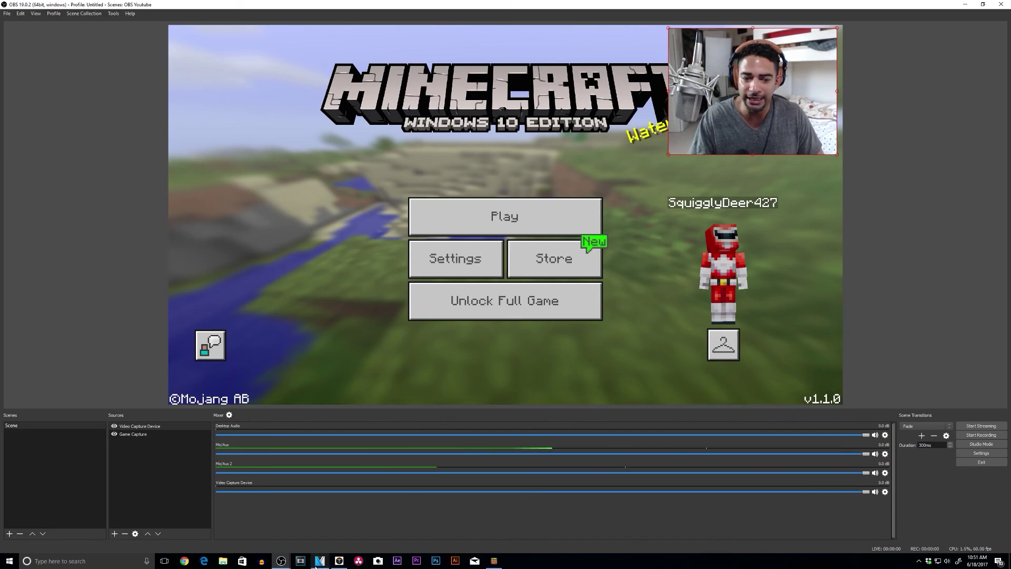
Switch to NewBlue Titler Pro and replace the placeholder title text with "LO KNOWS"
left_click(338, 561)
left_click(662, 201)
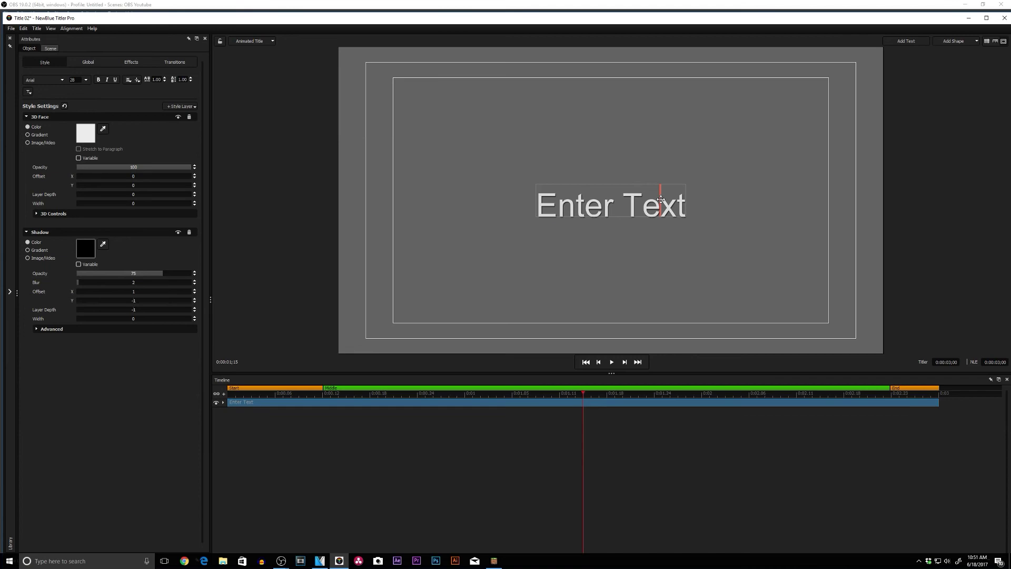
key("ctrl+a")
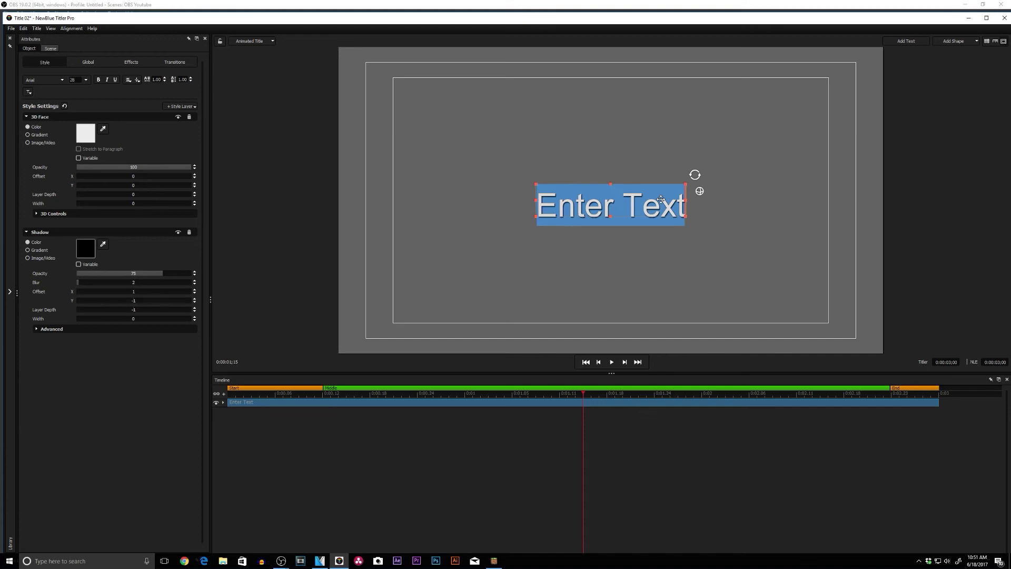
type("LO KNOWS")
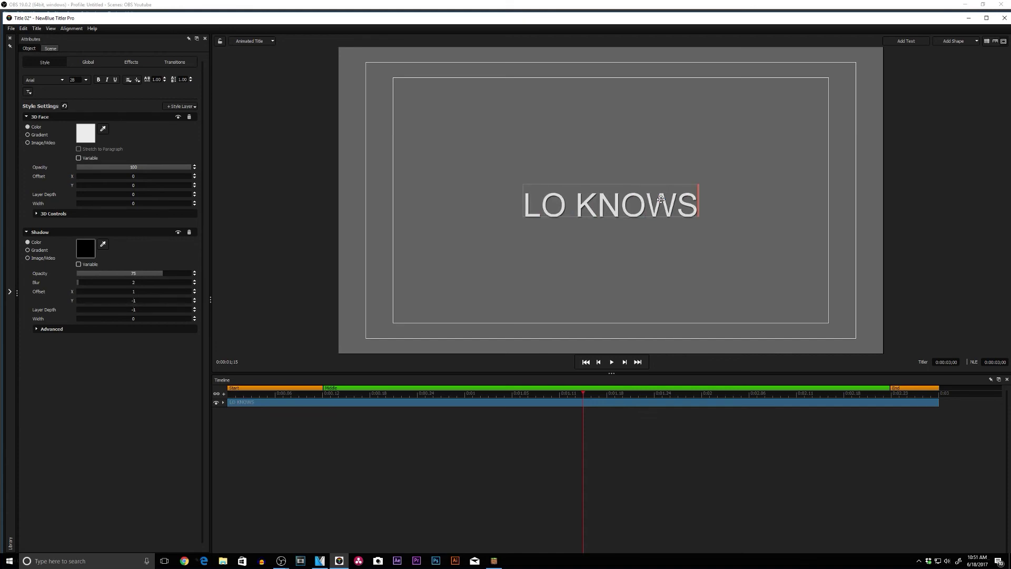
Set the whole title's font to KG Inevitable and enlarge and reposition the text to span most of the frame's width
key("ctrl+a")
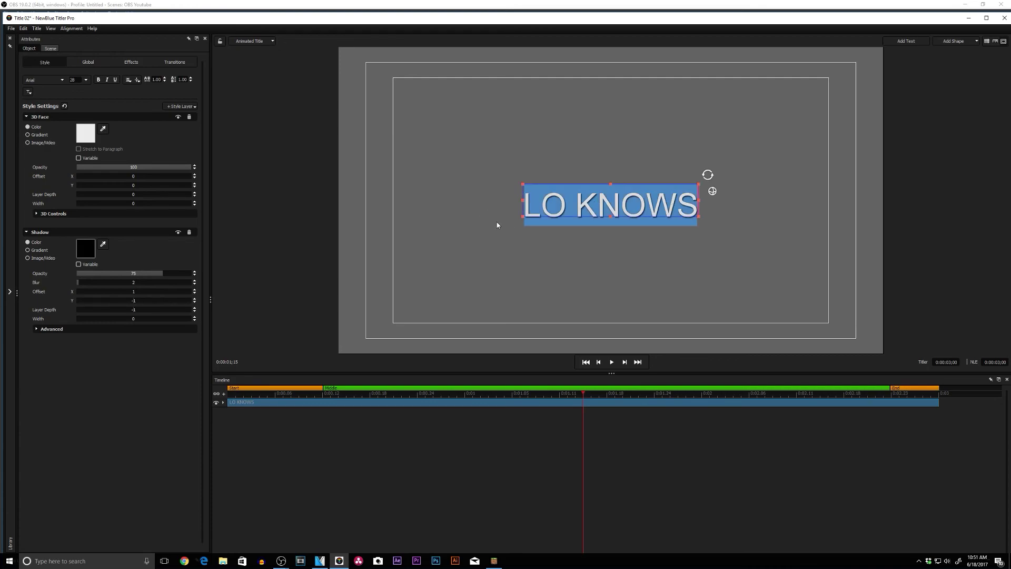
left_click(61, 80)
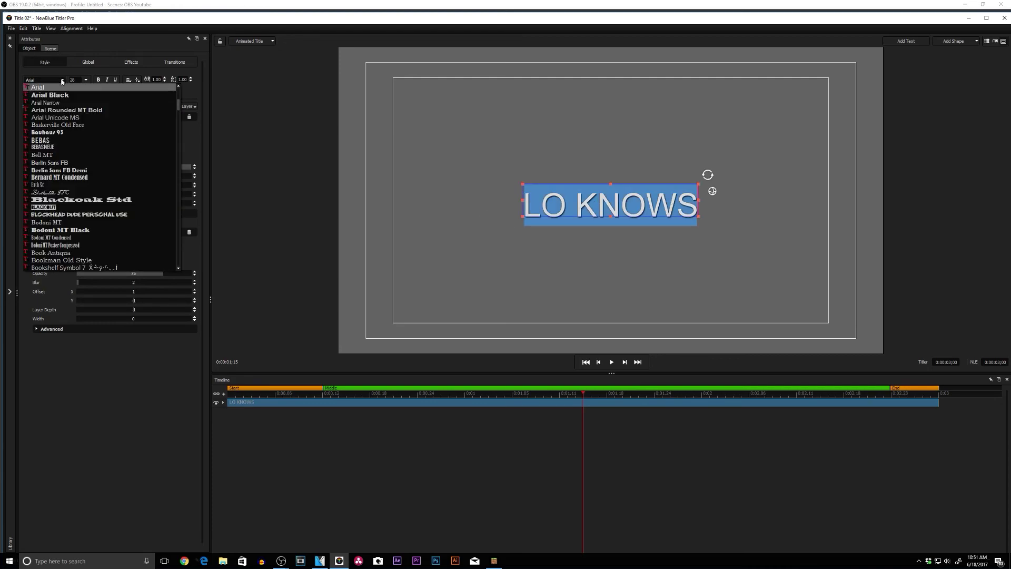
left_click(50, 101)
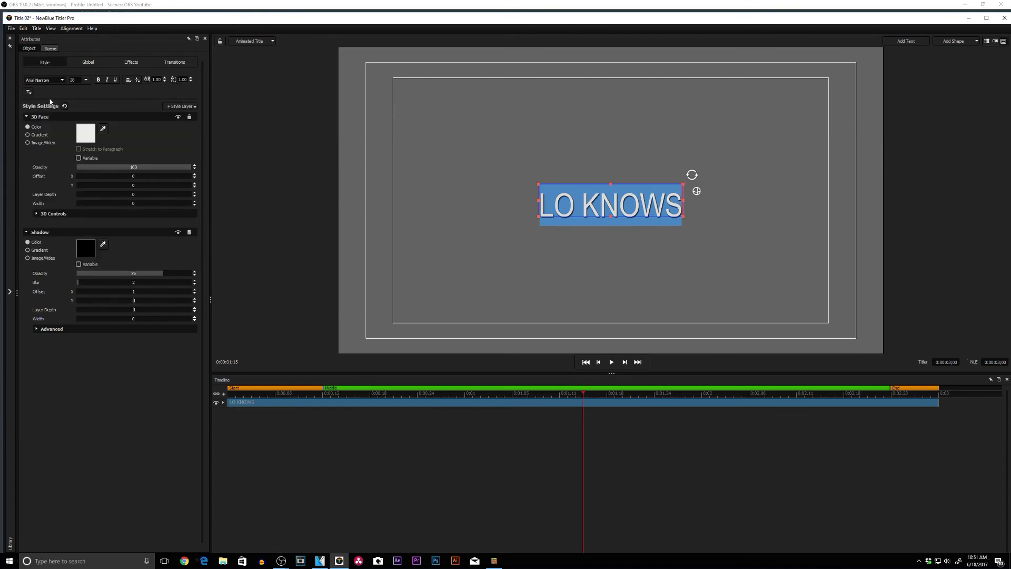
key("k")
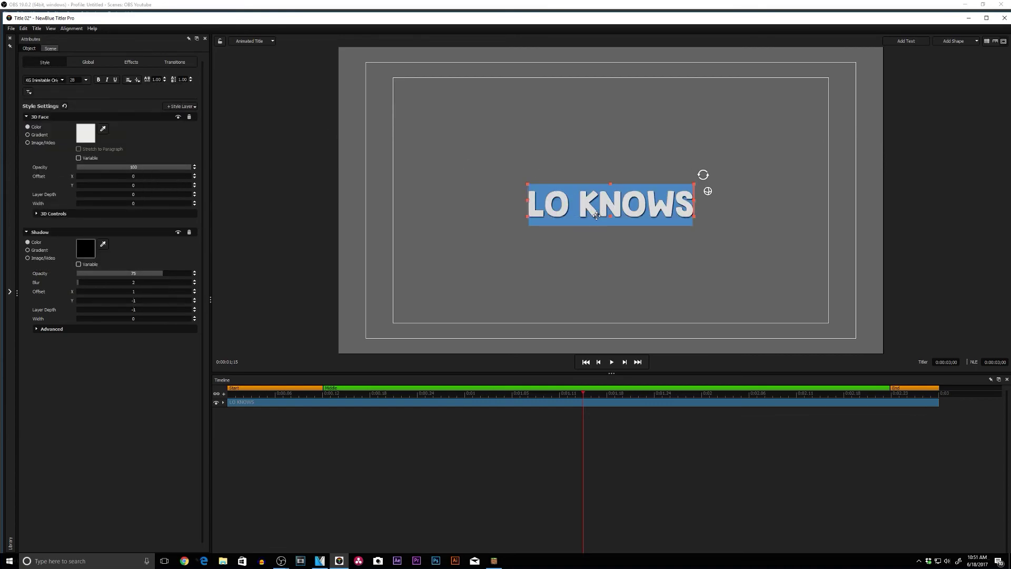
left_click_drag(529, 215, 256, 295)
left_click_drag(574, 184, 723, 151)
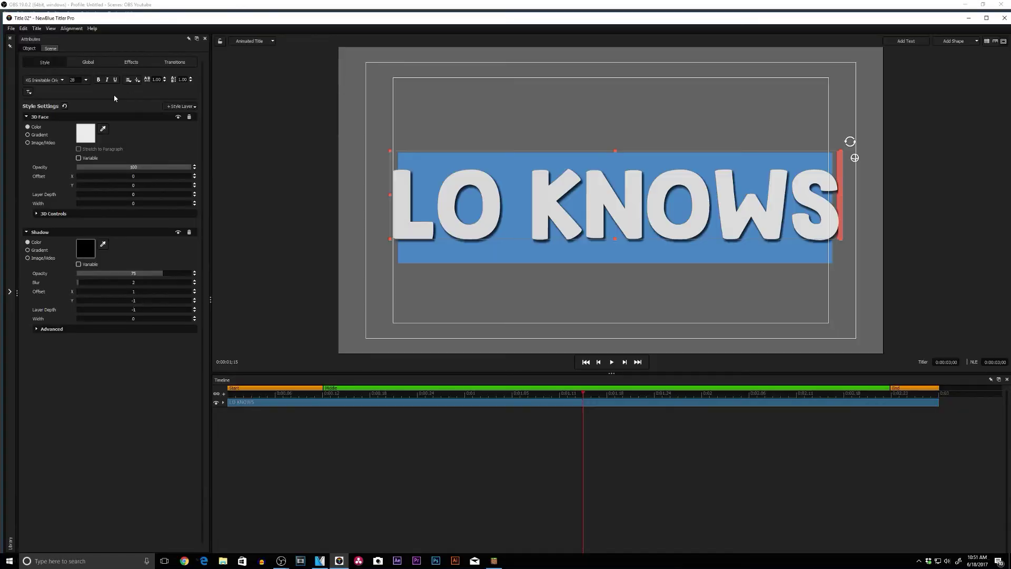
Add a 3D Outline style layer to the title, colour it white (FFFFFF) and set its thickness to about 19.1
left_click(26, 117)
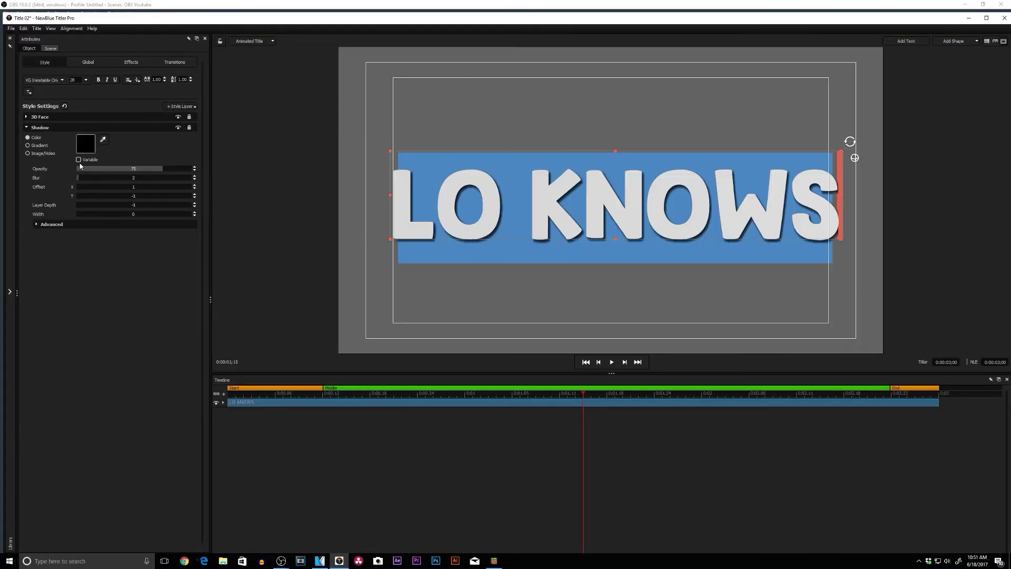
left_click(26, 127)
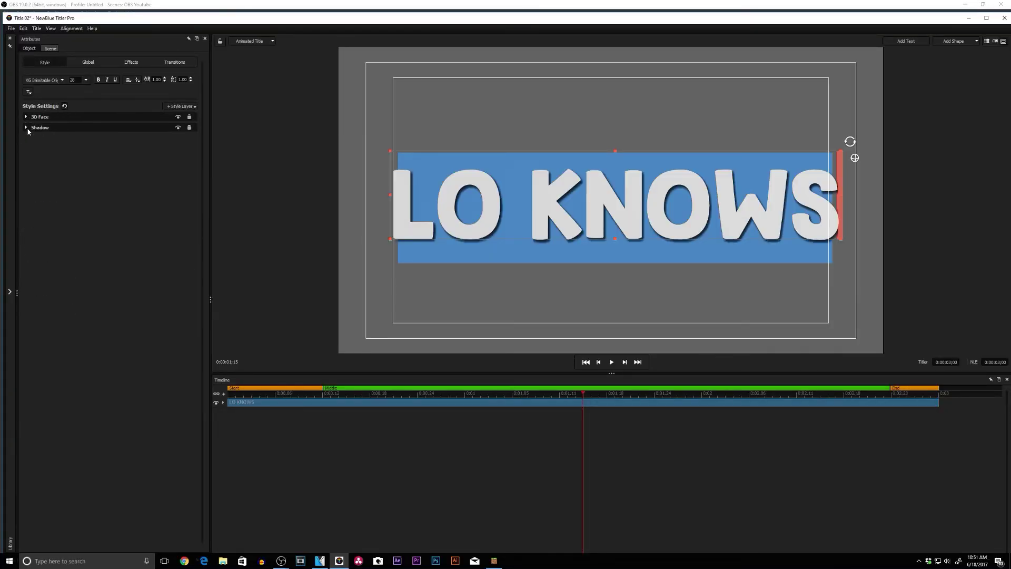
left_click(180, 107)
left_click(183, 115)
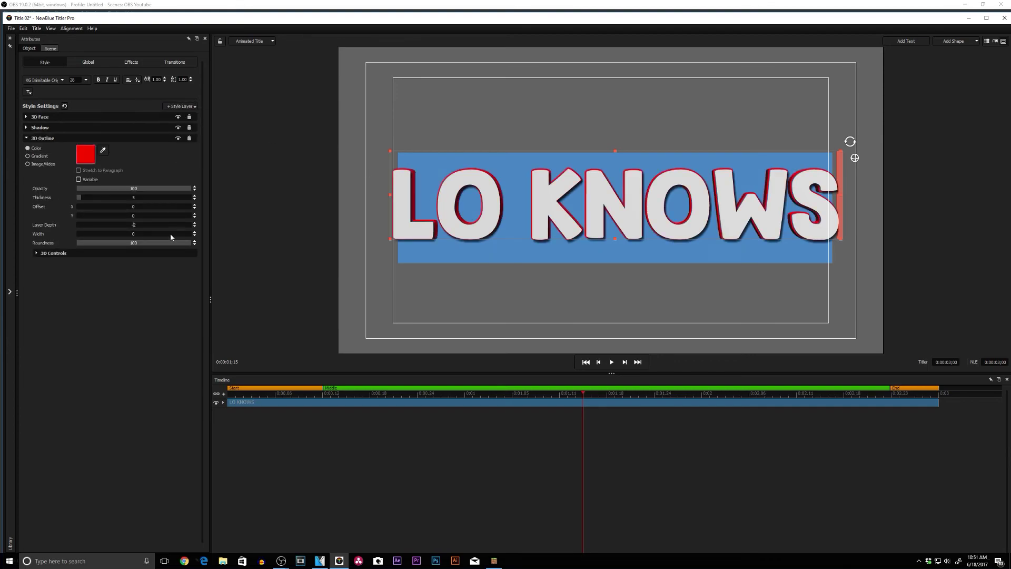
left_click(90, 156)
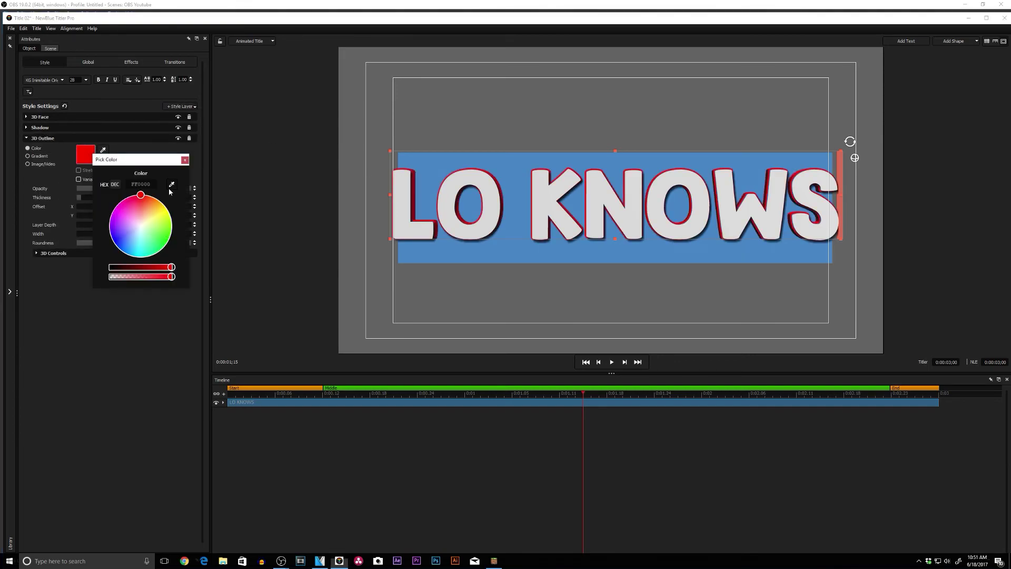
left_click(163, 162)
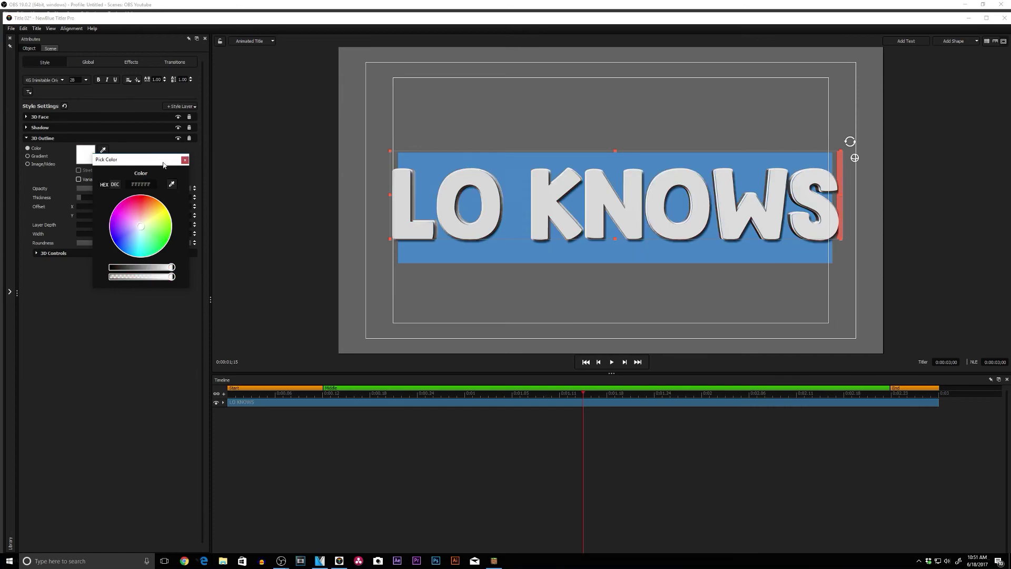
left_click(185, 159)
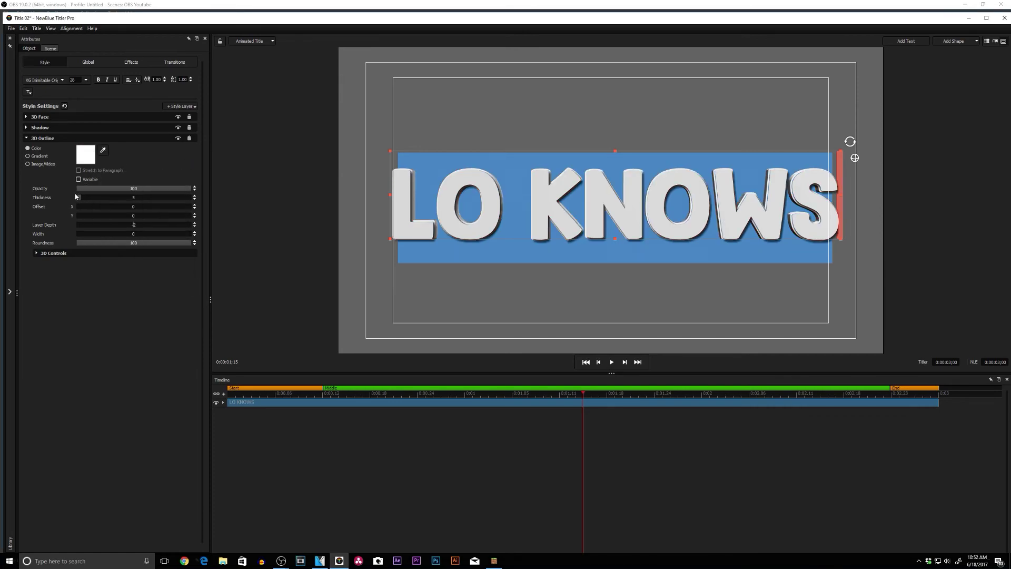
left_click_drag(80, 201, 113, 197)
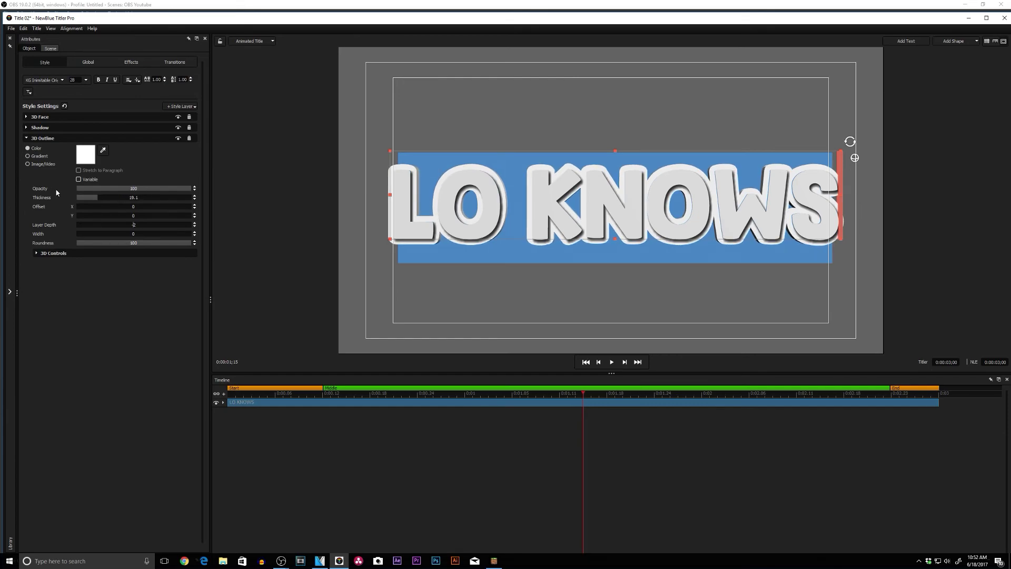
Change the title's 3D Face colour to black (000000)
left_click(27, 139)
left_click(26, 117)
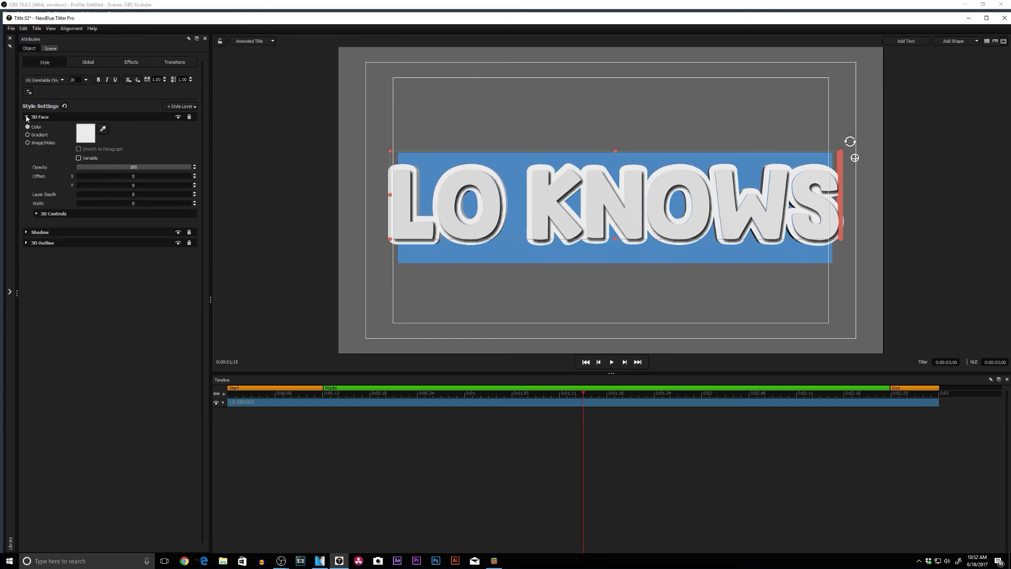
left_click(84, 133)
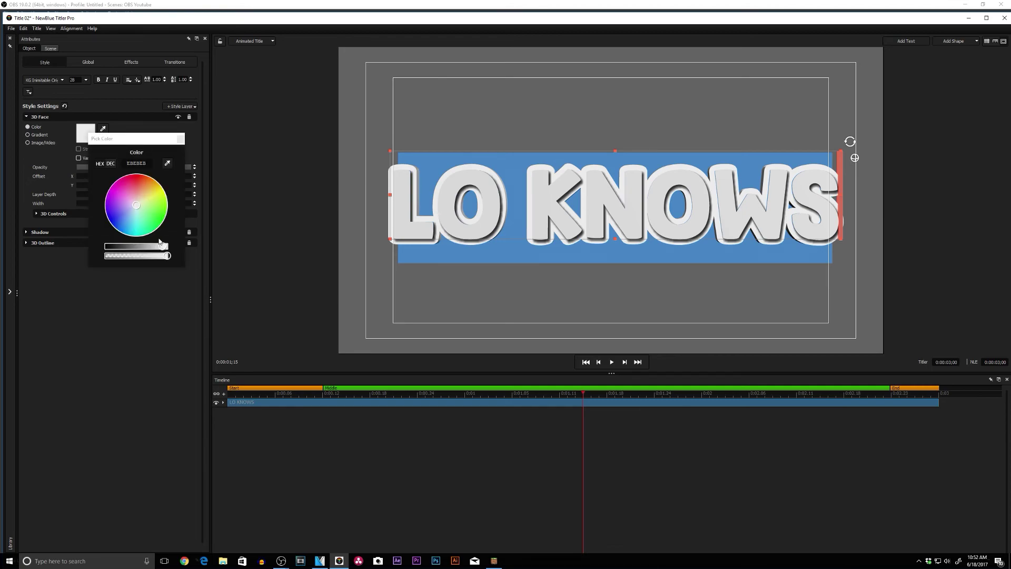
left_click_drag(163, 247, 105, 247)
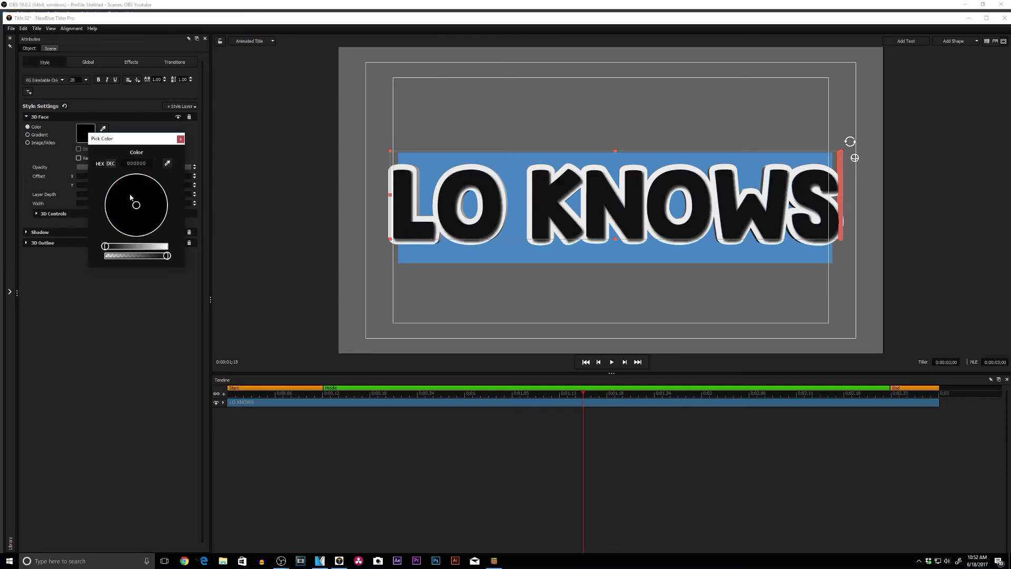
left_click(180, 139)
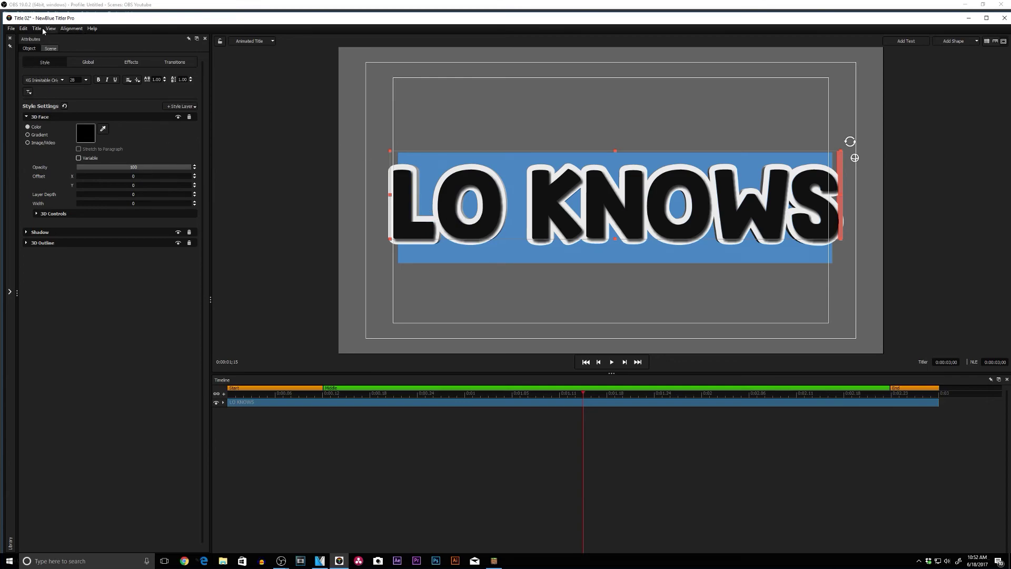
Export the title as a PNG image file named LOKNowsFinal on the Desktop
left_click(13, 28)
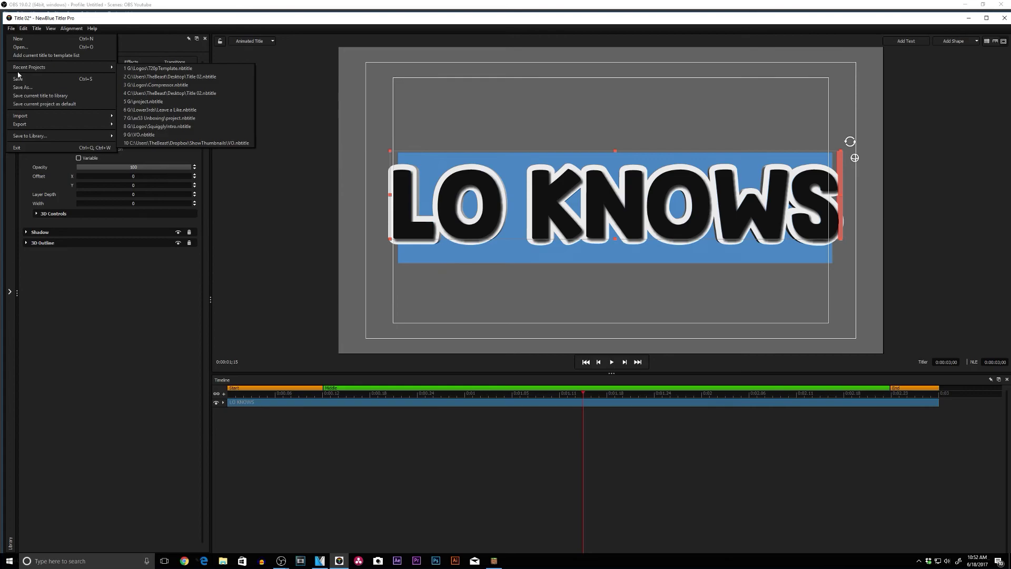
mouse_move(20, 125)
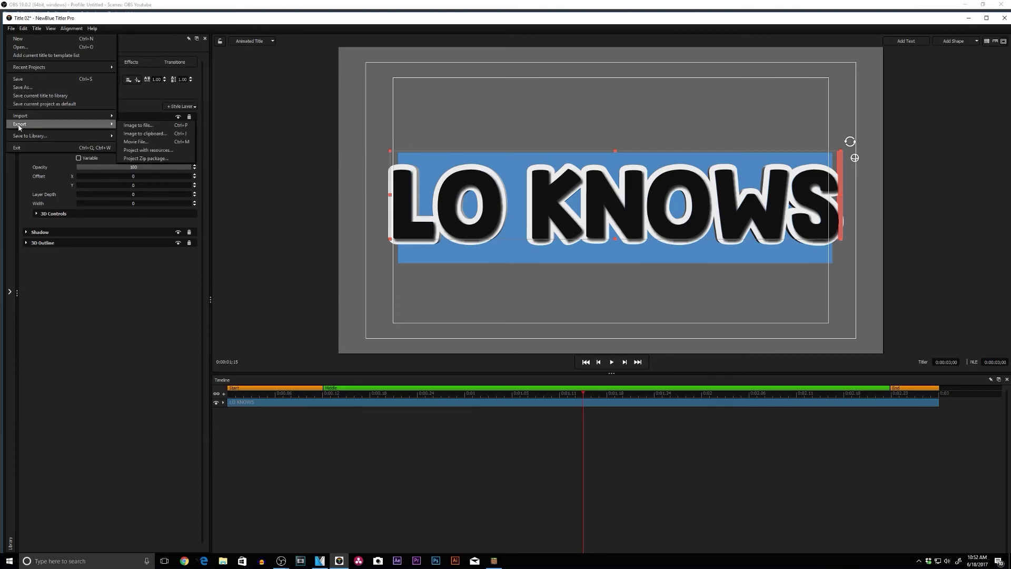
left_click(140, 126)
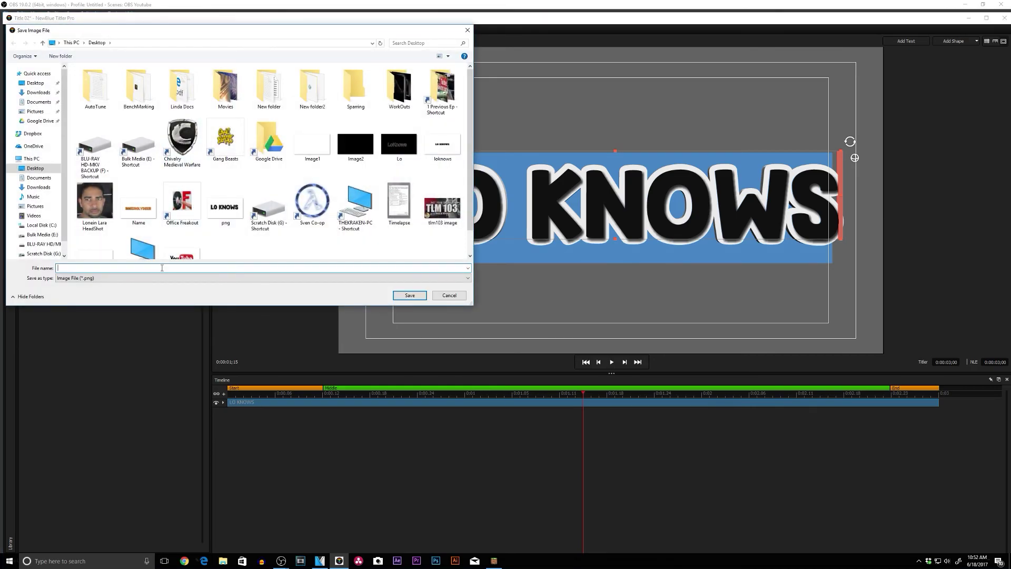
type("lOkN")
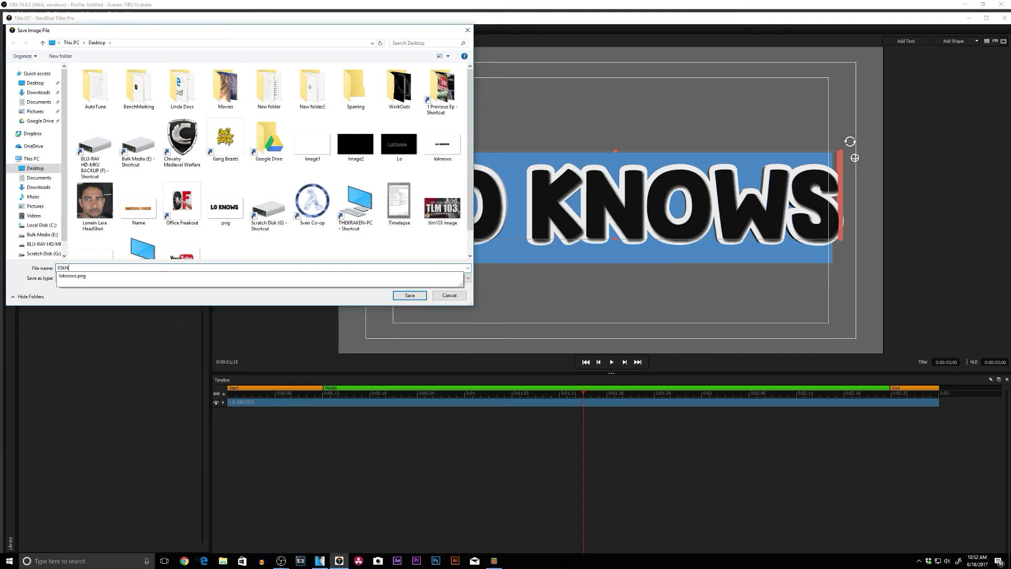
key("BackSpace")
key("BackSpace")
key("BackSpace")
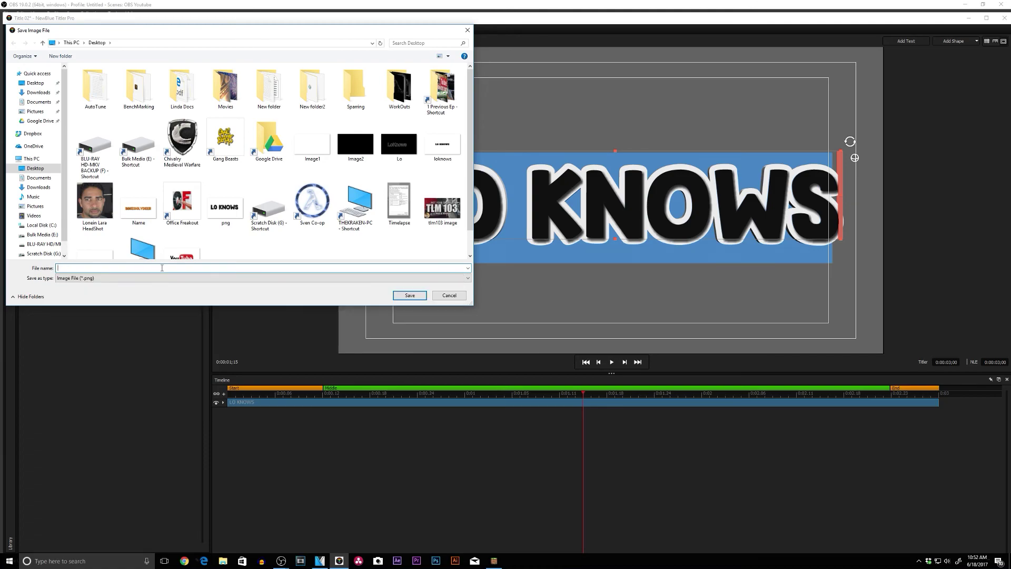
type("LOKNows")
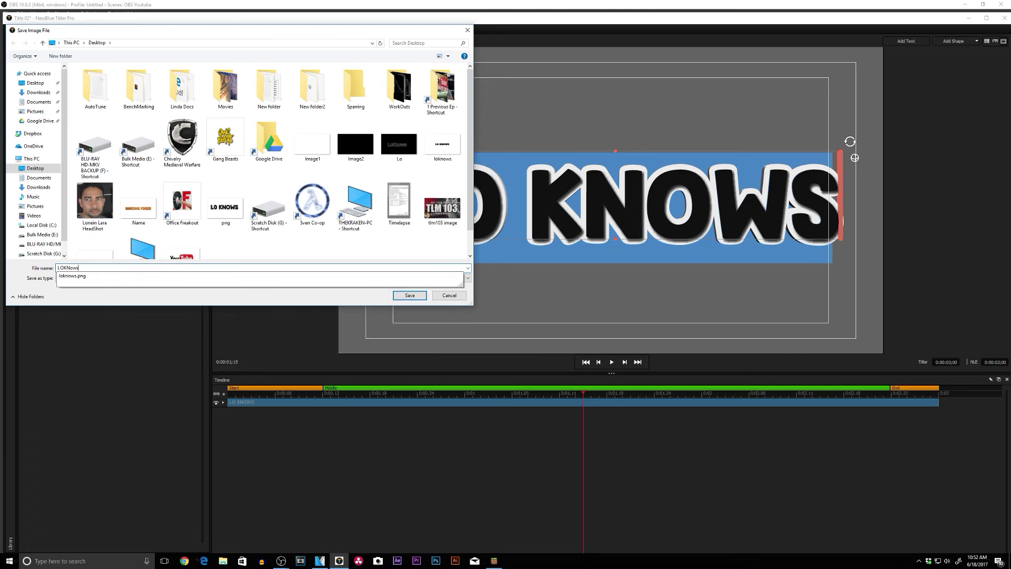
type("Fina")
key("Return")
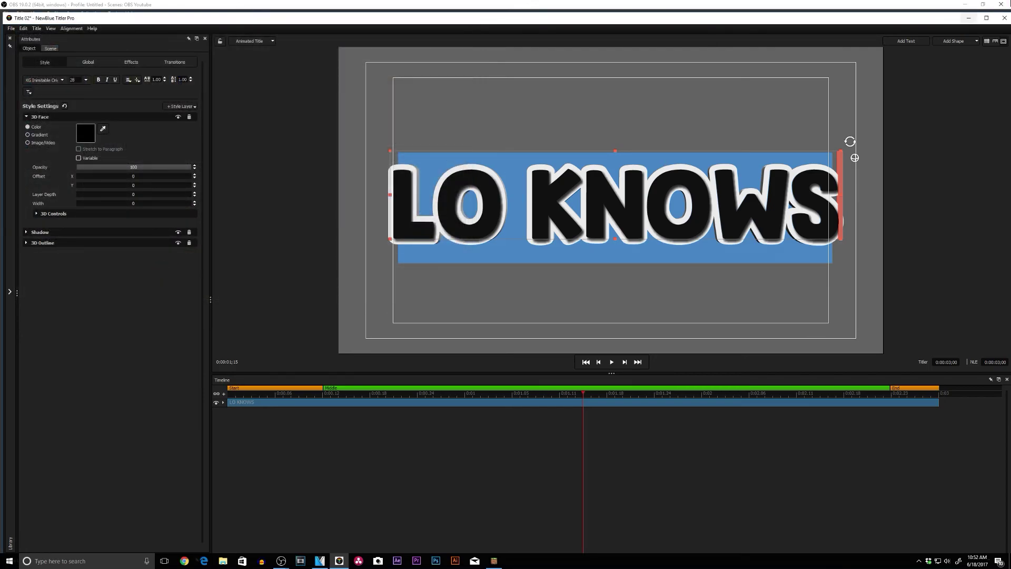
Switch back to OBS and add a new Image source that uses LOKNowsFinal from the Desktop
left_click(969, 19)
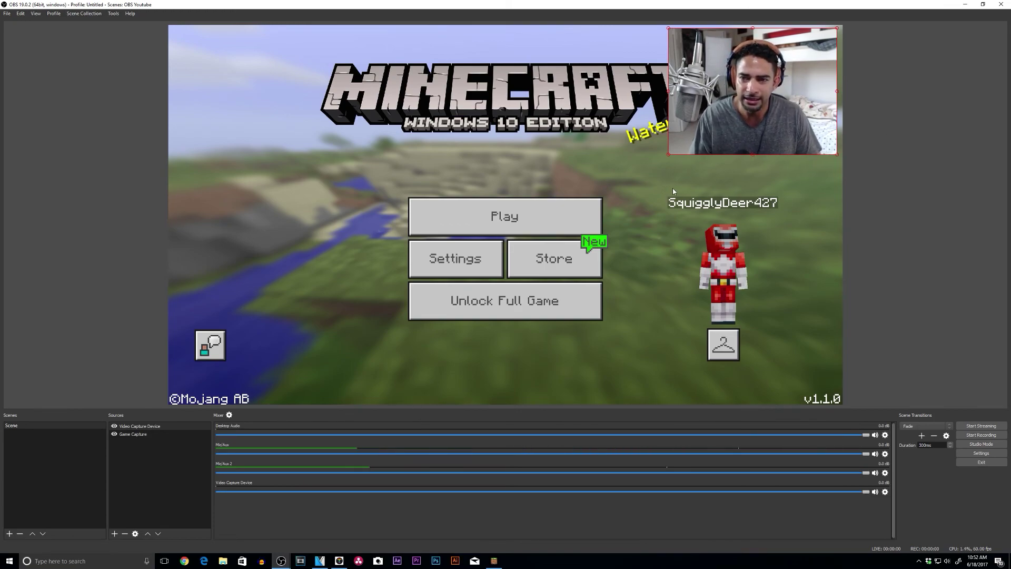
left_click(115, 534)
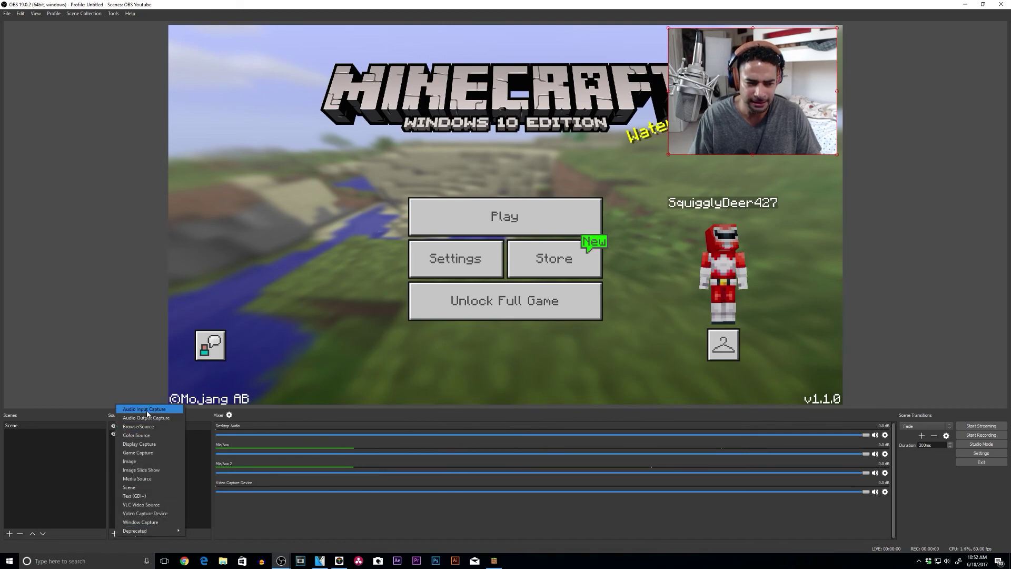
left_click(138, 461)
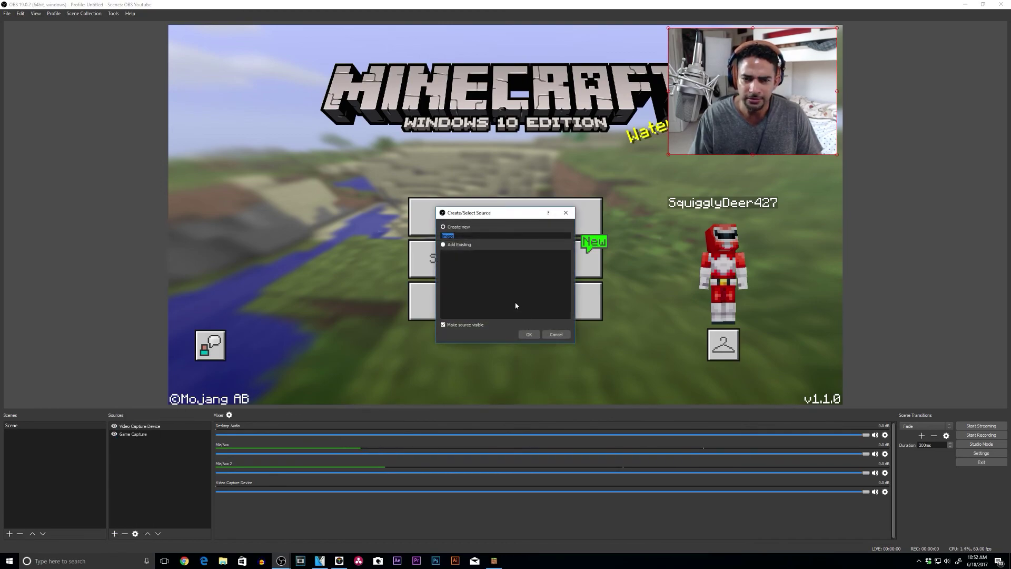
left_click(529, 334)
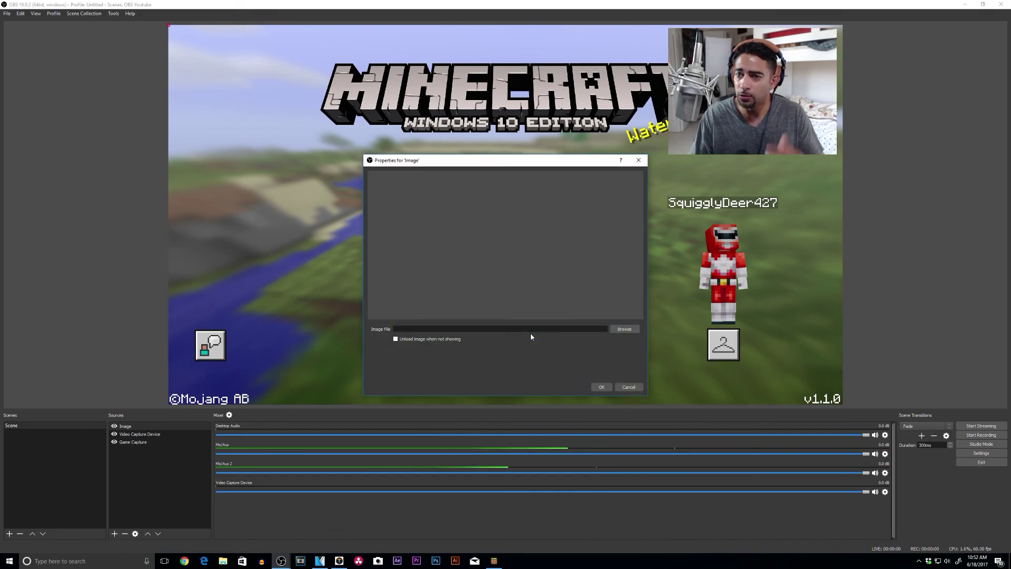
left_click(624, 329)
left_click(396, 225)
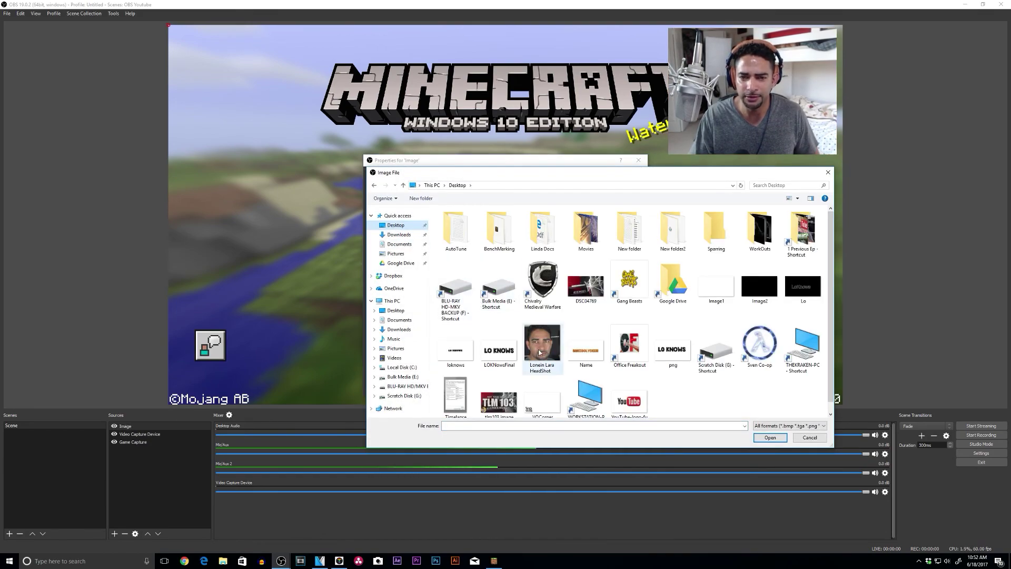
left_click(507, 349)
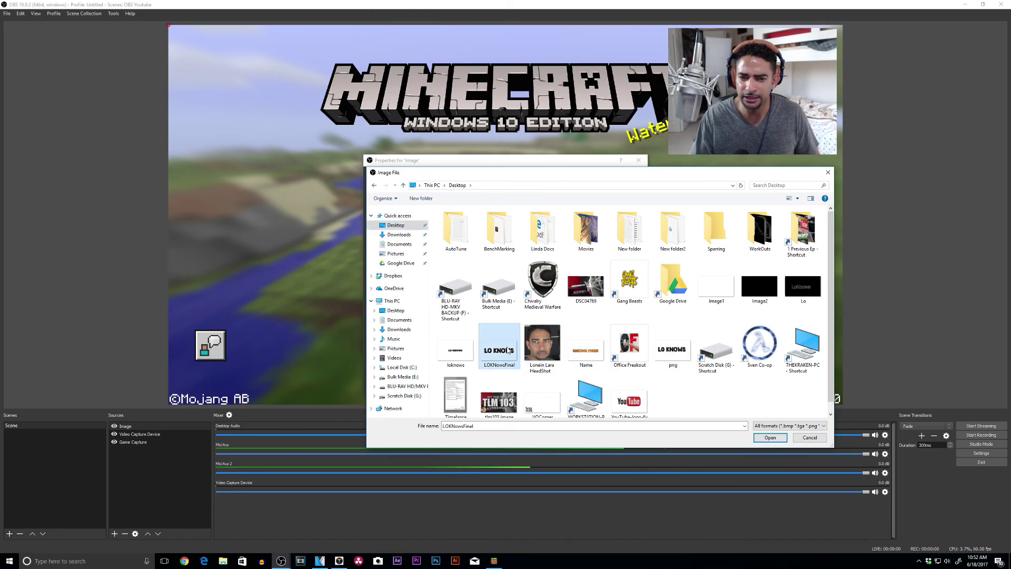
left_click(779, 438)
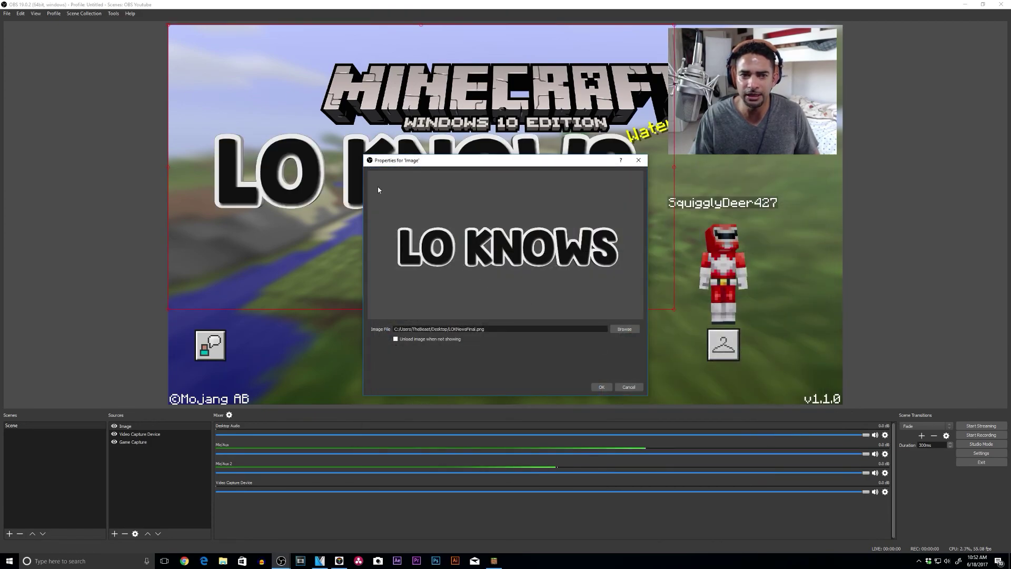
left_click(606, 389)
Shrink the LO KNOWS title image to about the webcam's width and position it over the webcam's lower edge
left_click_drag(402, 152, 610, 161)
left_click_drag(375, 318, 754, 175)
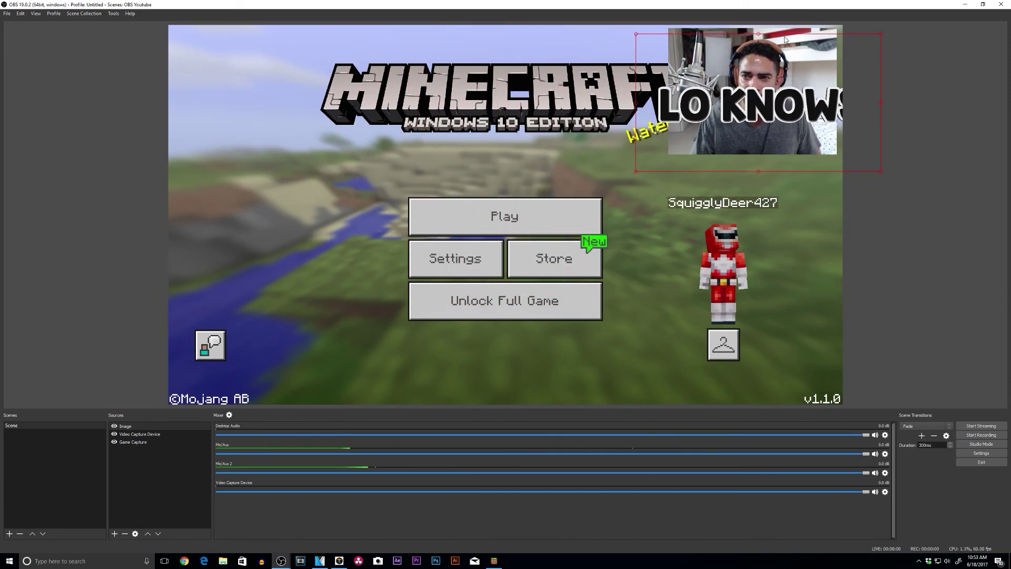
left_click_drag(784, 39, 786, 37)
left_click(745, 106)
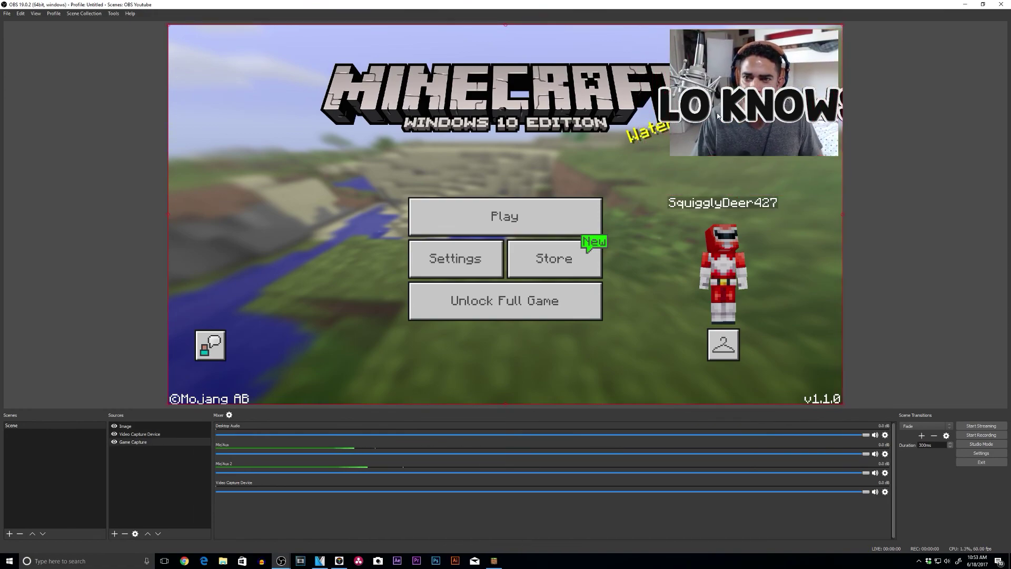
left_click(125, 425)
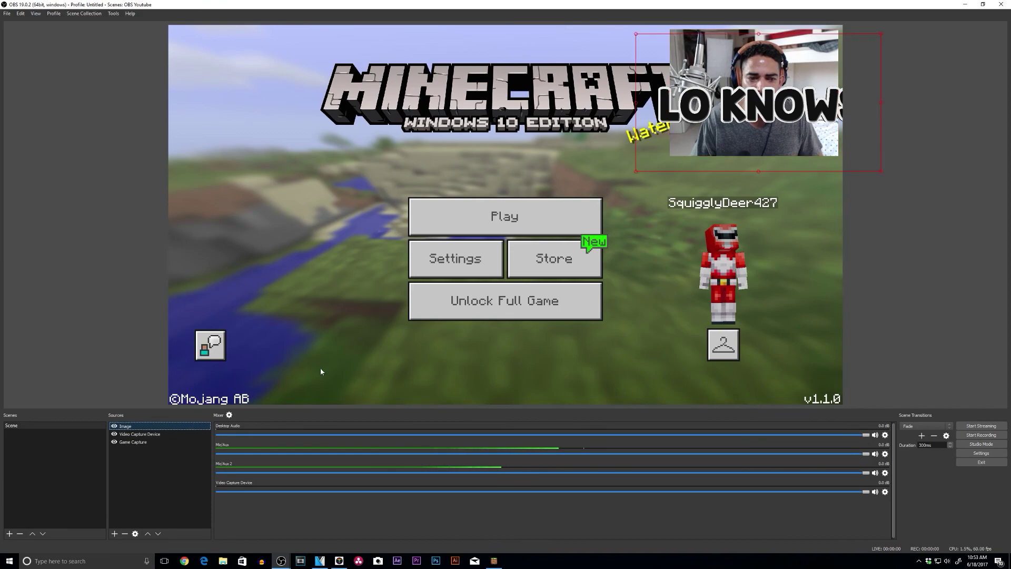
left_click_drag(688, 110, 693, 162)
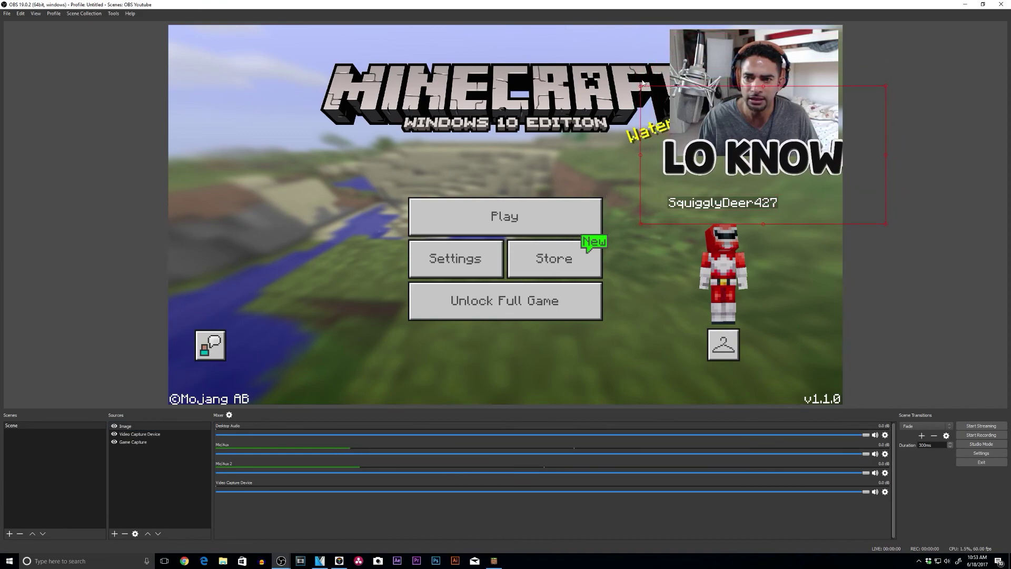
left_click_drag(642, 88, 750, 150)
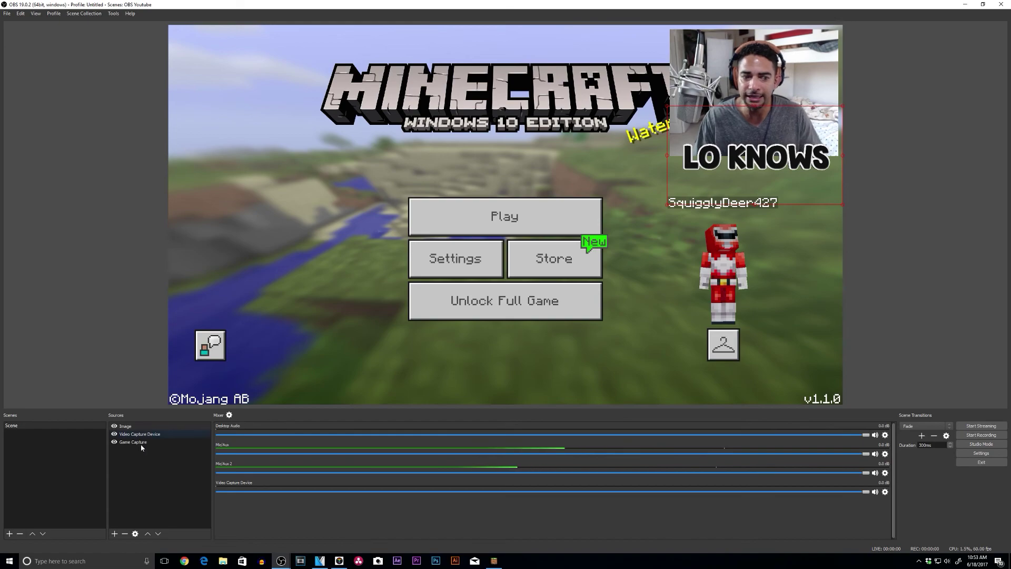
Add a second Image source named Image 2 that uses the white Image1 file from the Desktop
left_click(115, 534)
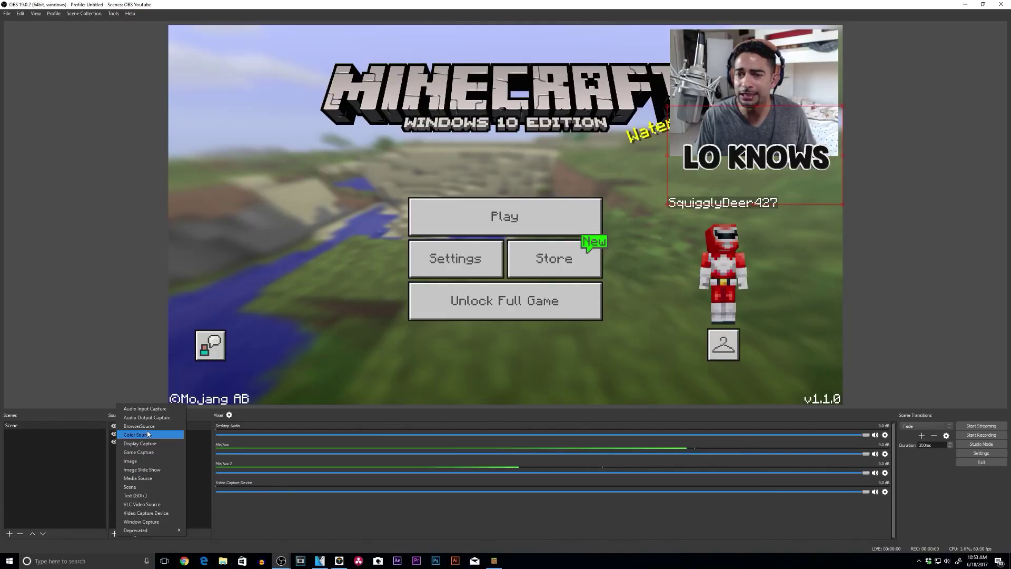
left_click(131, 461)
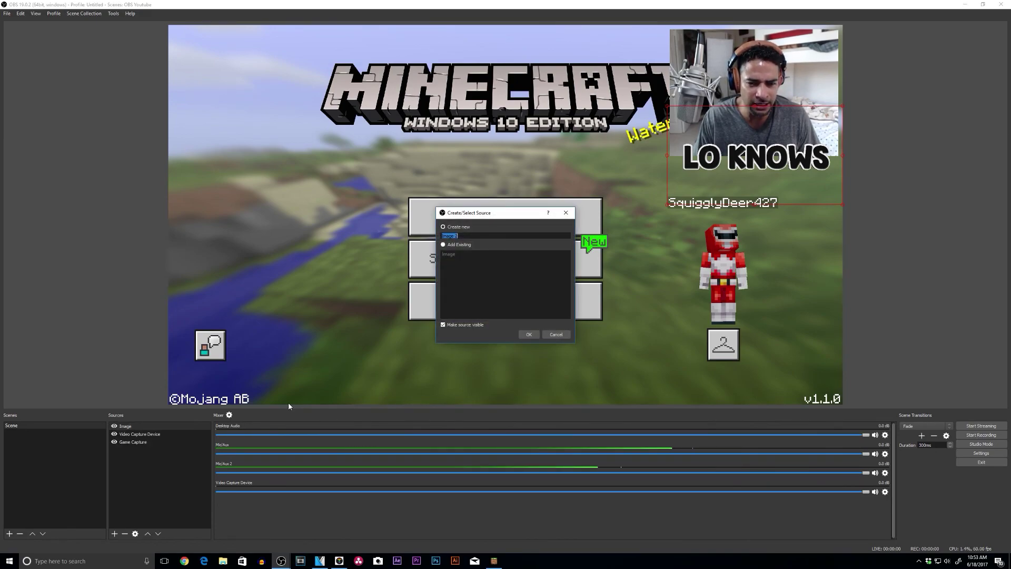
left_click(527, 334)
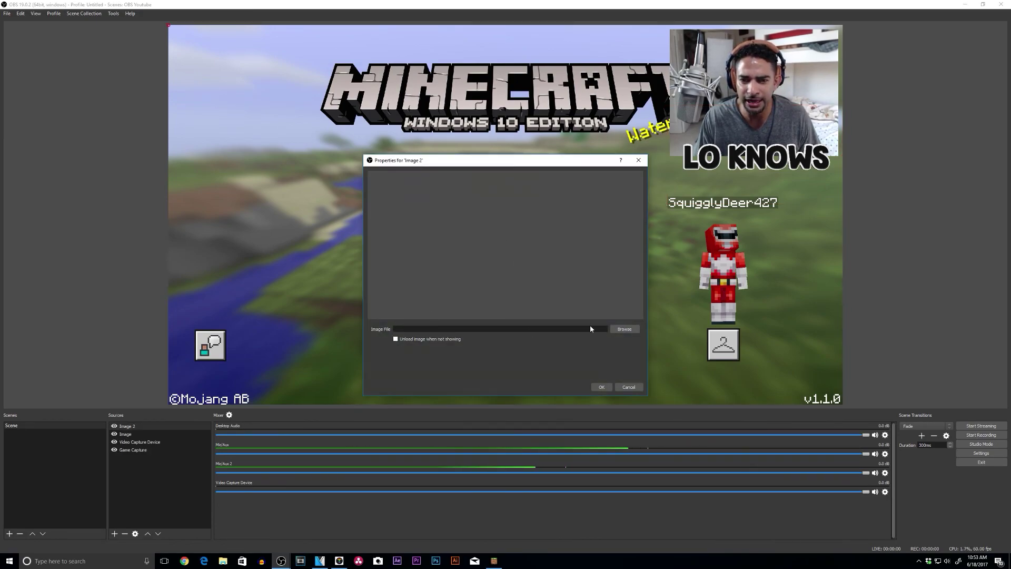
left_click(622, 329)
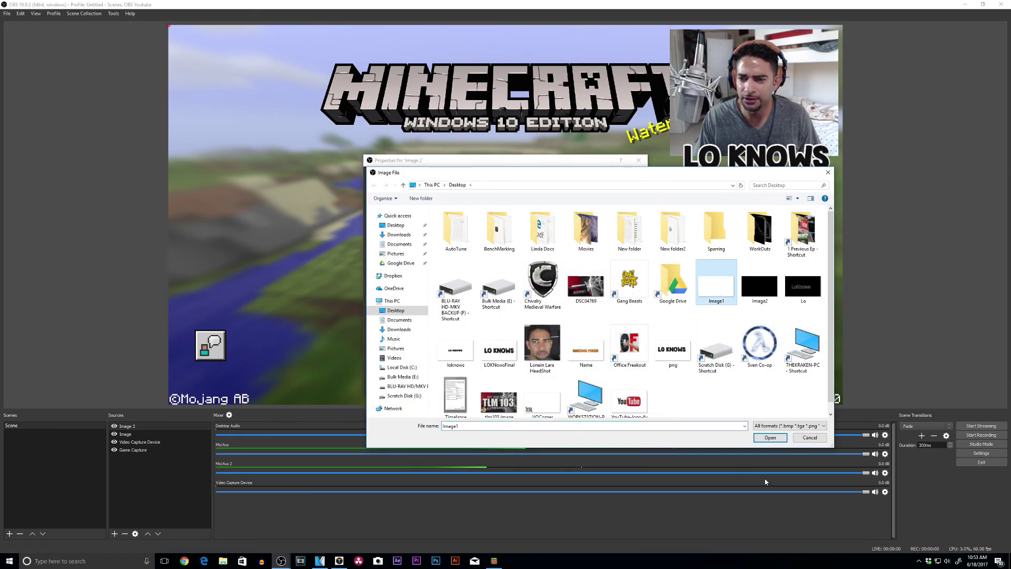
left_click(770, 437)
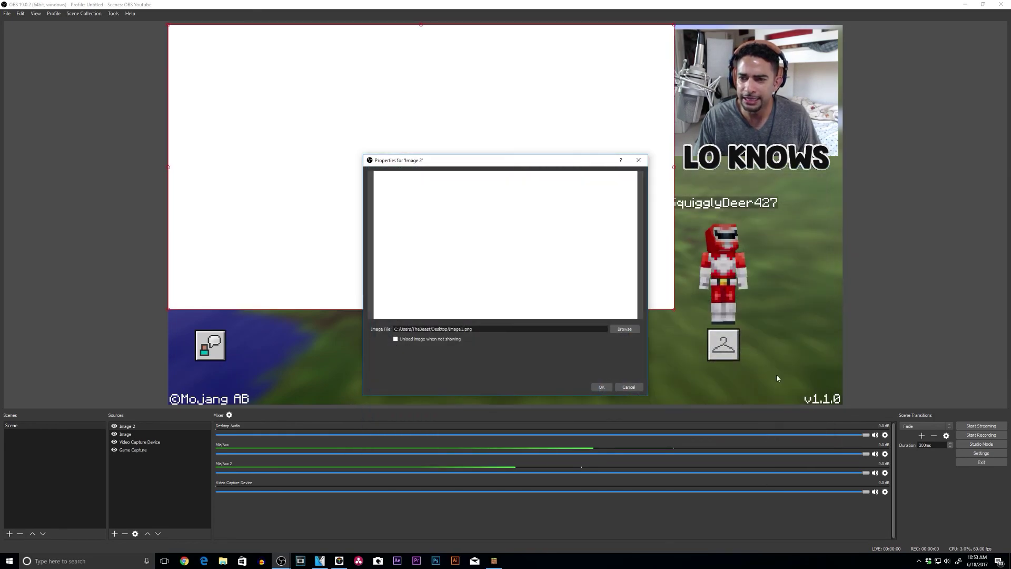
Order Image 2 below Video Capture Device and fit it behind the webcam as a thin white border
left_click(130, 428)
left_click_drag(129, 434, 126, 447)
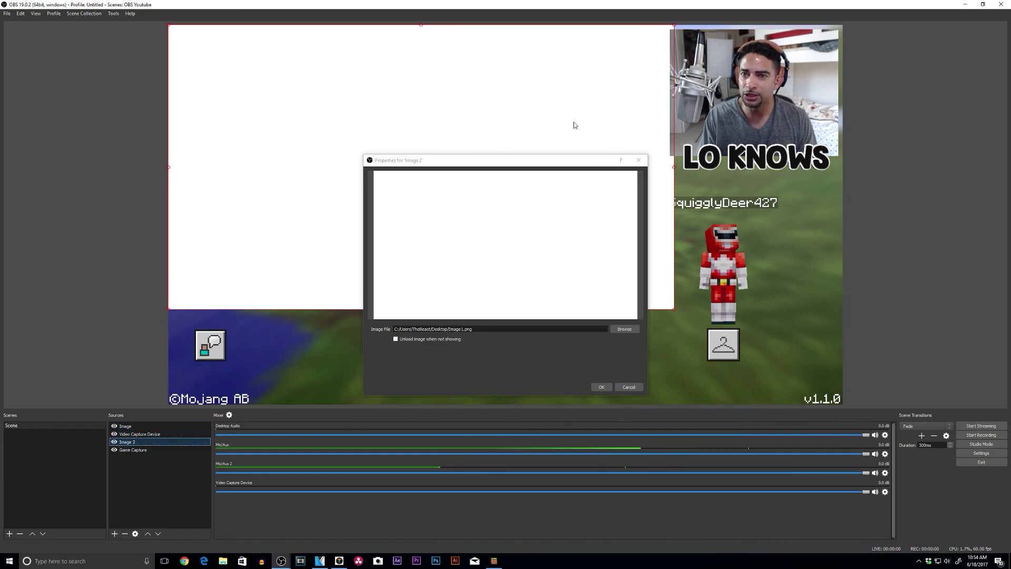
left_click_drag(312, 92, 782, 112)
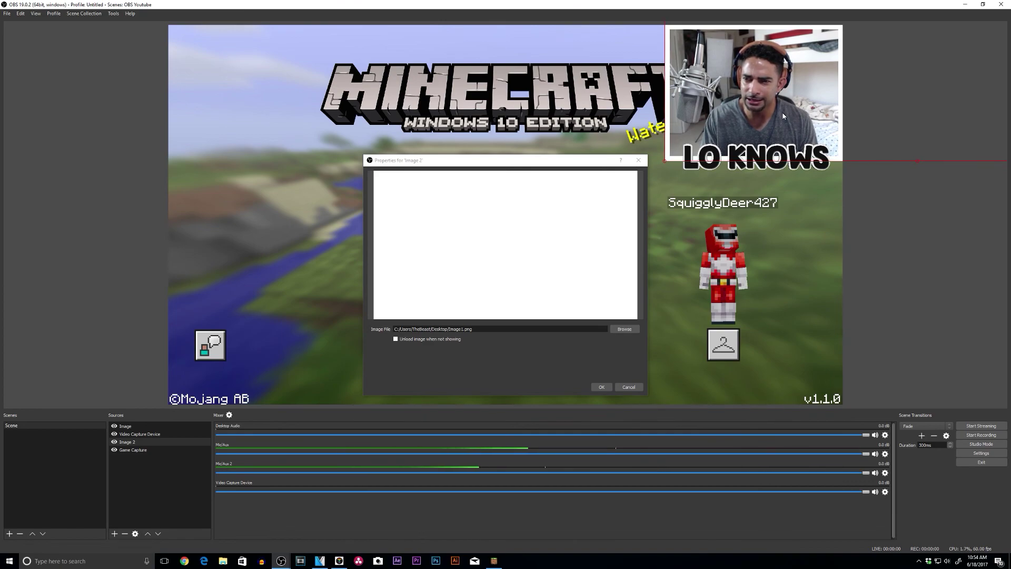
left_click(601, 387)
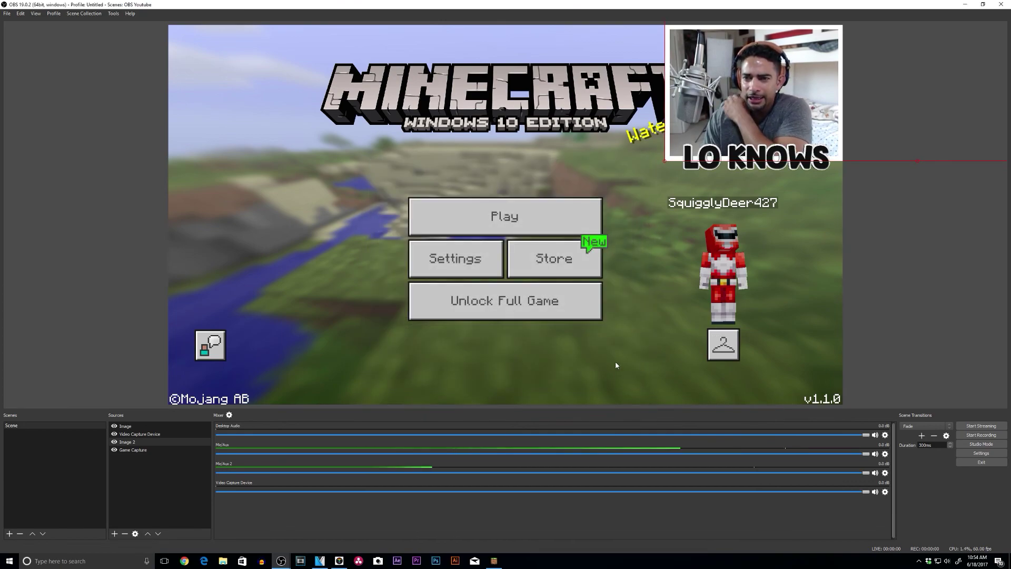
left_click(883, 293)
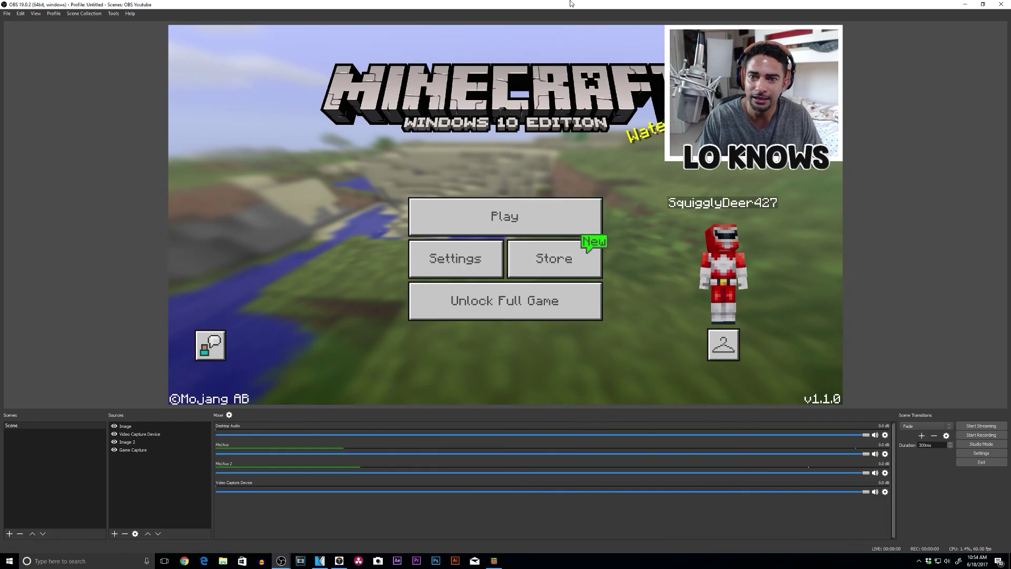
Switch to Minecraft, load the My World survival world and start the trial
key("super+d")
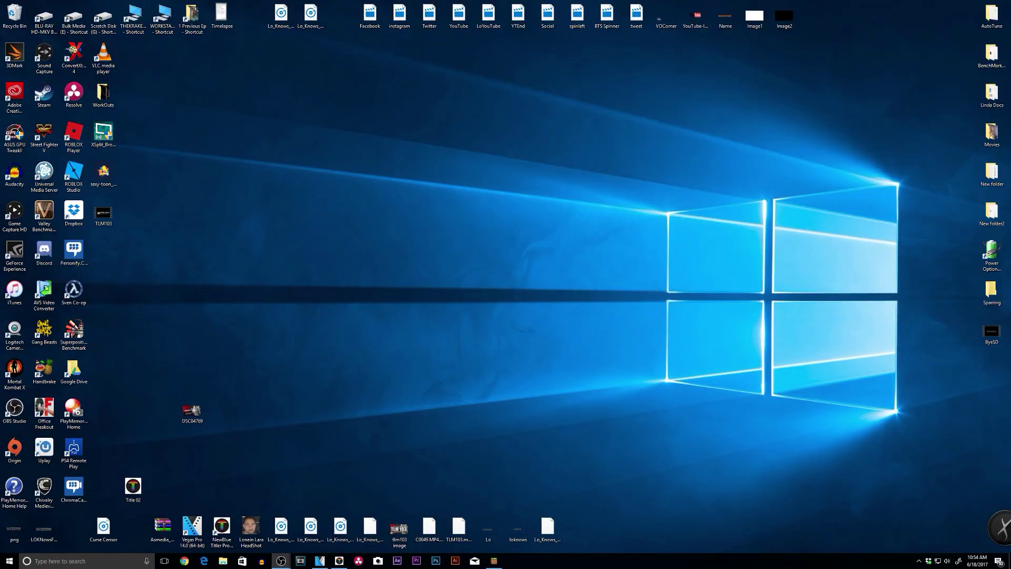
left_click(494, 562)
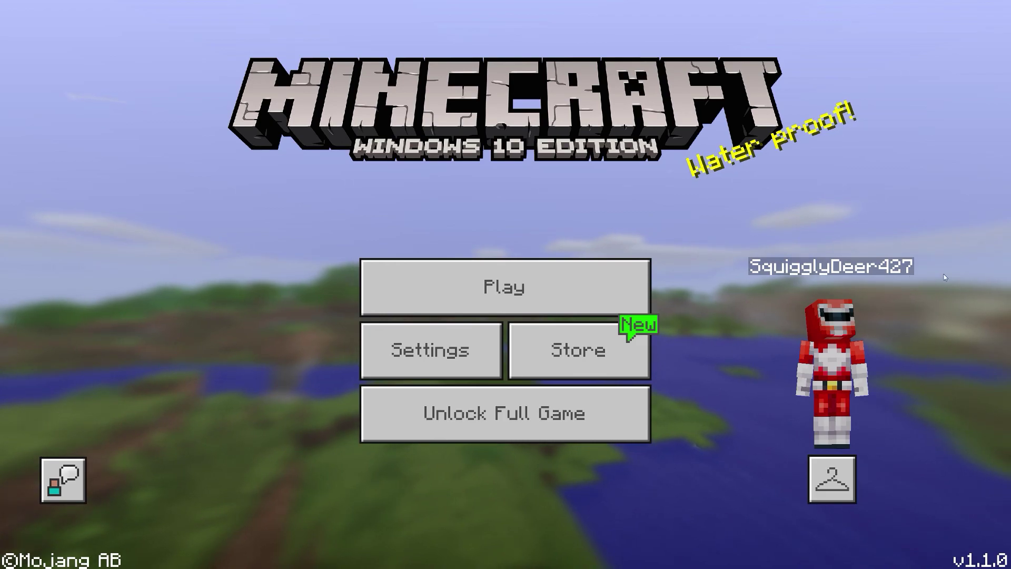
left_click(455, 274)
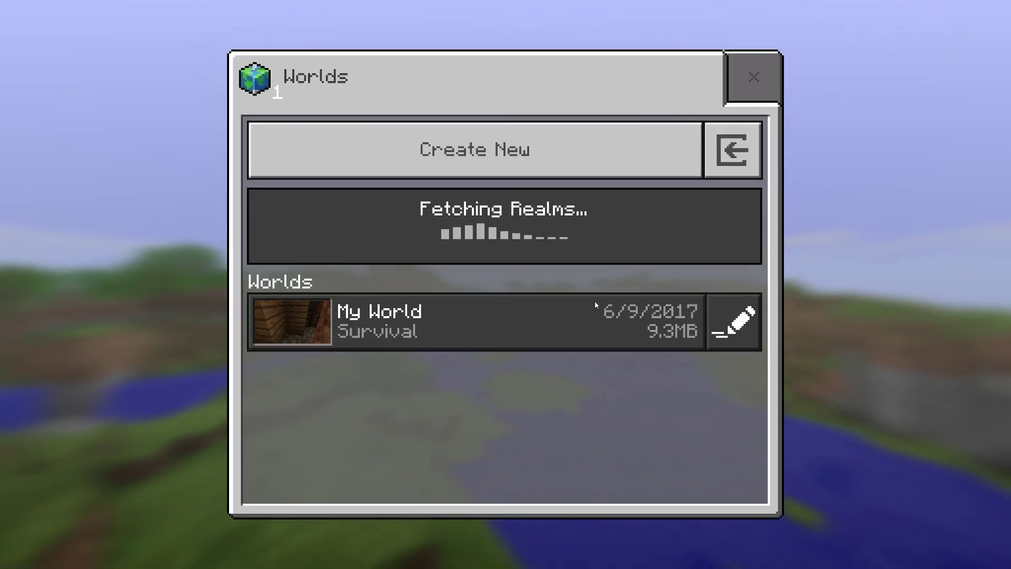
left_click(381, 315)
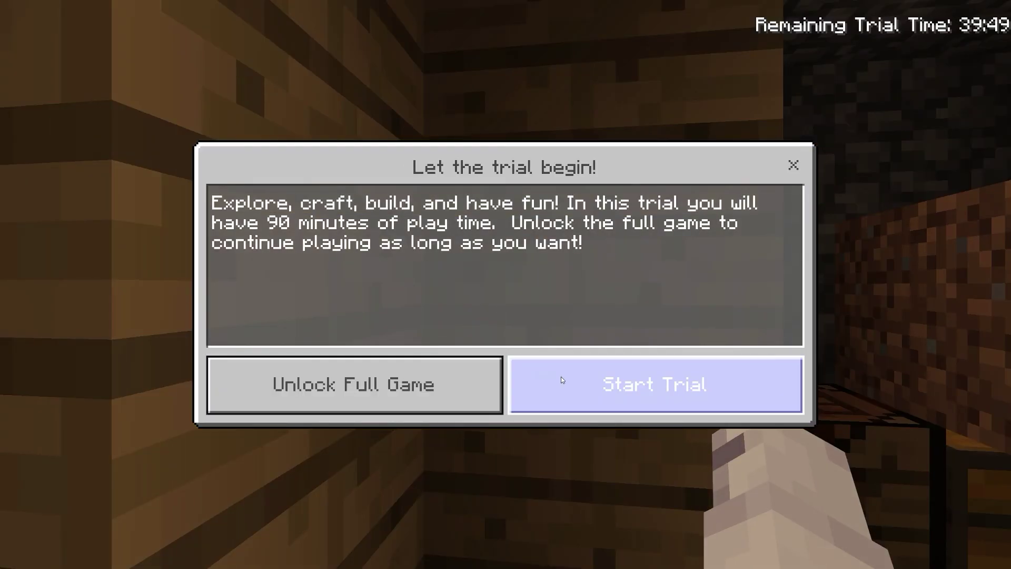
left_click(561, 377)
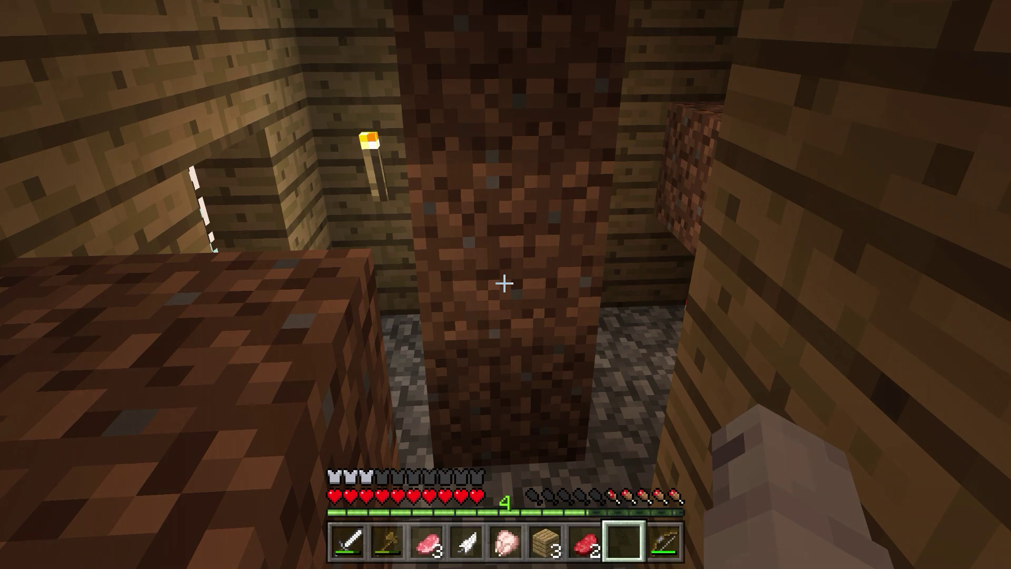
Save and quit the Minecraft world, return to the title screen and close the game
key("super")
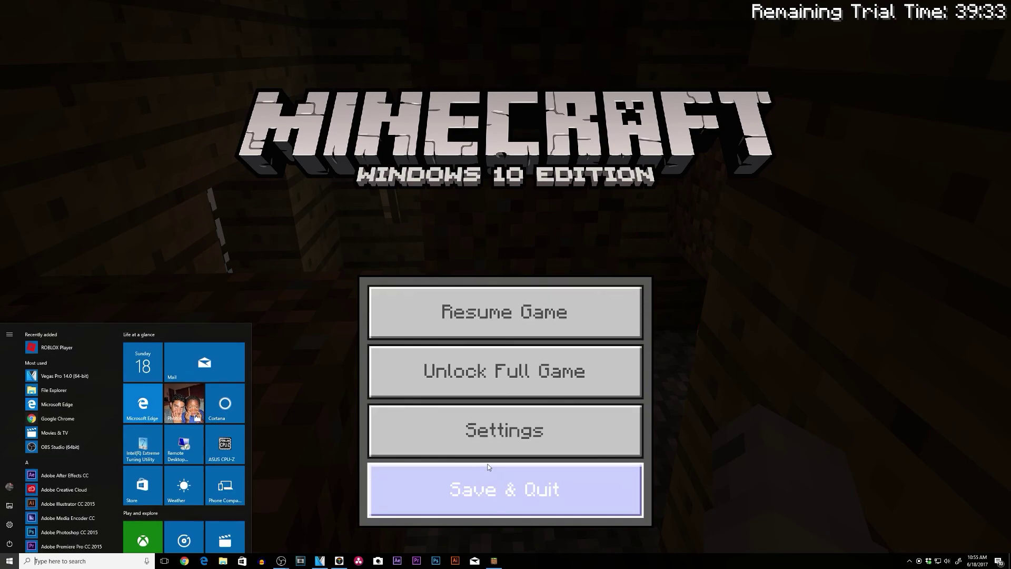
key("super")
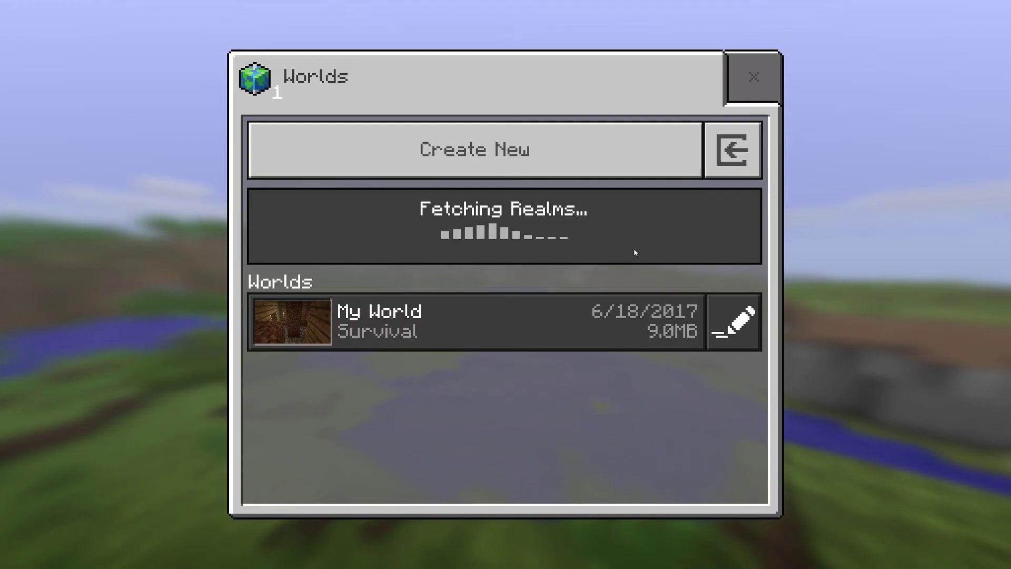
key("Escape")
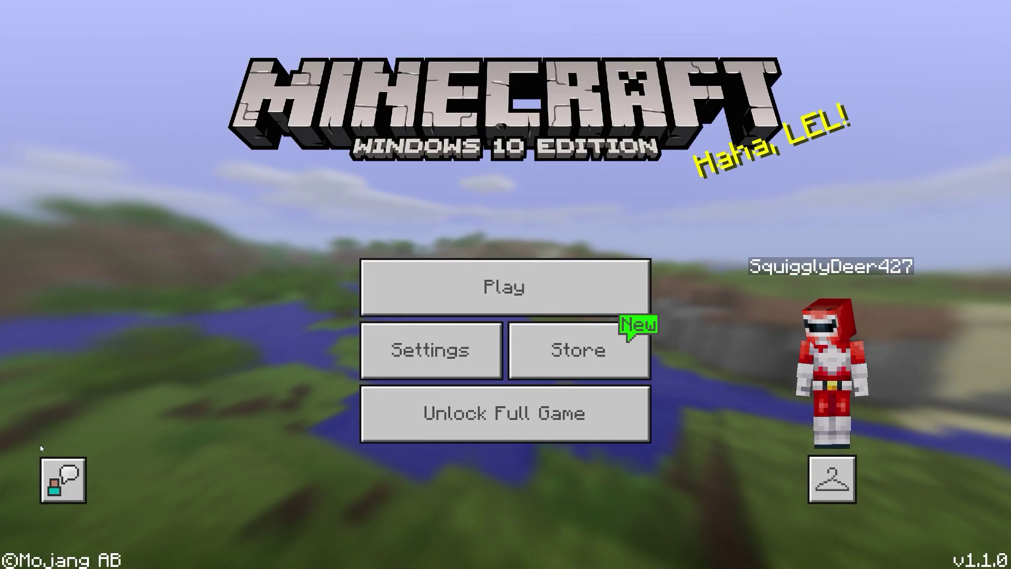
left_click(10, 560)
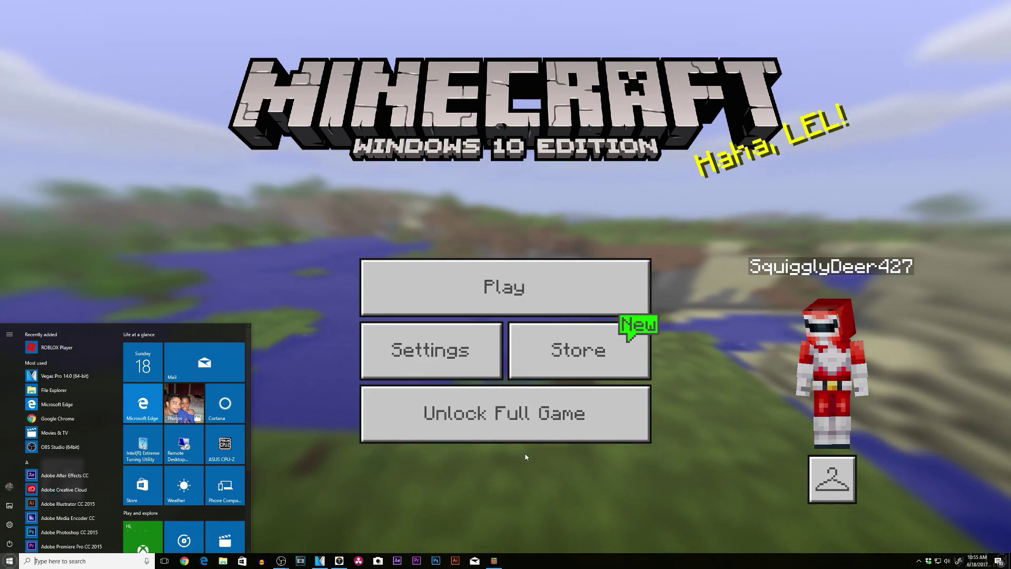
right_click(485, 557)
left_click(474, 543)
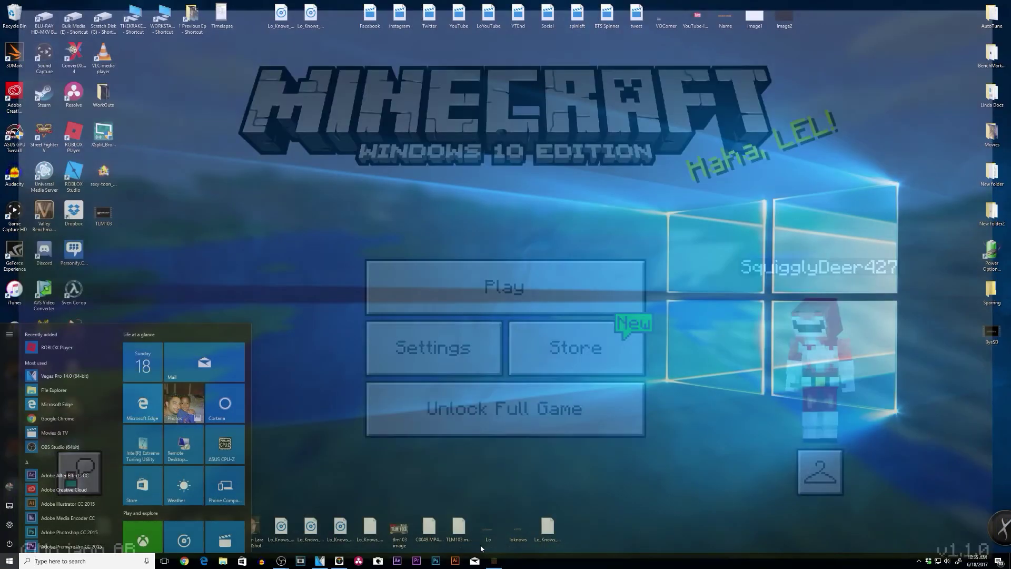
Switch to OBS, stop the recording, minimize it and switch to VEGAS Pro
left_click(60, 447)
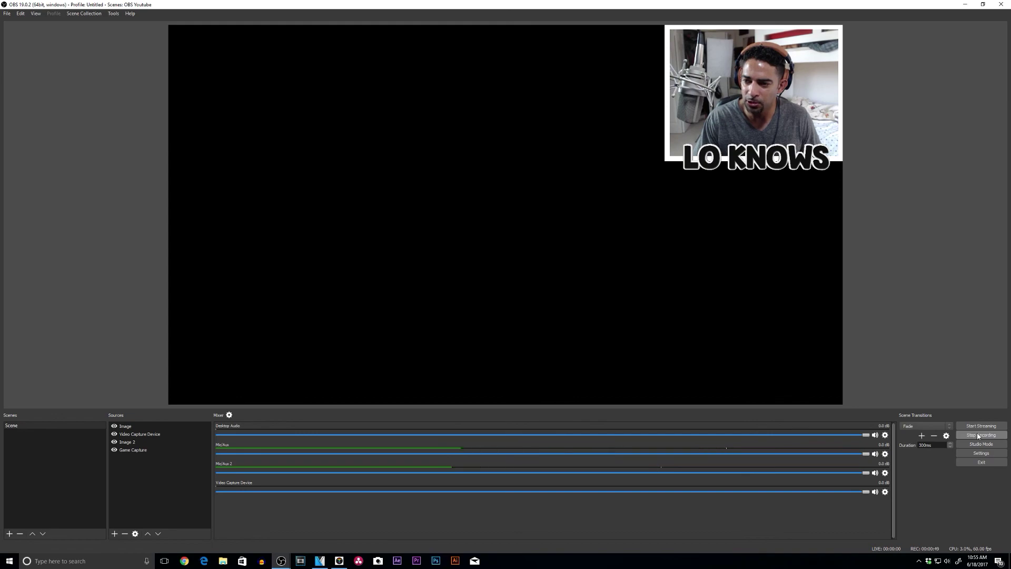
left_click(978, 435)
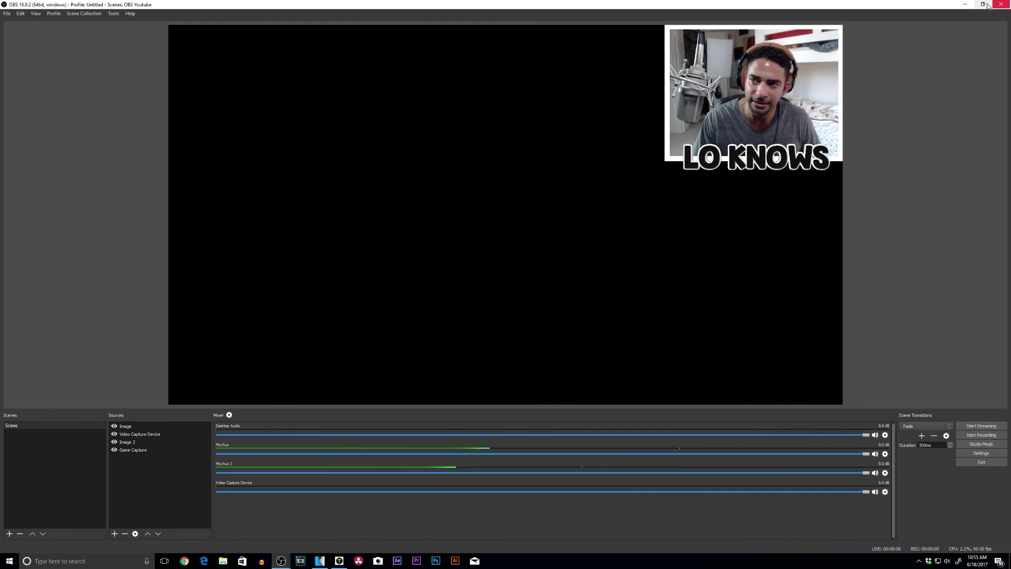
left_click(965, 6)
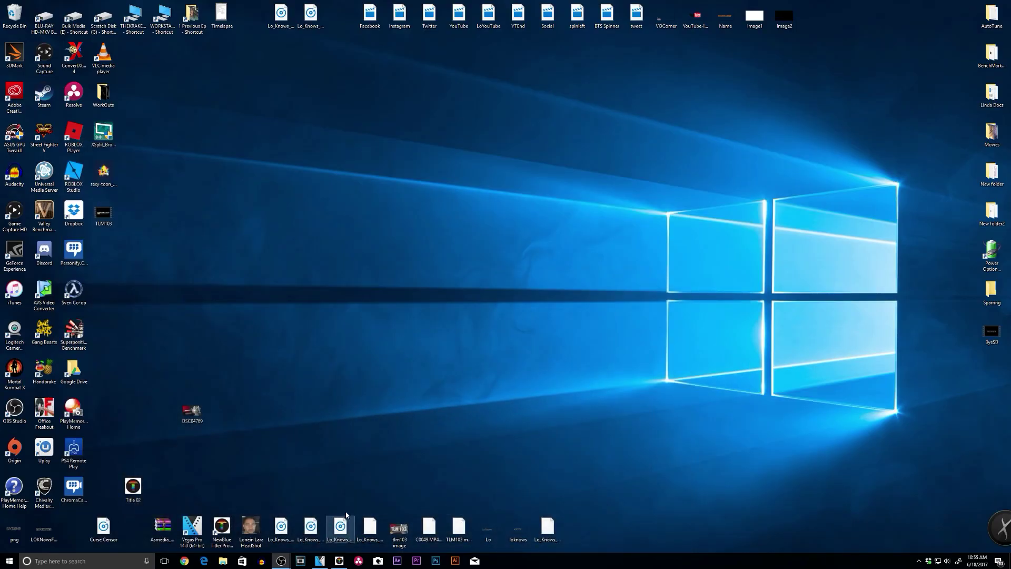
left_click(321, 562)
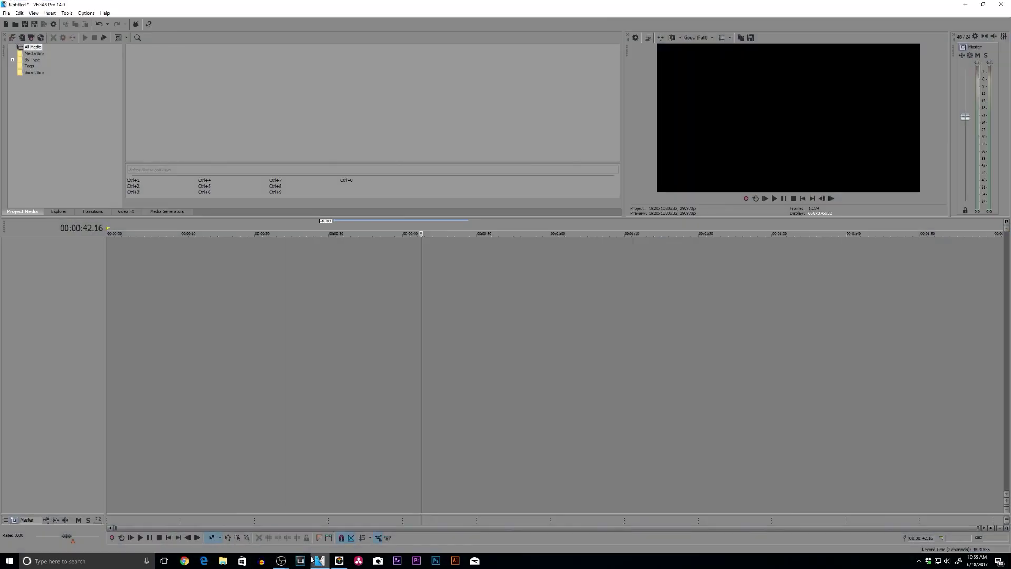
double_click(335, 10)
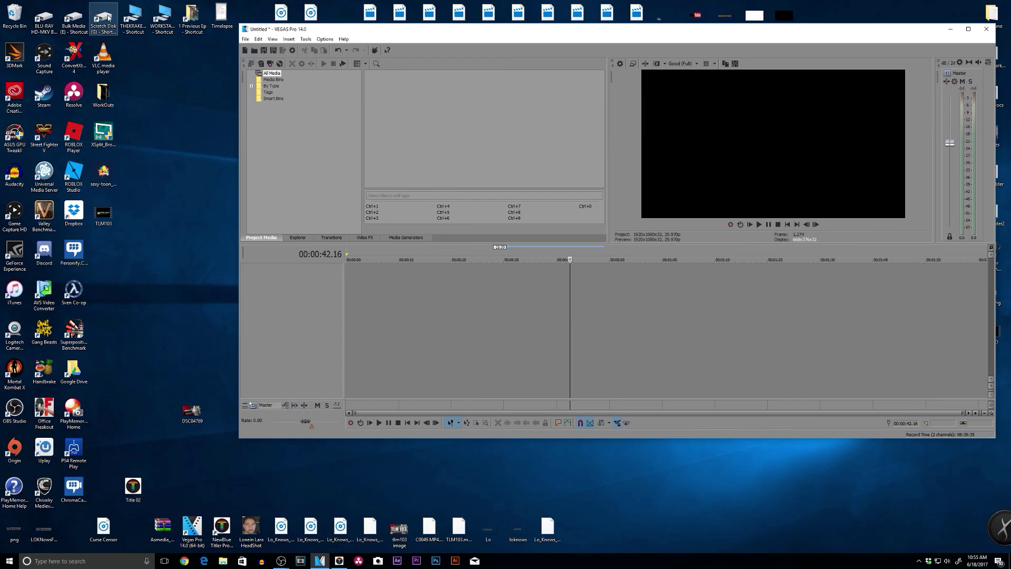
double_click(108, 18)
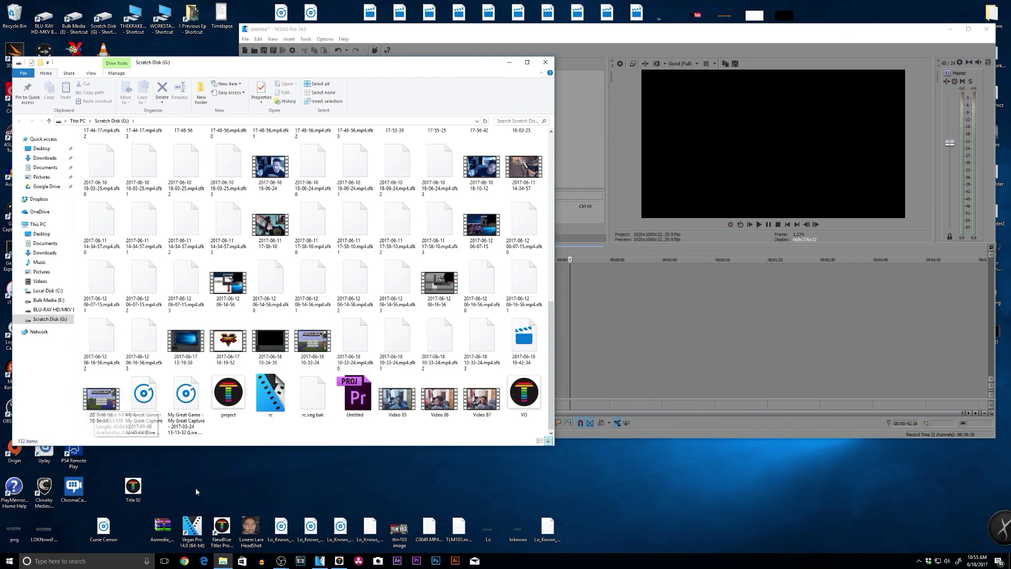
left_click_drag(101, 398, 605, 319)
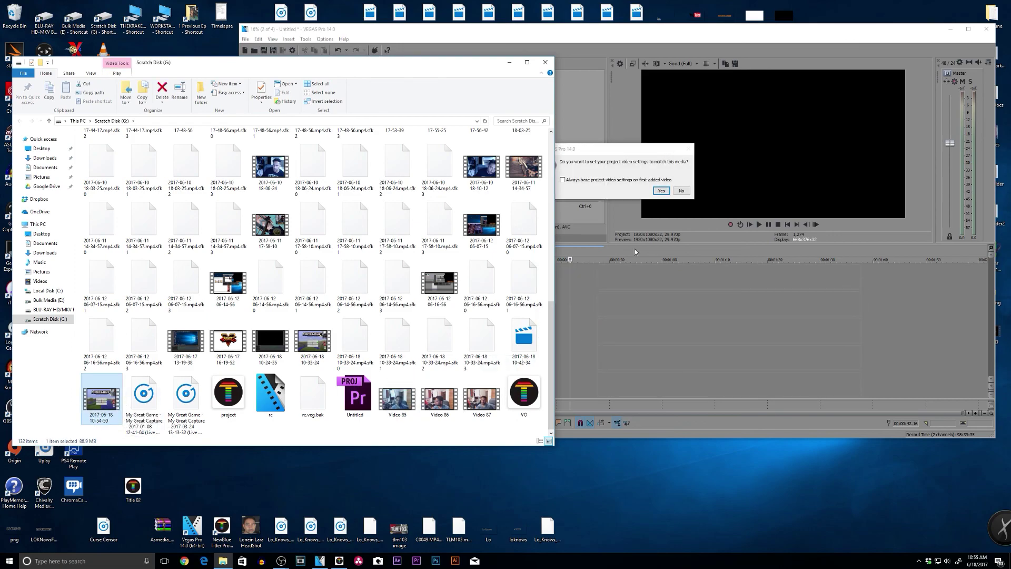
left_click(679, 191)
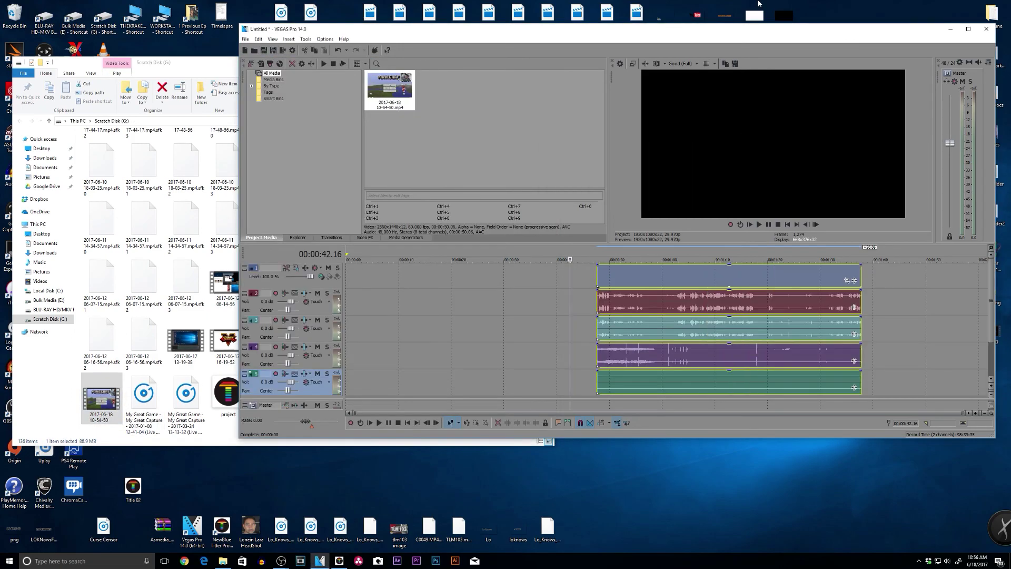
double_click(729, 38)
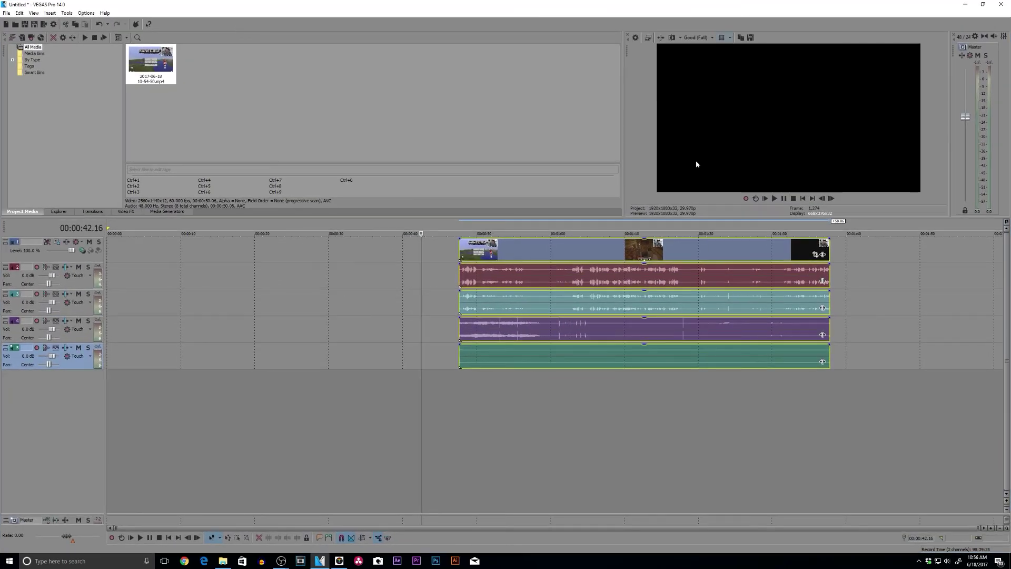
left_click_drag(598, 259, 119, 262)
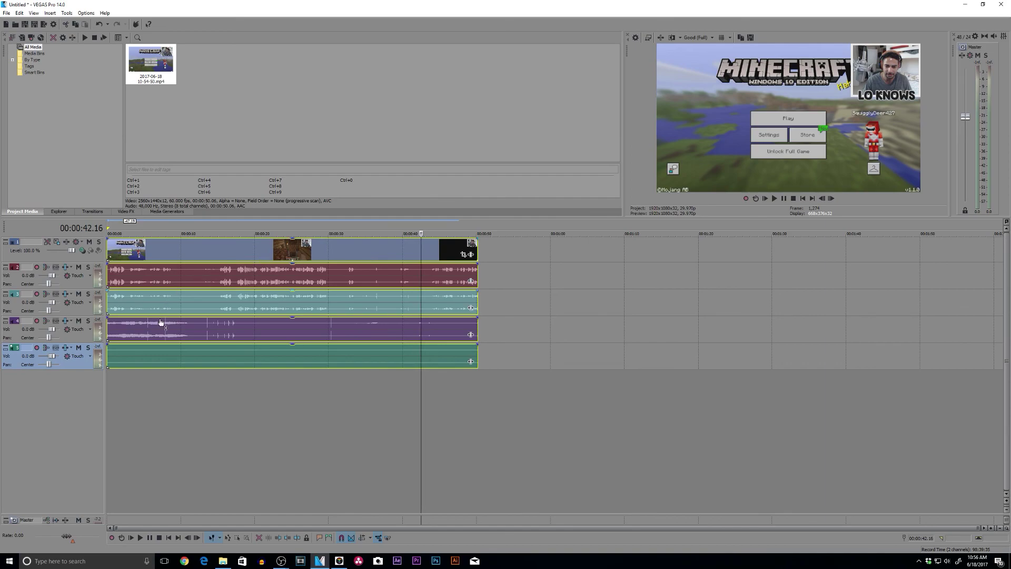
Solo the first audio track and play a few seconds from near the start of the recording
scroll(212, 304, "up", 2)
scroll(212, 304, "down", 1)
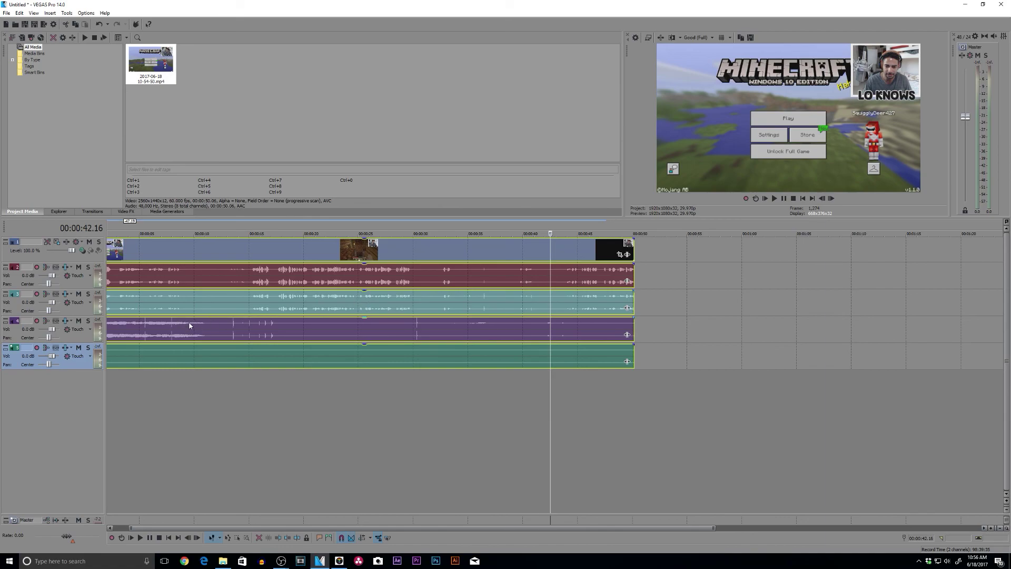
left_click(88, 267)
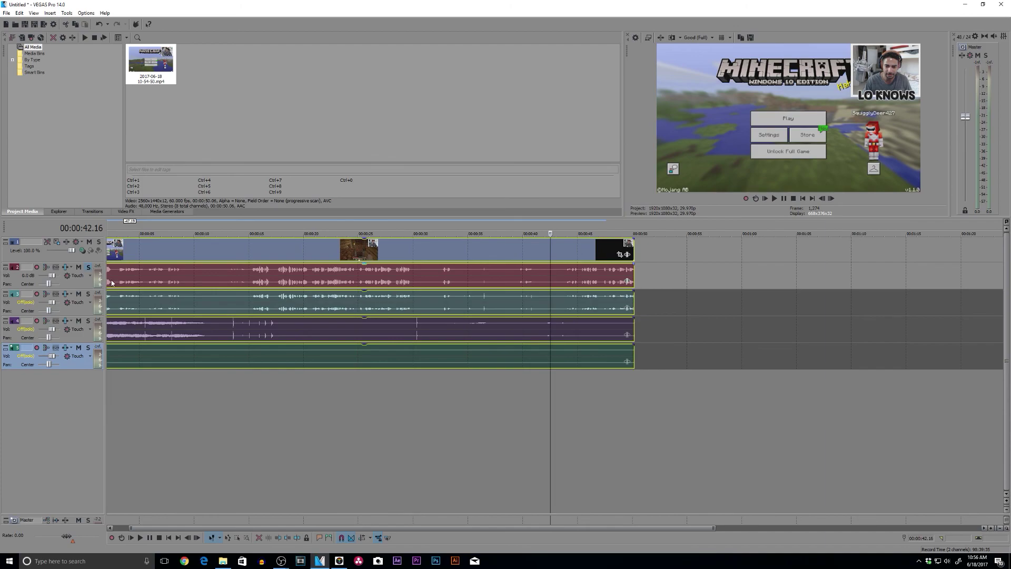
left_click(134, 274)
key("space")
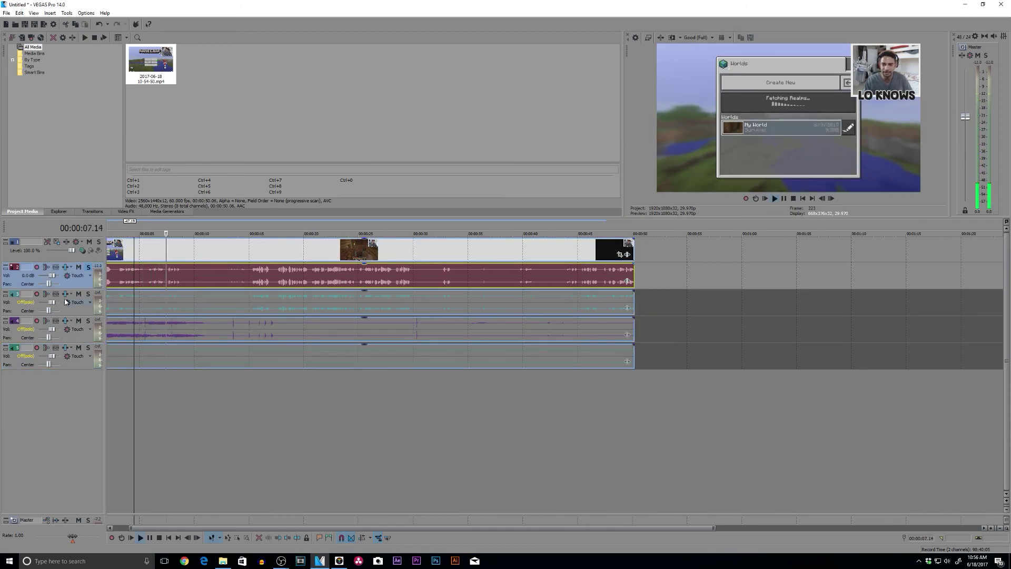
key("space")
Solo the second audio track instead of the first and play the same passage
left_click(88, 267)
left_click(88, 294)
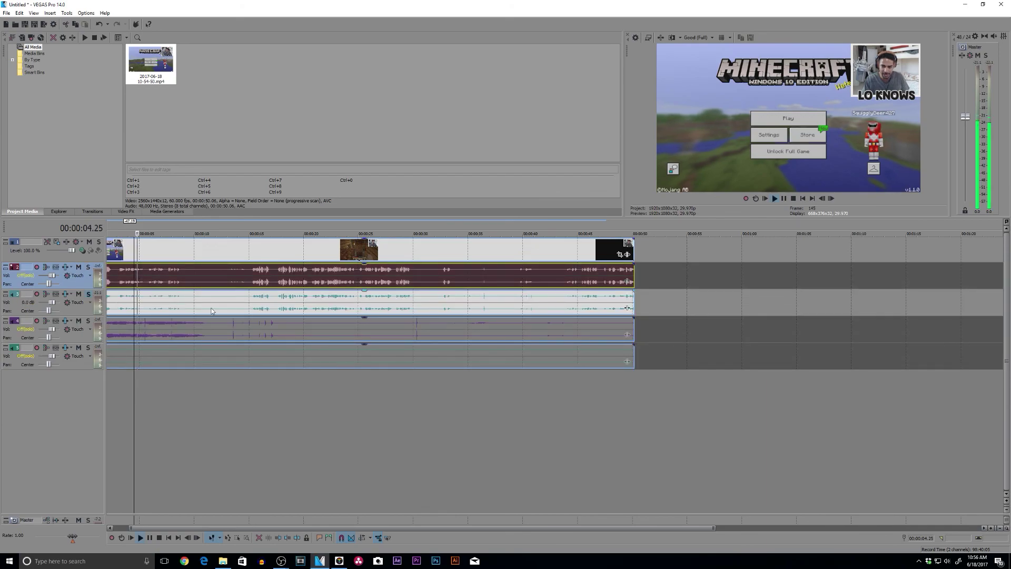
key("space")
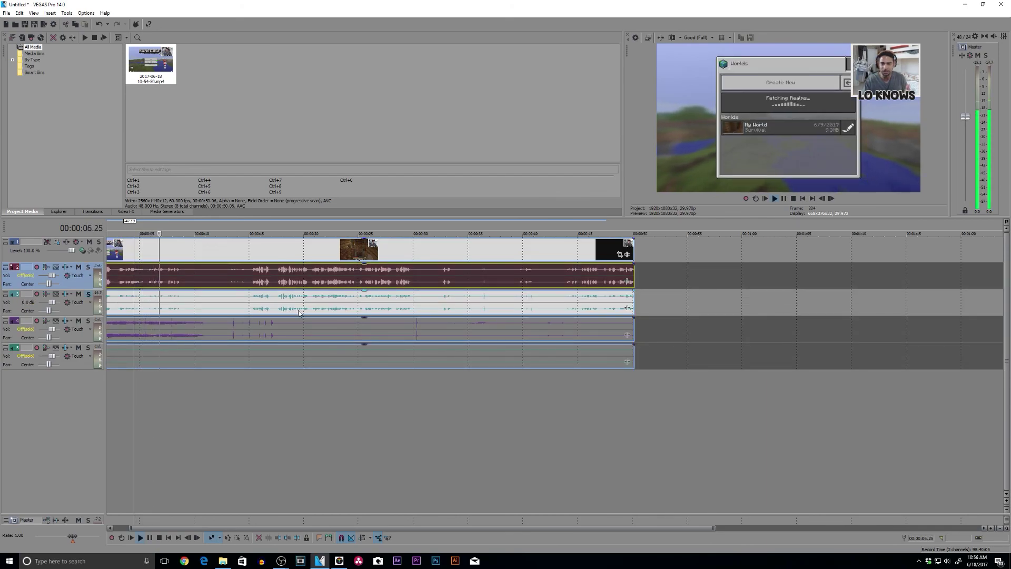
key("space")
Solo the third audio track instead of the second and play the same passage
left_click(88, 294)
left_click(88, 321)
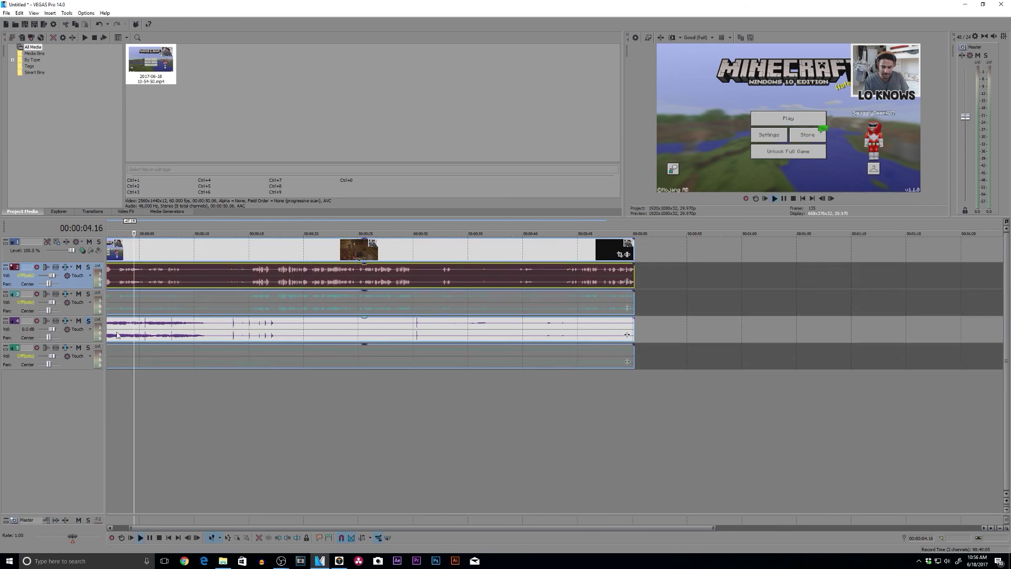
key("space")
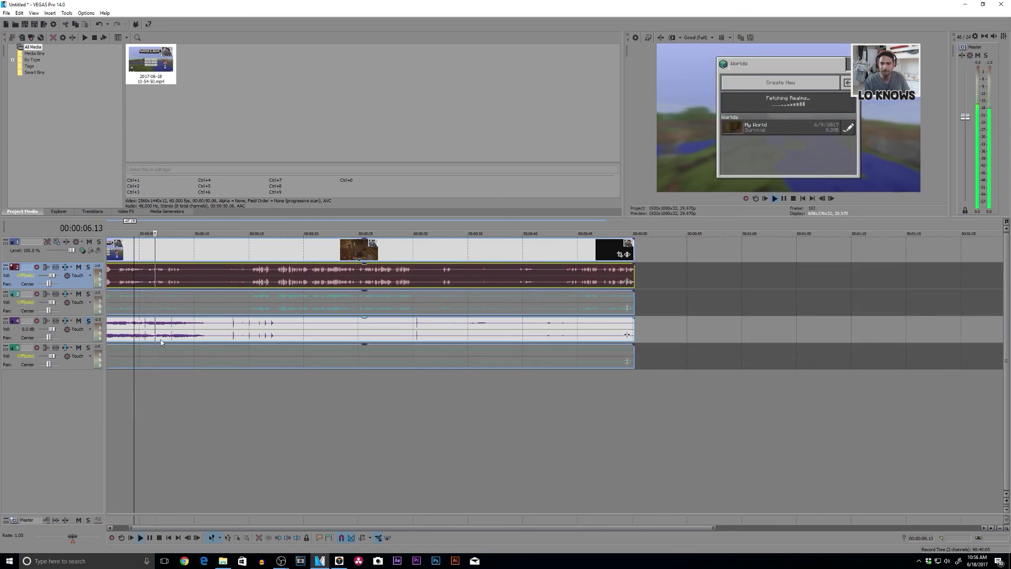
key("space")
Mute the second audio track, unsolo the third and play the remaining tracks from about 3 seconds
left_click(79, 294)
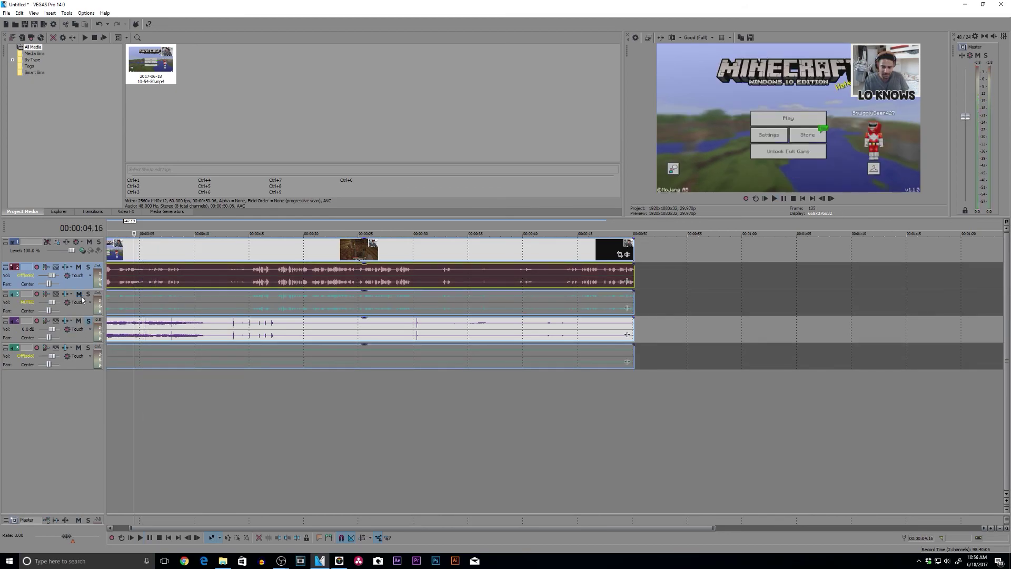
left_click(88, 322)
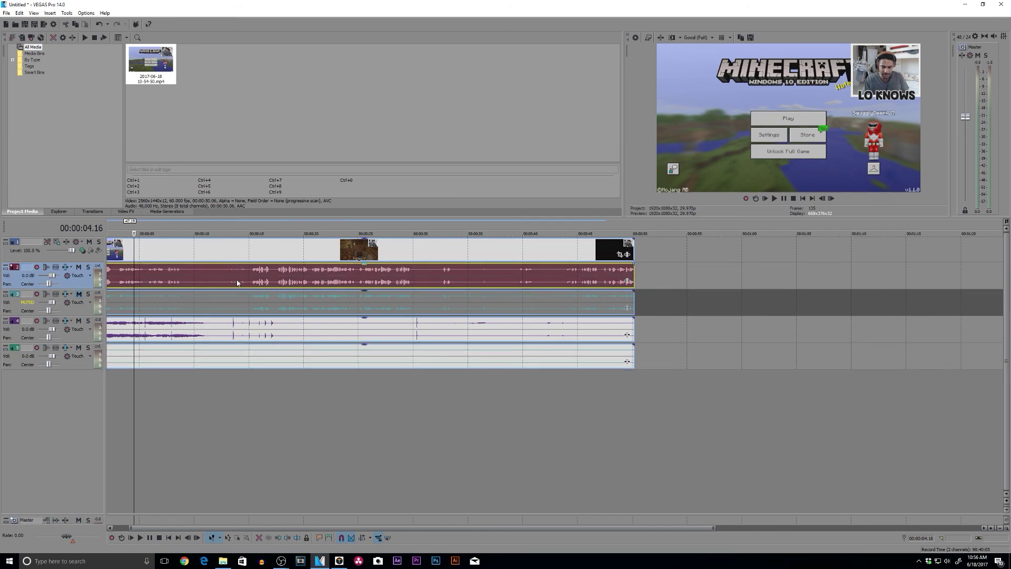
left_click(119, 281)
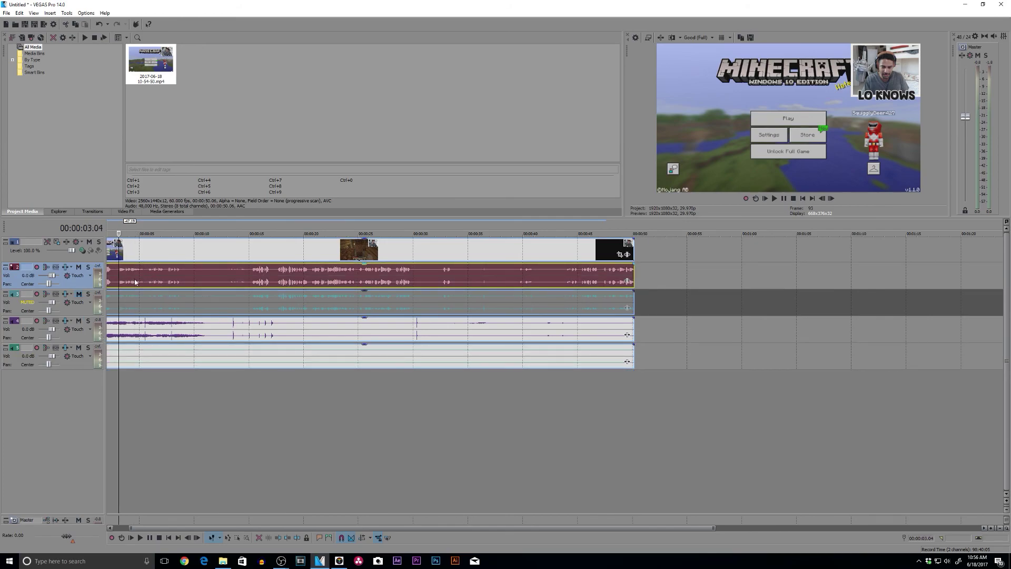
key("space")
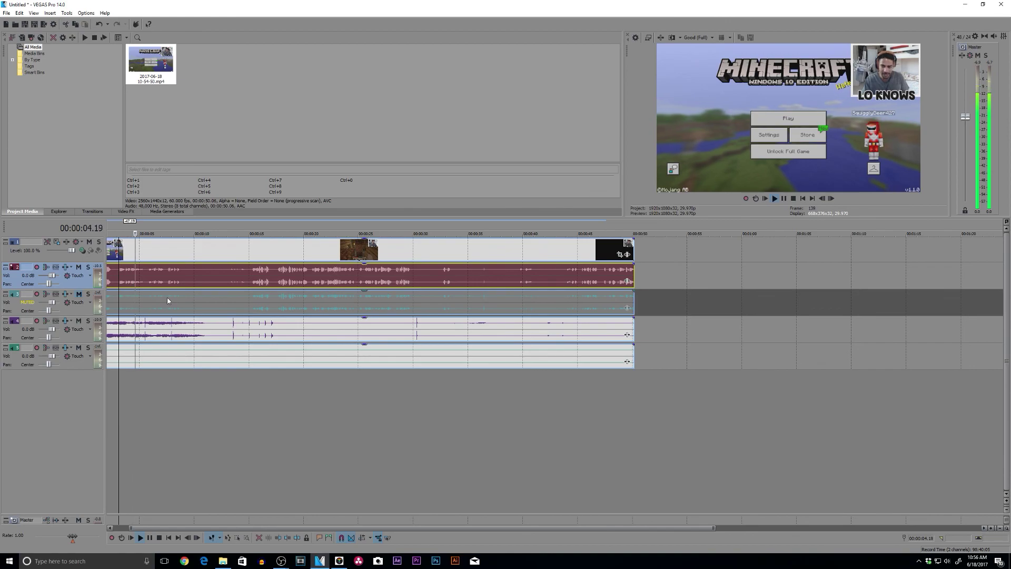
Lower the gain of the third audio track's clip during playback, raise it back slightly and stop playback
left_click_drag(365, 318, 368, 334)
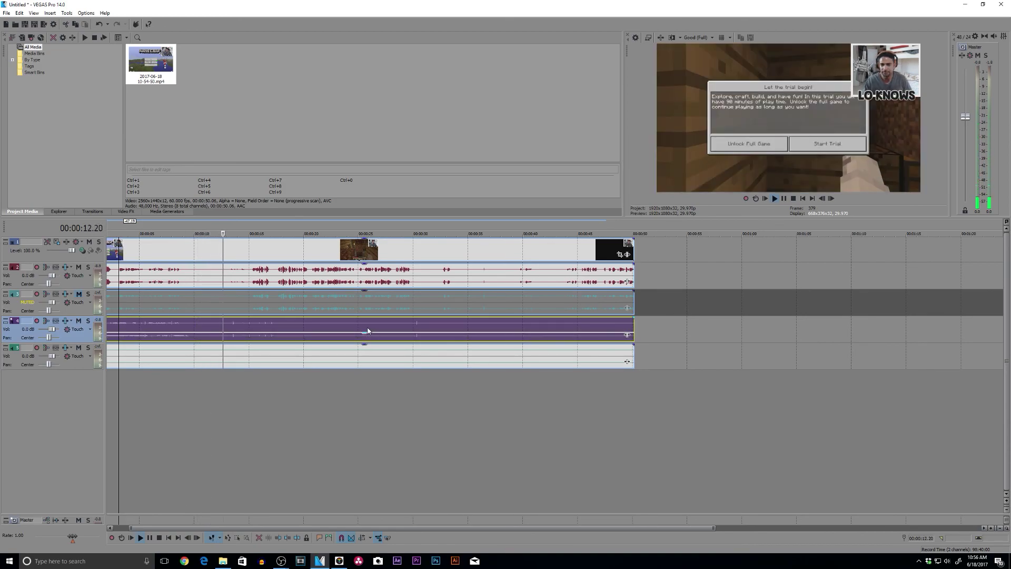
left_click_drag(367, 330, 369, 327)
key("space")
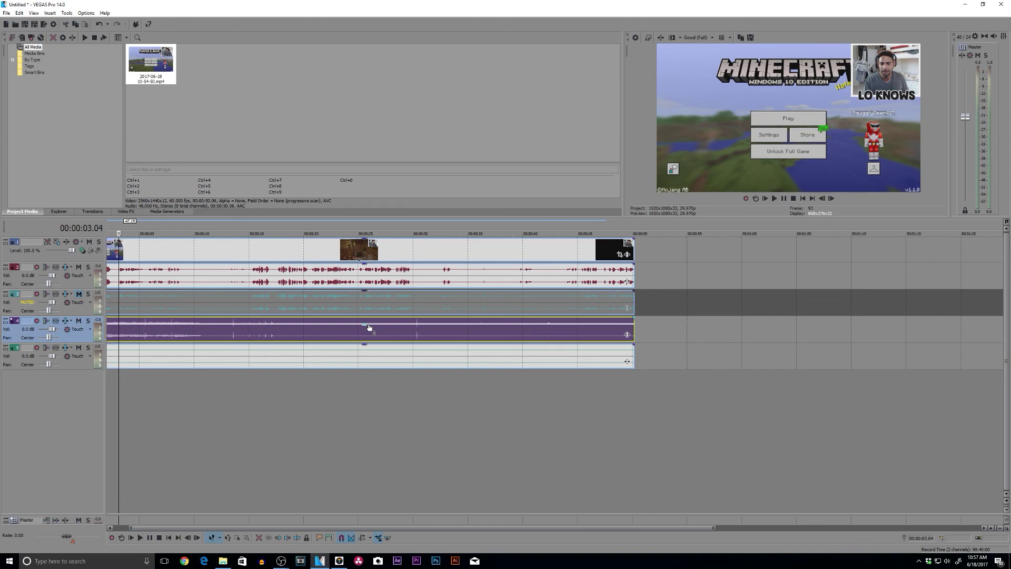
Use Track Motion to enlarge the video track to about 4,787 × 2,693 and shift it to about X -1,334, Y -767, framing the webcam
left_click(345, 255)
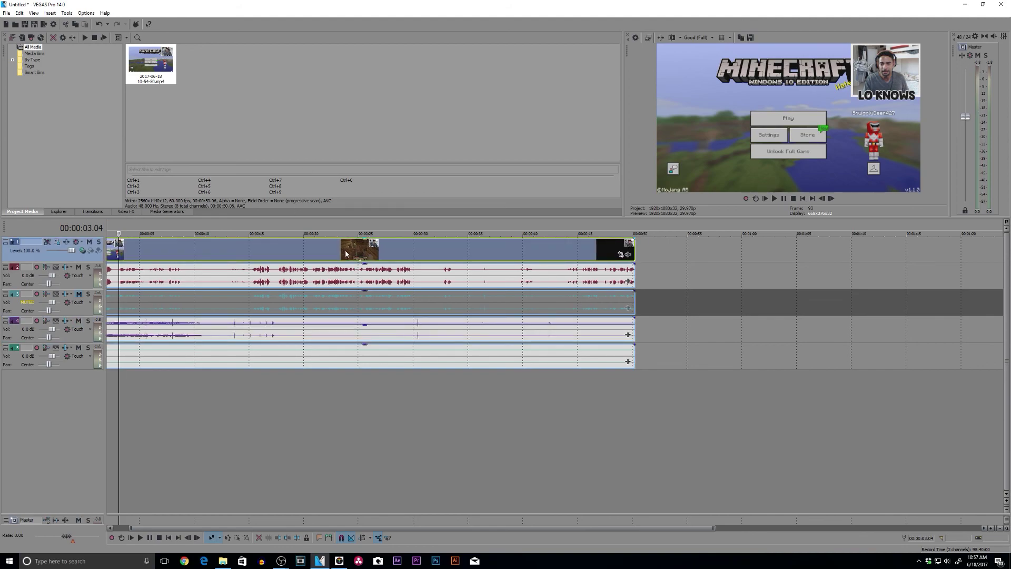
left_click(56, 242)
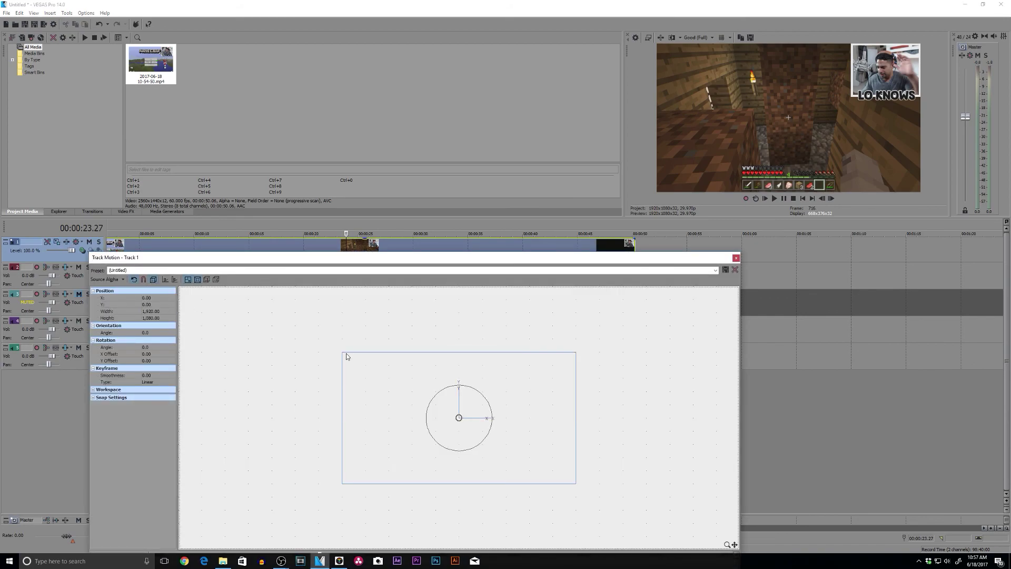
left_click_drag(346, 357, 325, 355)
left_click_drag(522, 434, 323, 505)
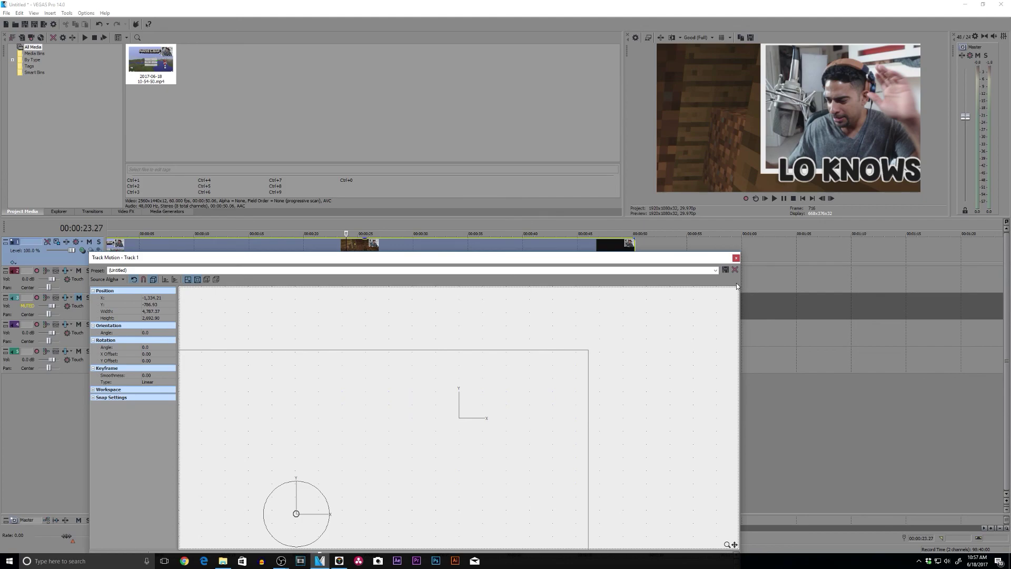
Switch to OBS and change the scene collection from OBS Youtube to OBS
left_click(281, 560)
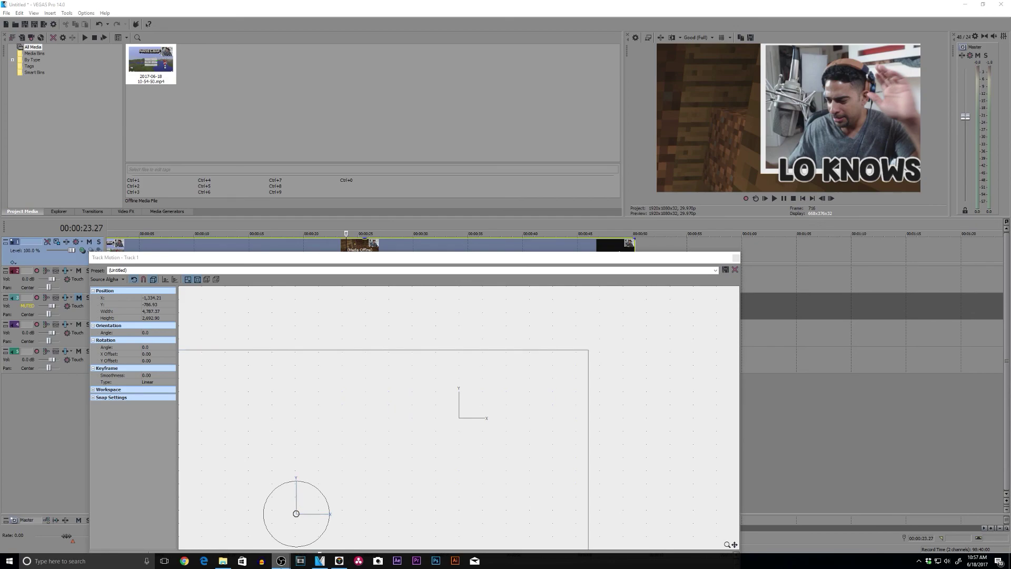
left_click(311, 523)
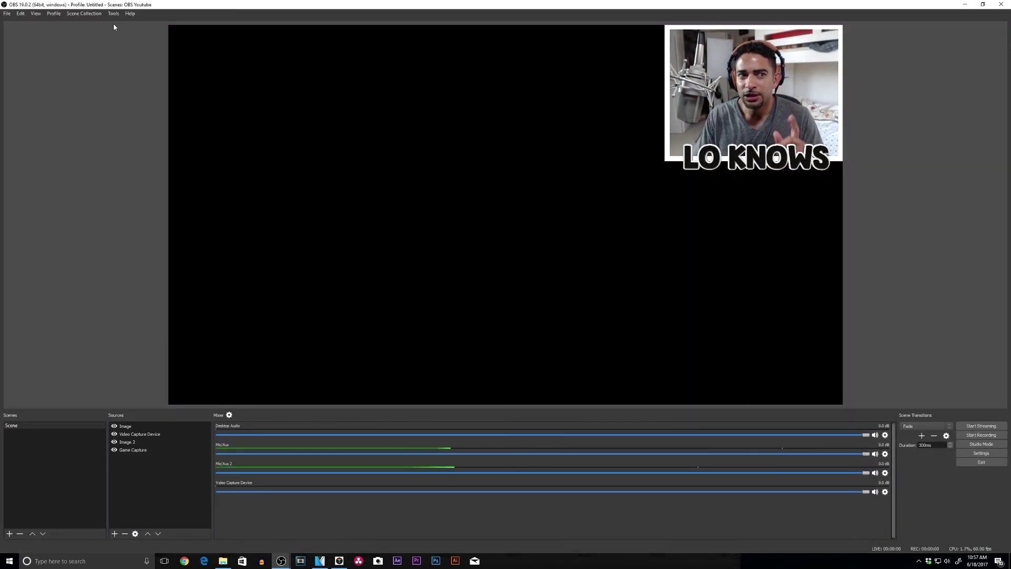
left_click(84, 13)
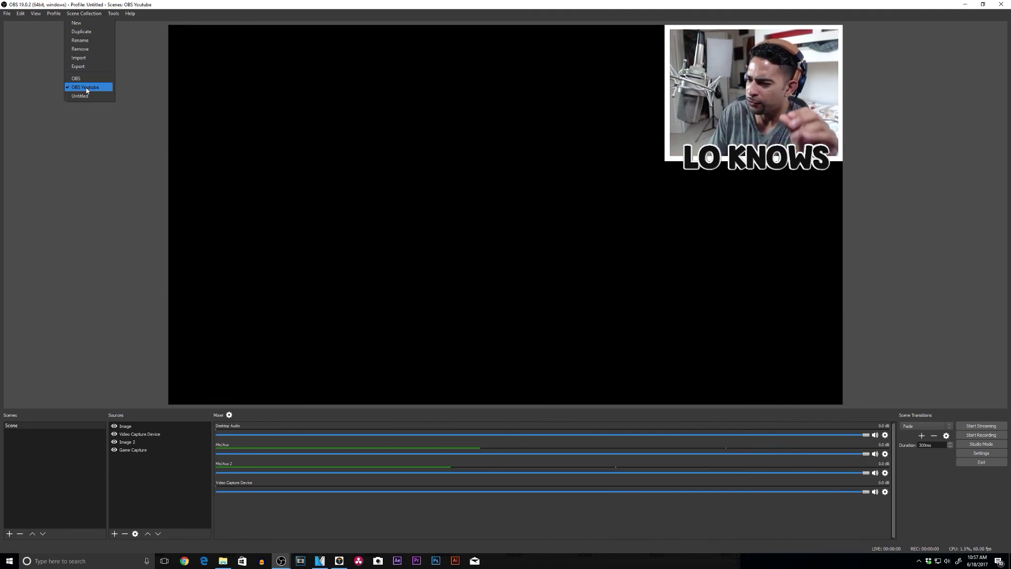
left_click(84, 88)
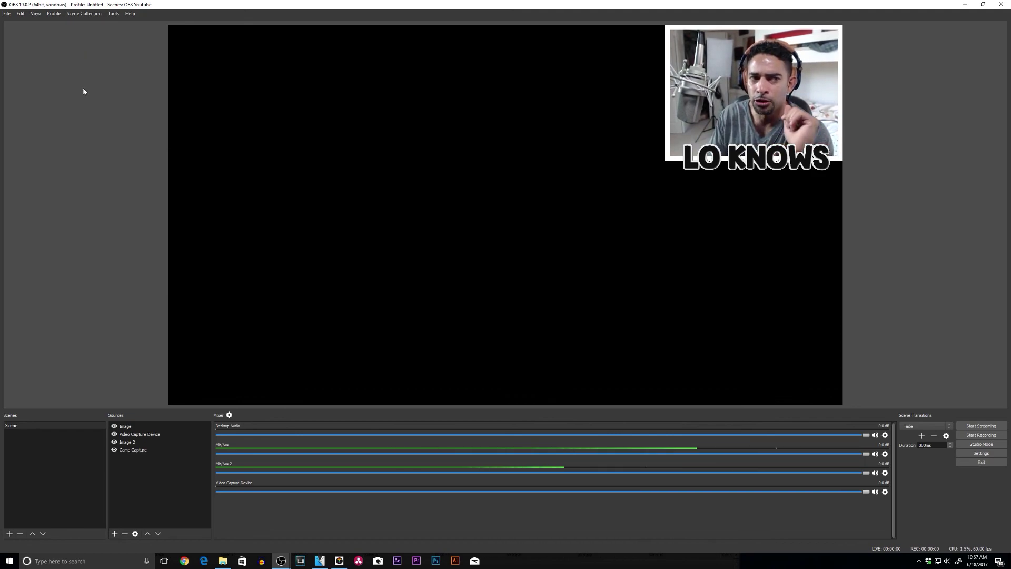
left_click(83, 14)
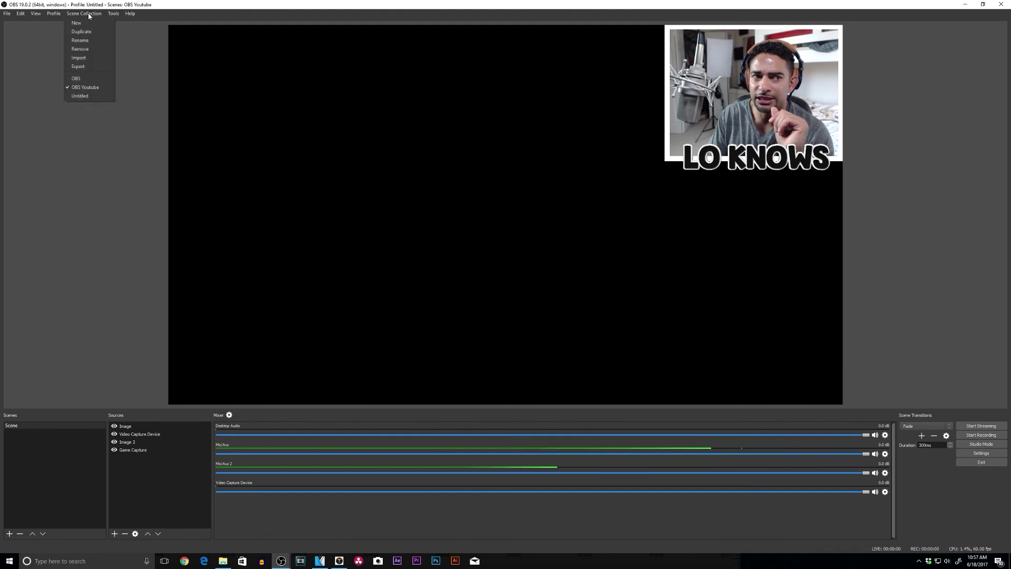
left_click(77, 78)
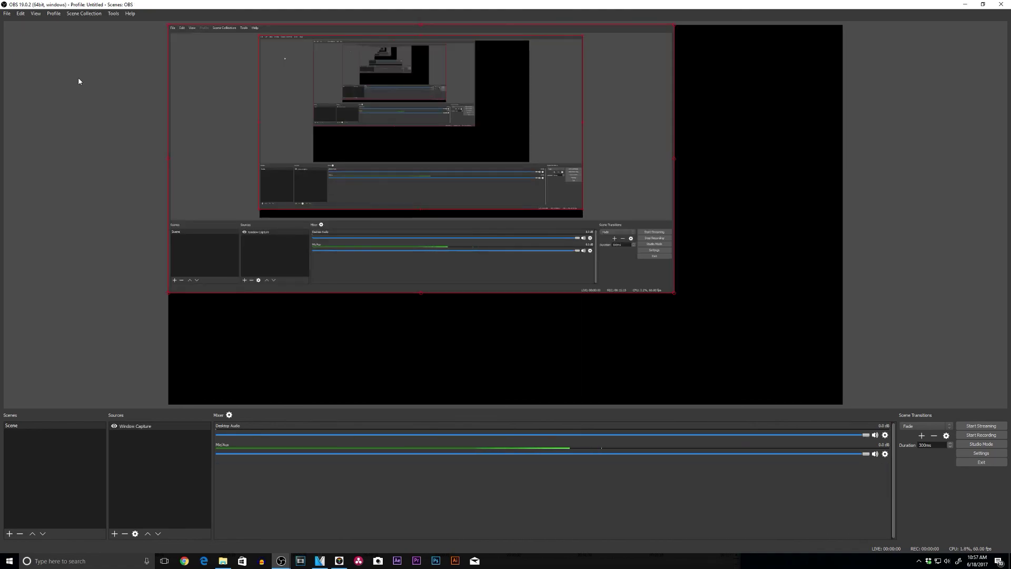